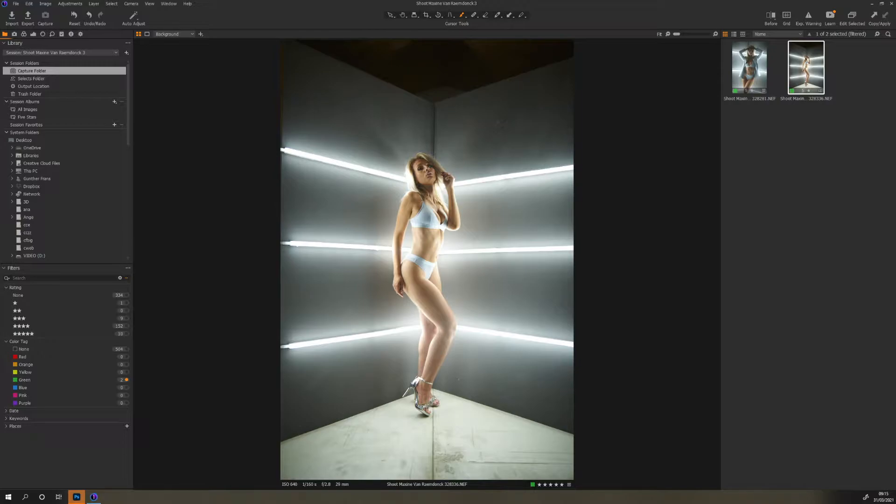
- Reset the photo's White Balance, Exposure and High Dynamic Range adjustments to their original values
left_click(33, 34)
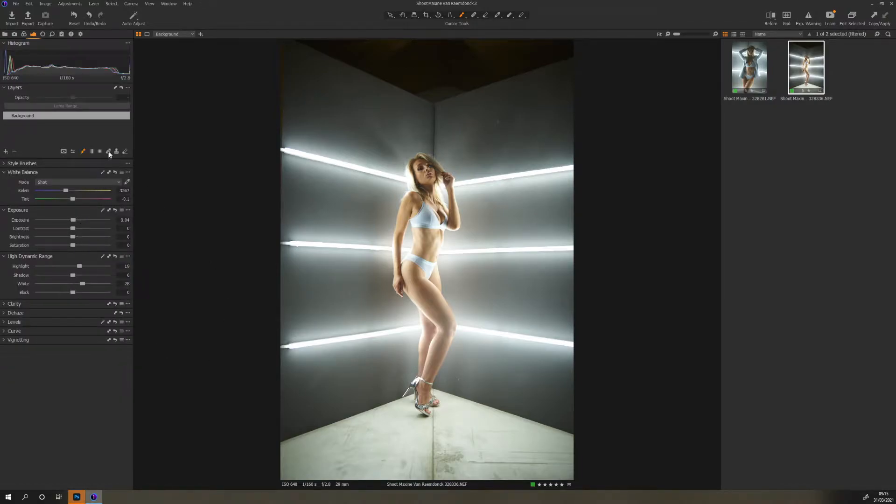
left_click(113, 176)
key("Return")
left_click(116, 210)
left_click(114, 256)
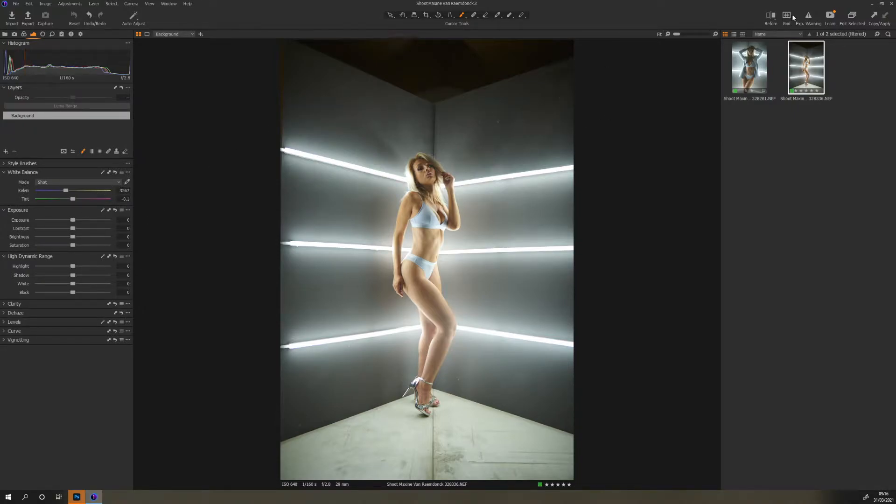
- Turn on the exposure warning and examine the overexposed areas around the light tubes and the model
left_click(808, 18)
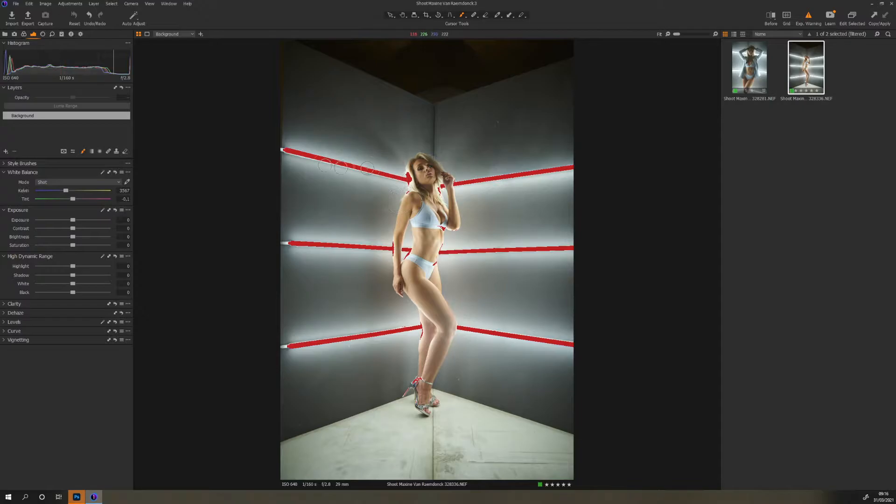
scroll(500, 246, "up", 4)
scroll(483, 231, "down", 4)
left_click(810, 19)
left_click(810, 18)
- Set High Dynamic Range to Highlight -48, Shadow 7, White -34 and Black 2, and turn off the exposure warning
left_click_drag(71, 270, 56, 266)
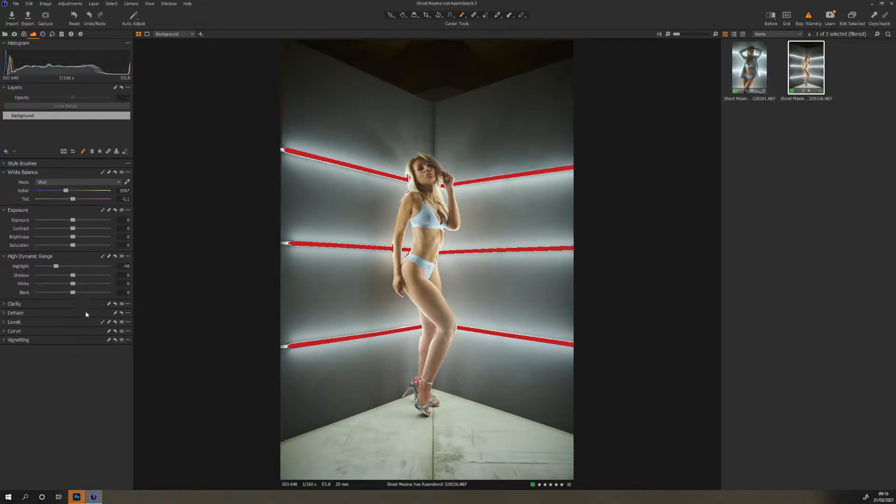
mouse_move(72, 284)
left_mouse_down()
mouse_move(53, 284)
mouse_move(60, 281)
left_mouse_up()
left_click(812, 19)
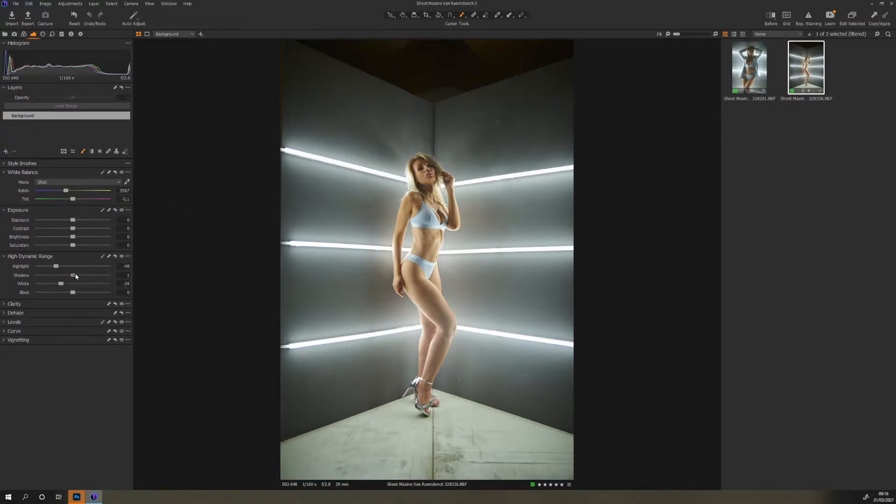
left_click_drag(75, 276, 74, 293)
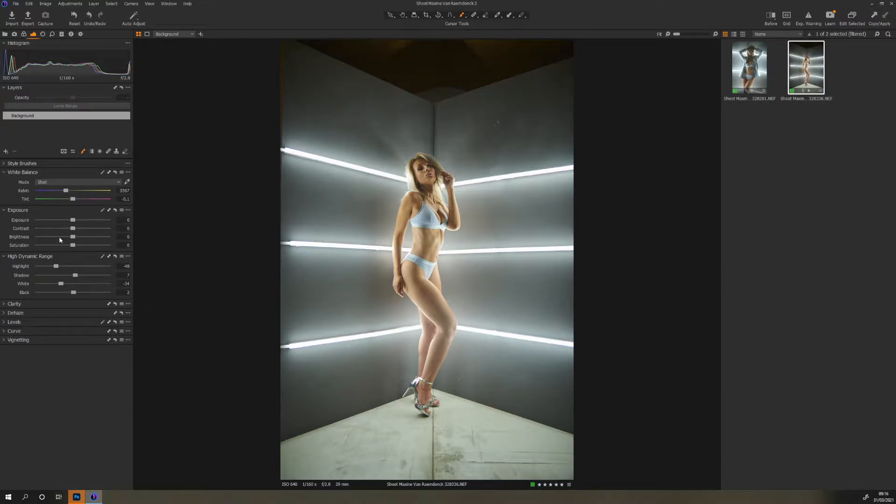
- Lower the contrast slightly and fine-tune the white balance's Kelvin and Tint
left_click_drag(73, 229, 70, 232)
left_click_drag(69, 193, 66, 191)
left_click_drag(71, 200, 74, 201)
- Process the photo with the Photoshop 300DPI Full Resolution recipe so that it opens in Adobe Photoshop
left_click(80, 34)
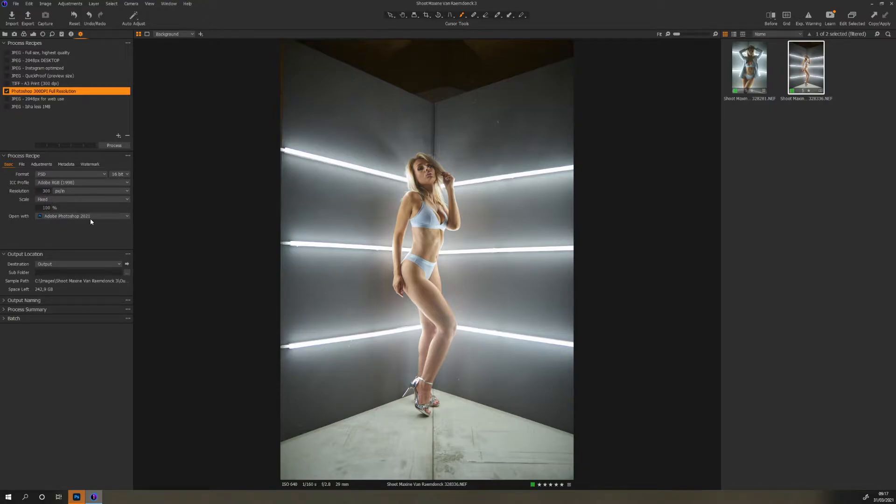
left_click(114, 146)
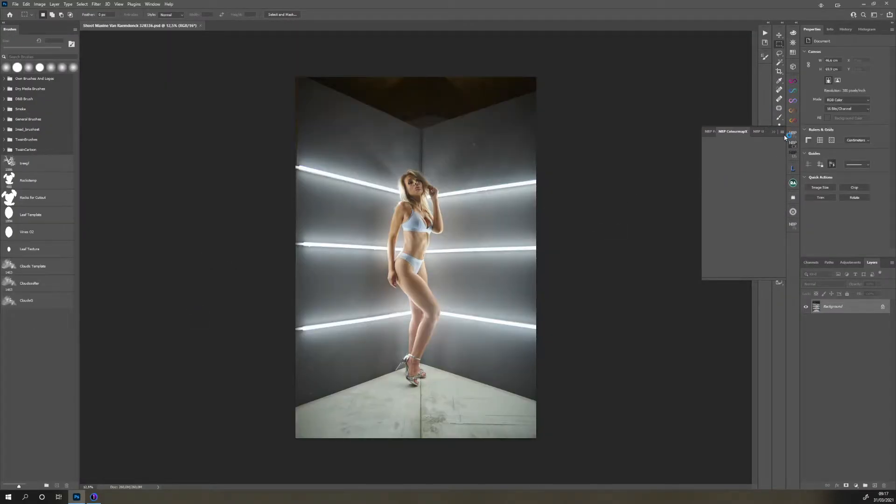
- Collapse the floating plugin panel and switch to the Photography workspace
left_click(774, 132)
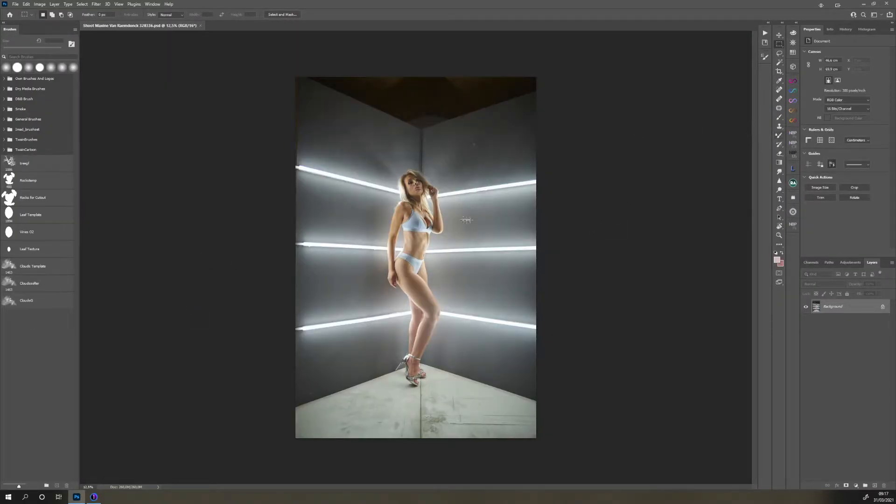
left_click(149, 6)
mouse_move(155, 10)
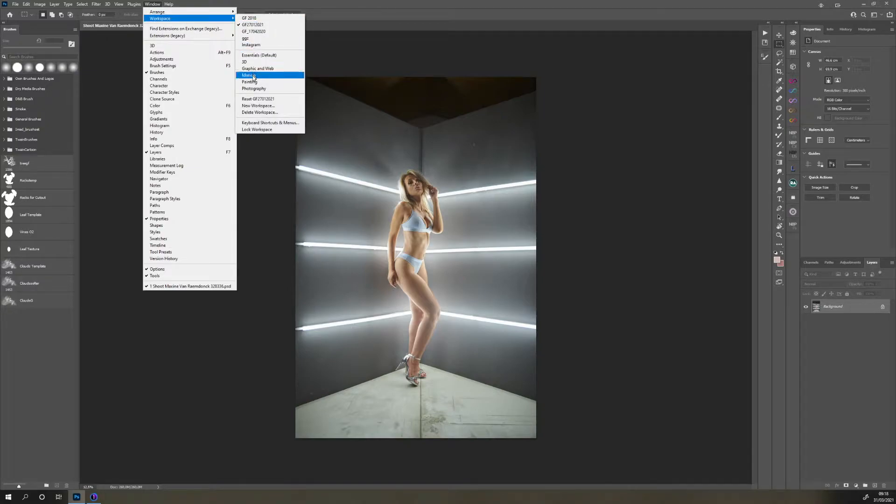
left_click(254, 88)
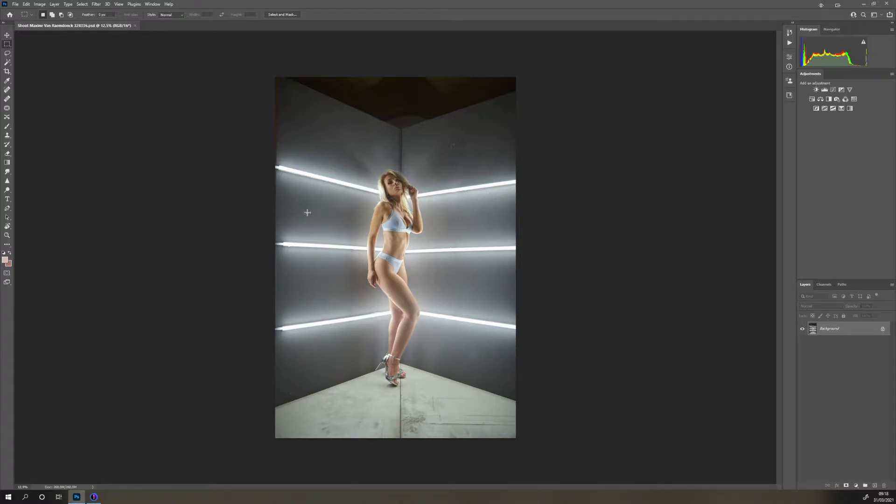
- Restore the default foreground and background colors and duplicate the Background layer
key("d")
key("ctrl+j")
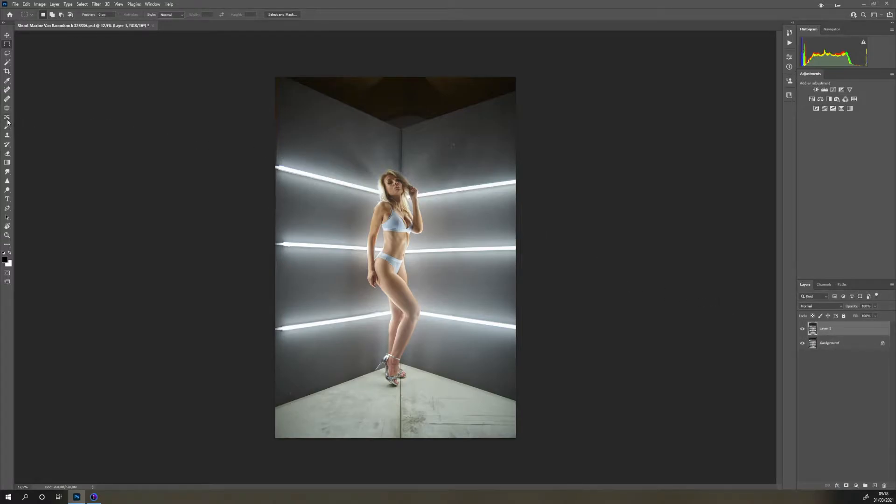
- Crop the image tighter around the model, trimming the ceiling, side walls and floor, and nudge the photo slightly sideways within the crop
left_click(7, 71)
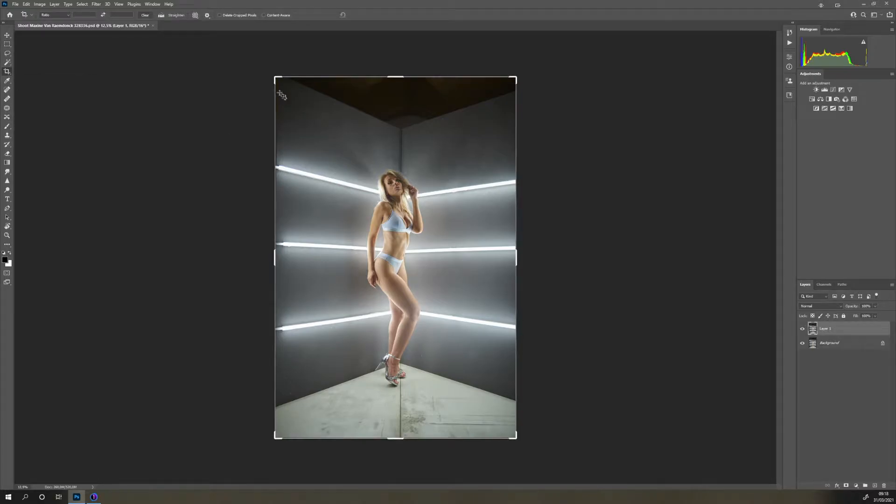
left_click_drag(276, 78, 299, 110)
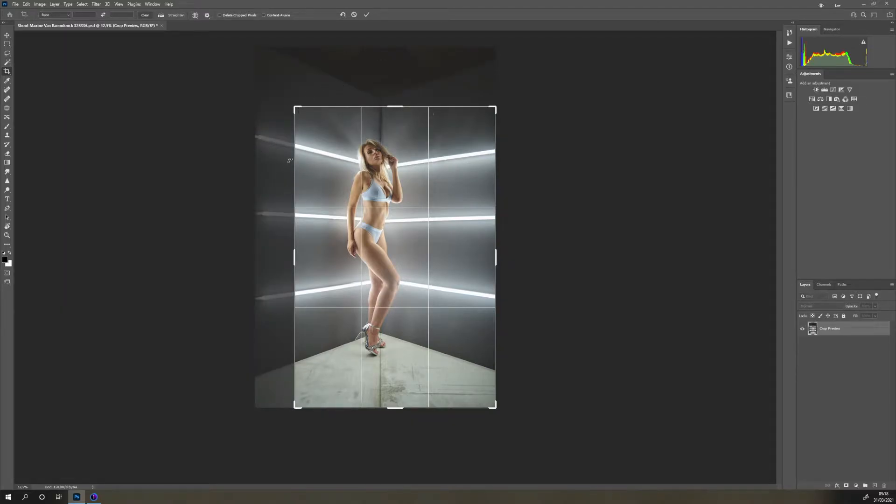
left_click_drag(495, 407, 483, 387)
left_click_drag(429, 347, 433, 337)
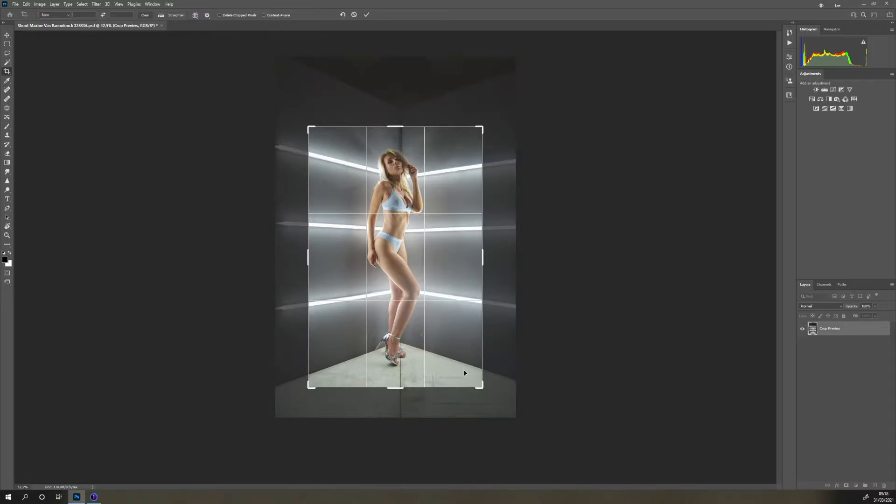
key("Left")
key("Left")
key("Left")
key("Left")
key("Left")
key("Left")
key("Left")
key("Left")
key("Left")
key("Left")
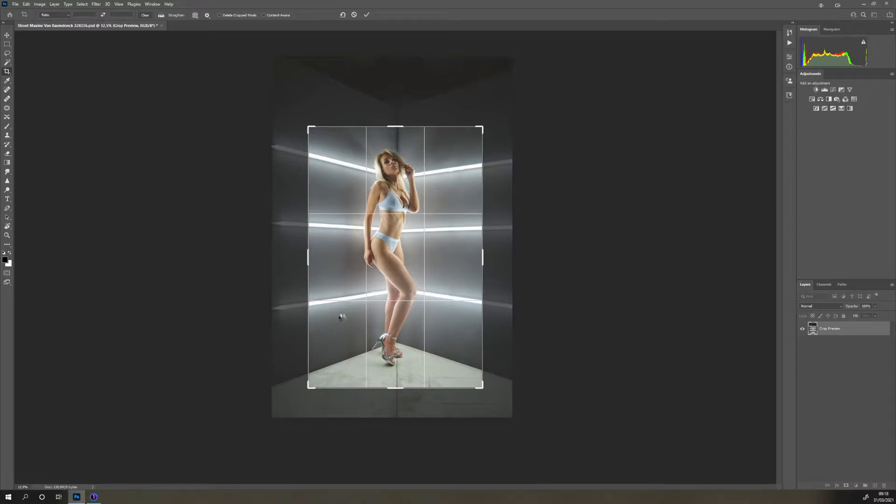
key("Return")
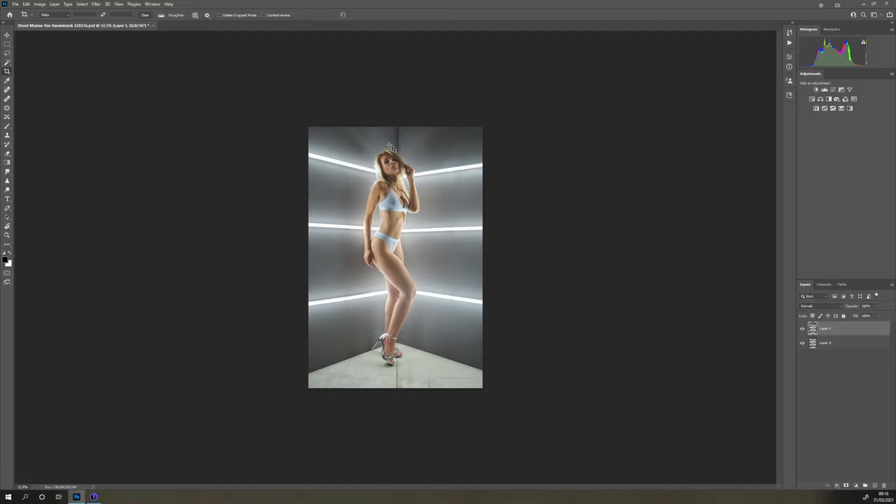
- Remove the marks on the upper walls around the model's head and along the corner seam with the Spot Healing Brush
key("j")
scroll(389, 214, "up", 8)
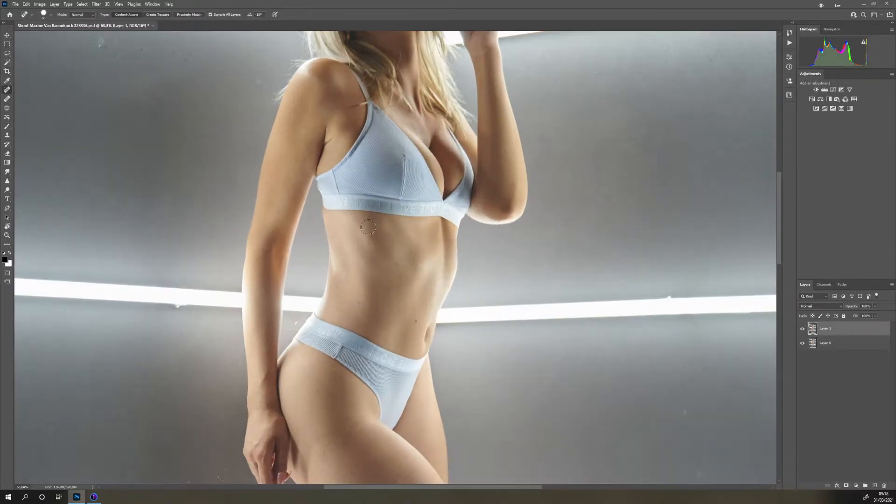
left_click_drag(368, 228, 400, 304)
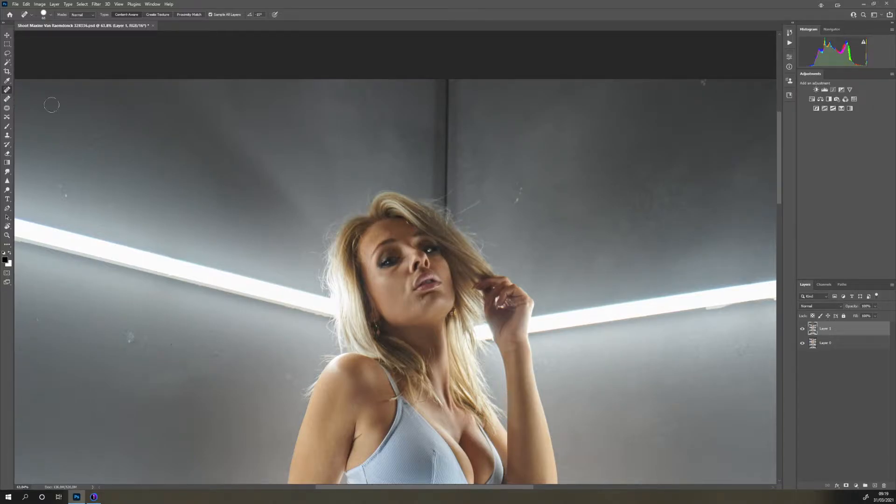
left_click_drag(519, 190, 516, 184)
left_click_drag(706, 77, 704, 96)
left_click_drag(458, 206, 483, 201)
left_click_drag(129, 334, 163, 341)
mouse_move(439, 196)
left_mouse_down()
mouse_move(457, 184)
mouse_move(447, 180)
mouse_move(446, 94)
mouse_move(467, 46)
left_mouse_up()
mouse_move(446, 87)
left_mouse_down()
mouse_move(449, 137)
mouse_move(446, 79)
left_mouse_up()
left_click_drag(448, 131, 447, 83)
- Heal the blemishes on the right wall above and below the lowest light tube
left_click_drag(460, 438, 470, 173)
left_click_drag(467, 298, 458, 108)
left_click_drag(451, 359, 444, 200)
left_click_drag(456, 330, 457, 240)
left_click_drag(458, 355, 460, 335)
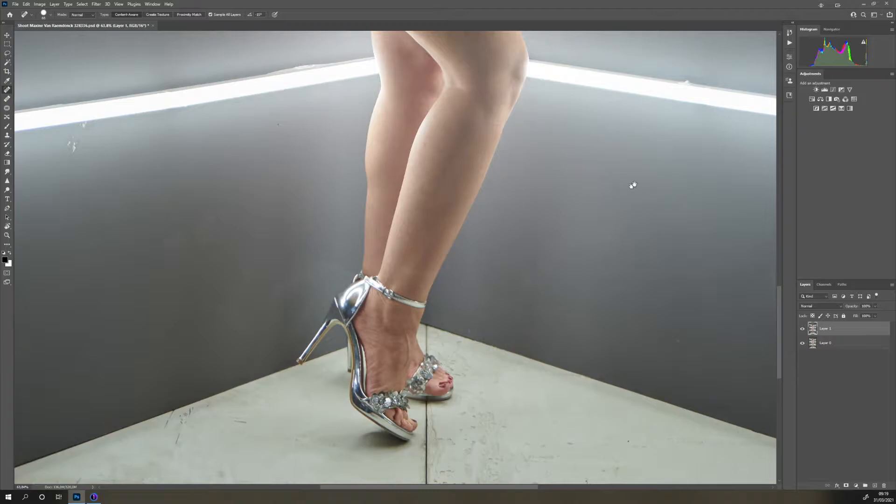
left_click_drag(630, 184, 499, 324)
left_click_drag(509, 252, 514, 257)
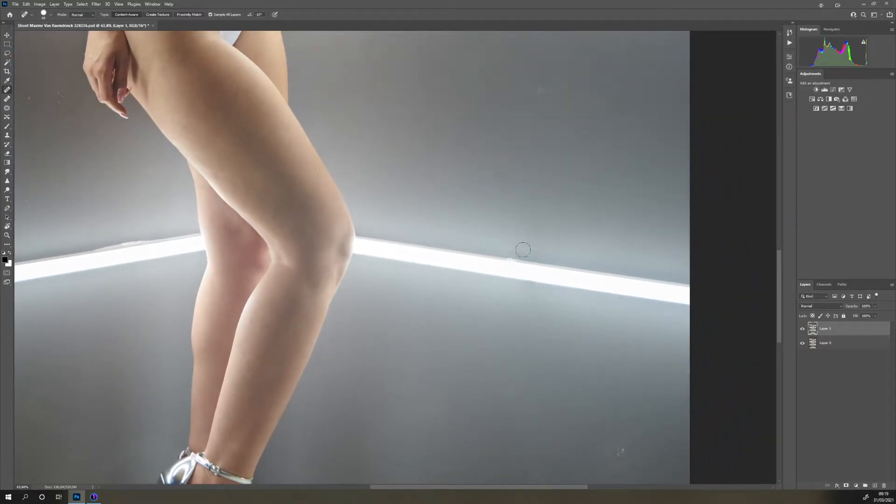
left_click_drag(540, 95, 543, 87)
mouse_move(623, 446)
left_mouse_down()
mouse_move(617, 450)
mouse_move(628, 444)
left_mouse_up()
- Heal the marks on the left wall around the lowest light tube and beside the model's hand
scroll(480, 254, "down", 4)
left_click_drag(319, 314, 423, 304)
left_click_drag(182, 296, 193, 281)
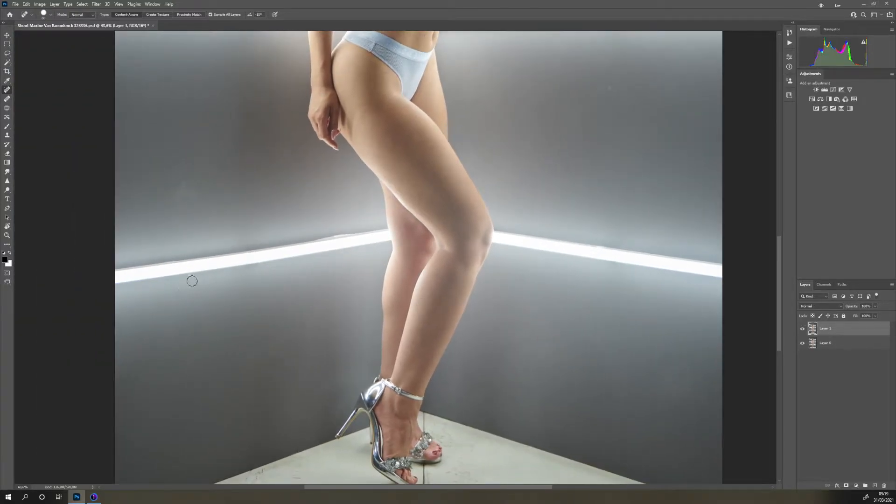
left_click_drag(190, 197, 179, 188)
mouse_move(290, 136)
left_mouse_down()
mouse_move(301, 128)
mouse_move(275, 134)
left_mouse_up()
left_click_drag(263, 61, 264, 63)
- Heal the remaining spots on the left wall beside the model's shoulder, below the top light tube
left_click_drag(574, 139, 567, 382)
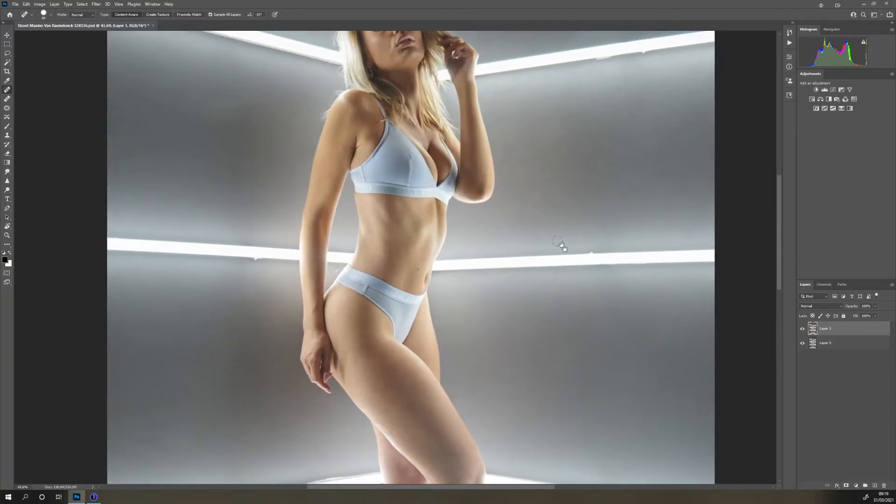
left_click(323, 92)
left_click(312, 109)
left_click_drag(266, 90, 219, 82)
left_click_drag(465, 241, 511, 474)
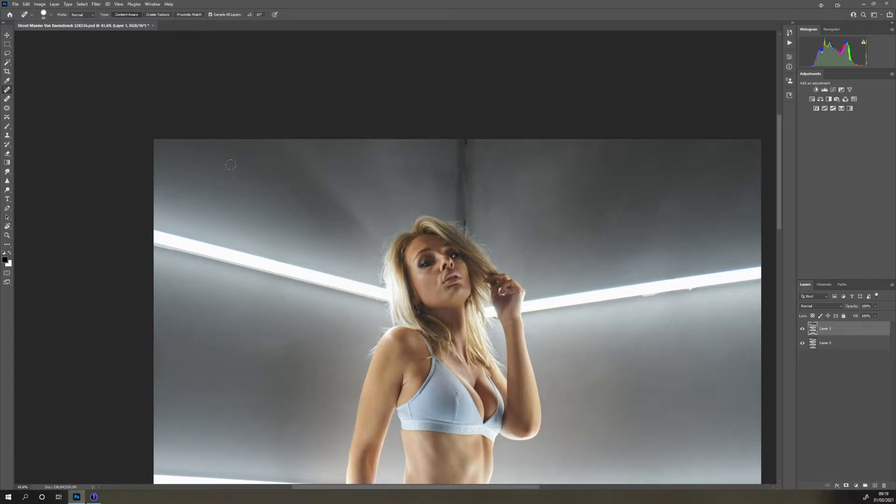
scroll(319, 165, "down", 3)
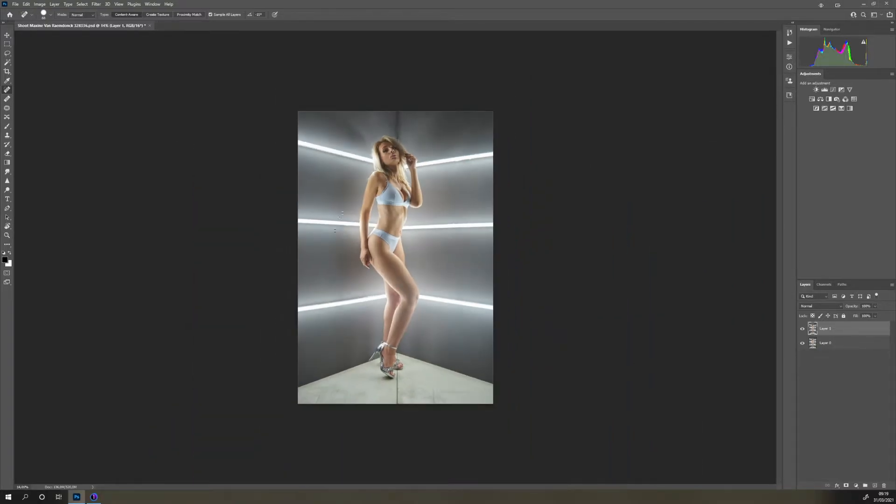
scroll(432, 239, "up", 1)
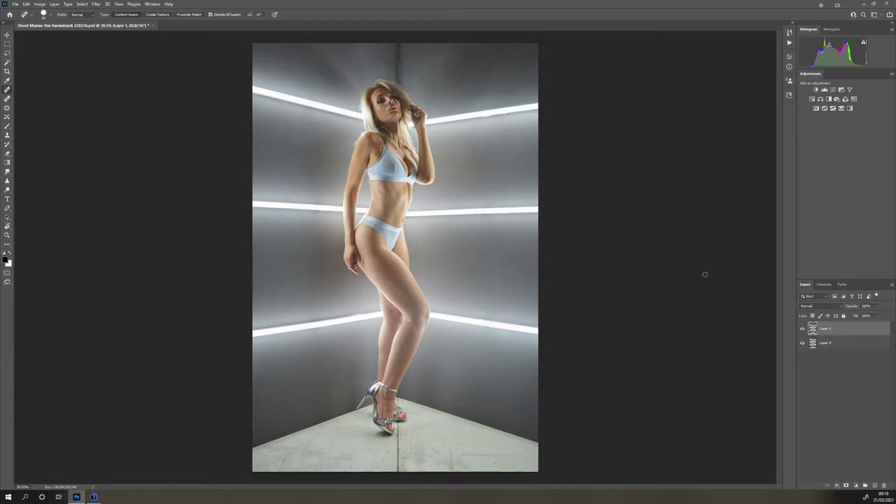
- Add a Curves adjustment layer and bend its RGB curve into steep alternating peaks and valleys to exaggerate wall blemishes
left_click(858, 487)
left_click(858, 400)
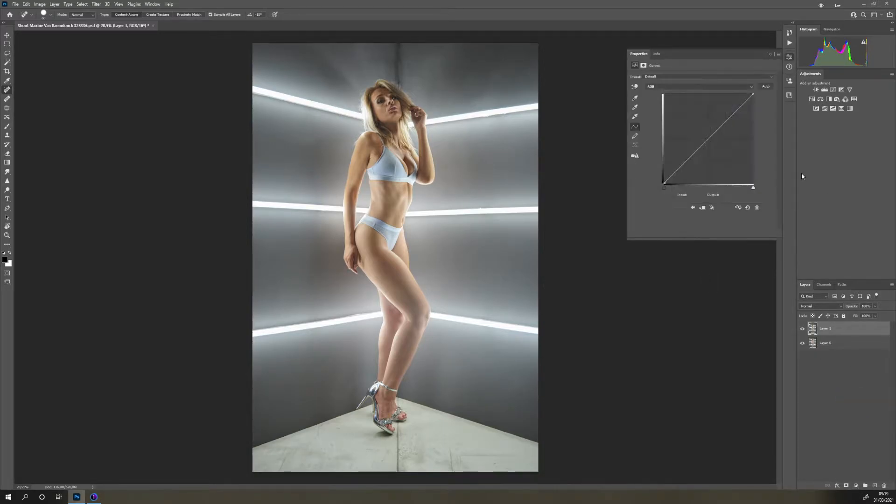
left_click_drag(681, 163, 734, 174)
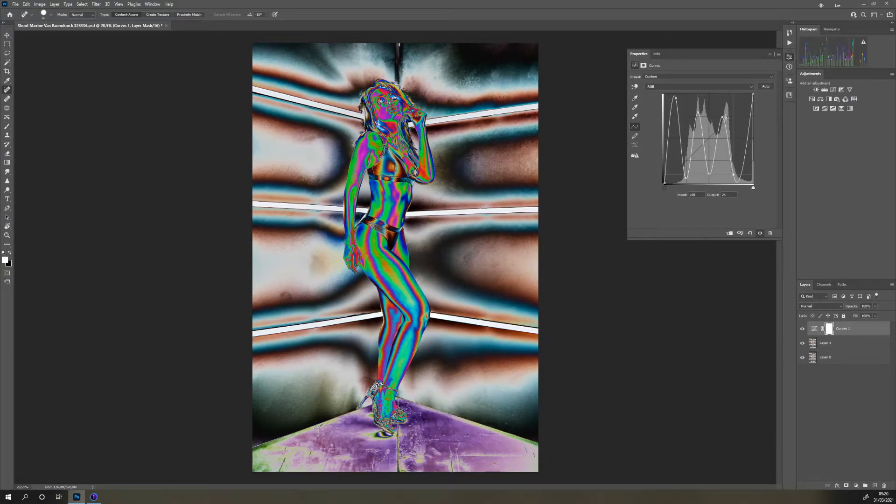
left_click_drag(723, 113, 698, 97)
left_click_drag(685, 179, 708, 179)
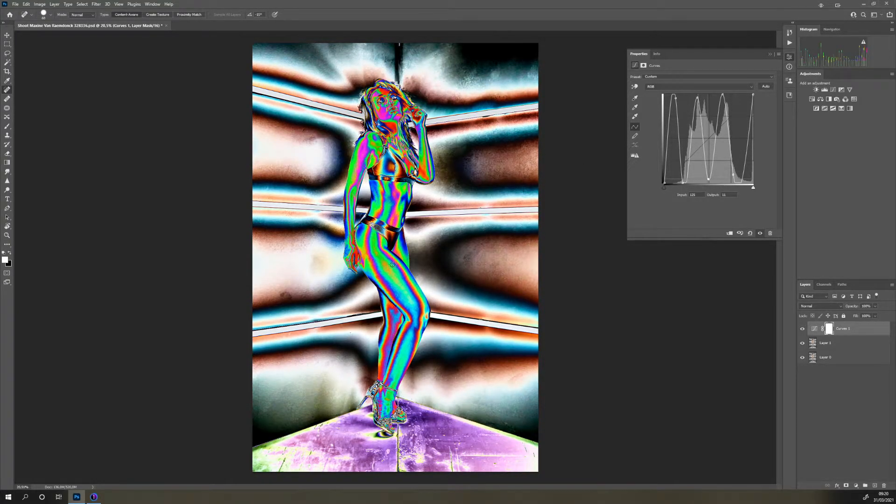
- Select Layer 1 beneath the Curves layer and heal the spot at the top of the wall's corner seam
scroll(392, 265, "up", 1)
scroll(502, 273, "up", 2)
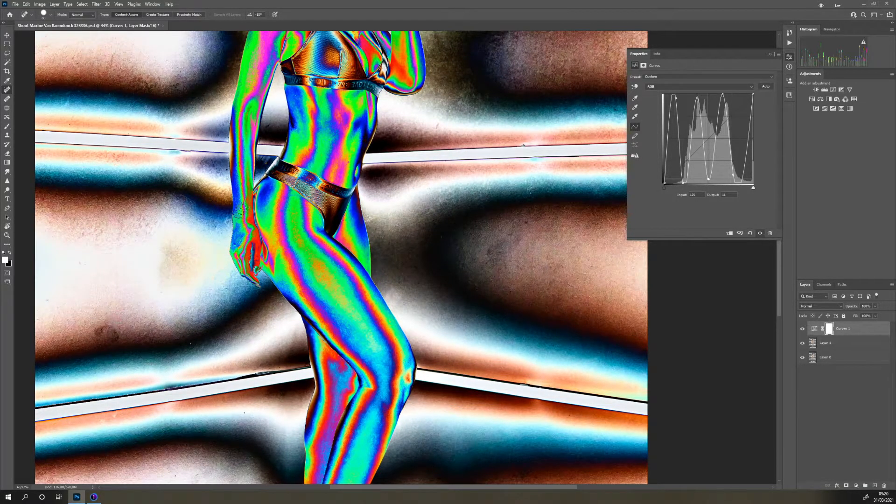
left_click_drag(301, 143, 315, 360)
left_click_drag(344, 110, 350, 254)
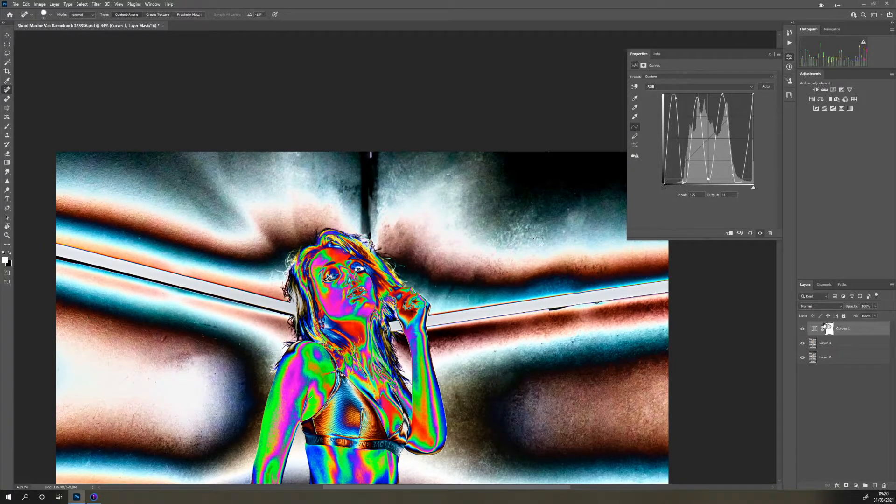
left_click(835, 345)
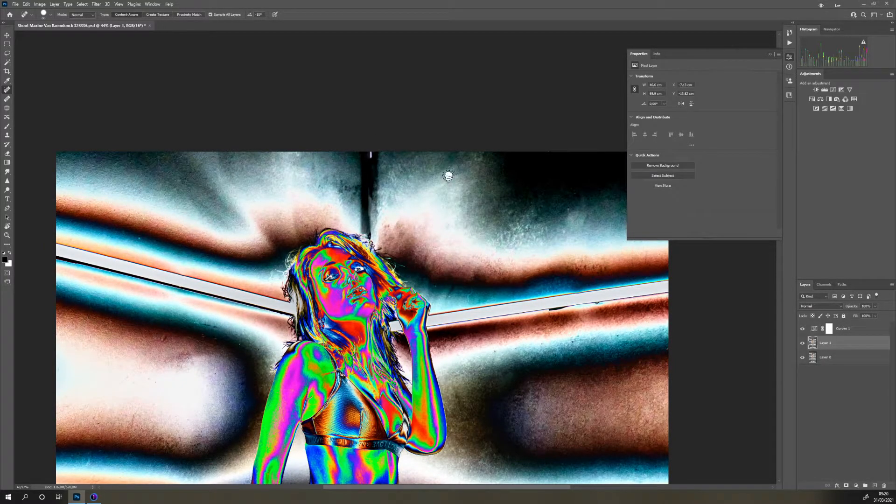
left_click(370, 159)
- Heal the dark blotches on the walls between the middle and lowest light tubes, to the model's right side and below her lowered hand
left_click_drag(536, 460, 509, 217)
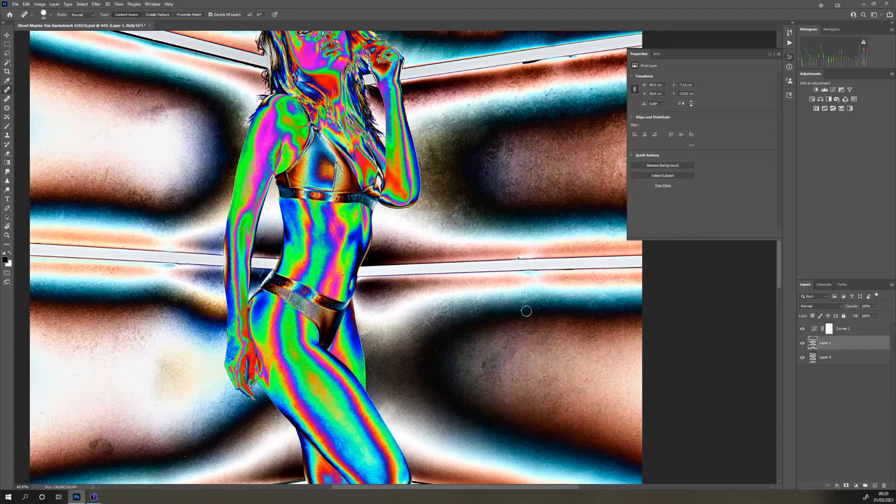
left_click_drag(490, 360, 485, 374)
left_click_drag(512, 342, 495, 374)
mouse_move(301, 364)
left_mouse_down()
mouse_move(348, 376)
mouse_move(470, 376)
mouse_move(473, 303)
left_mouse_up()
mouse_move(310, 380)
left_mouse_down()
mouse_move(318, 382)
mouse_move(310, 379)
left_mouse_up()
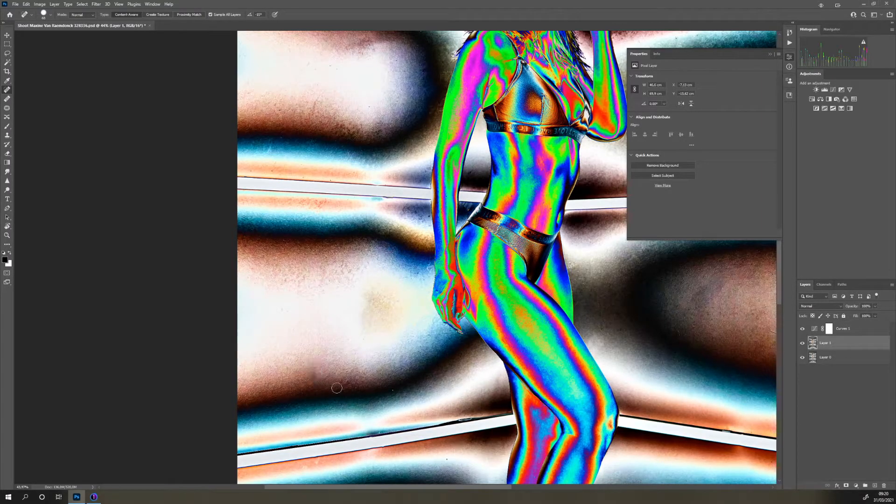
- Heal the dark floor seam from the model's shoes down to the image's lower edge, along with nearby floor spots
scroll(428, 365, "down", 5)
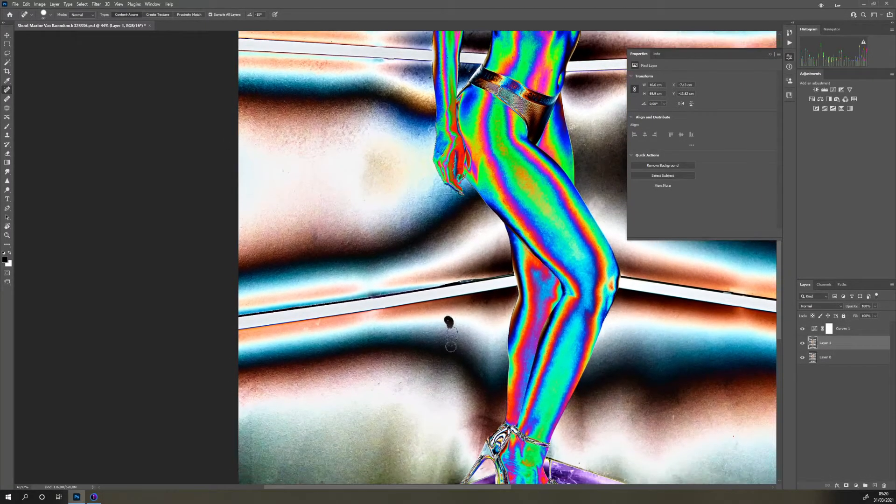
left_click_drag(357, 419, 376, 348)
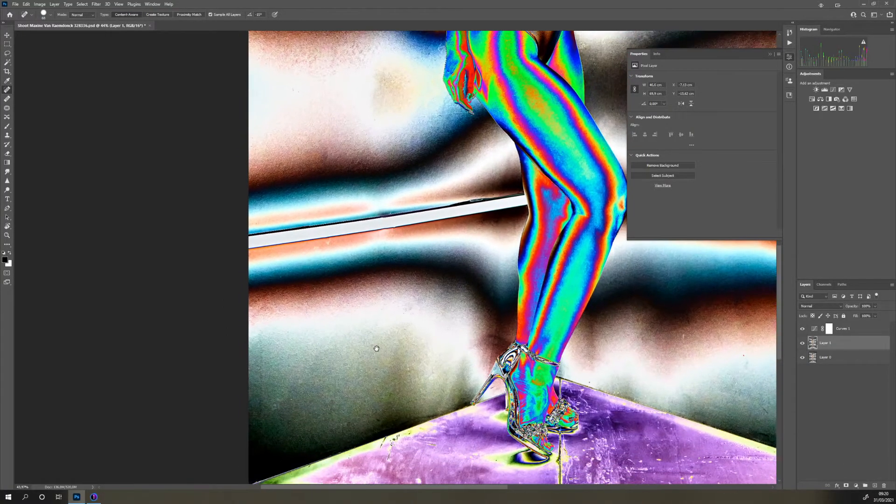
left_click_drag(471, 390, 450, 277)
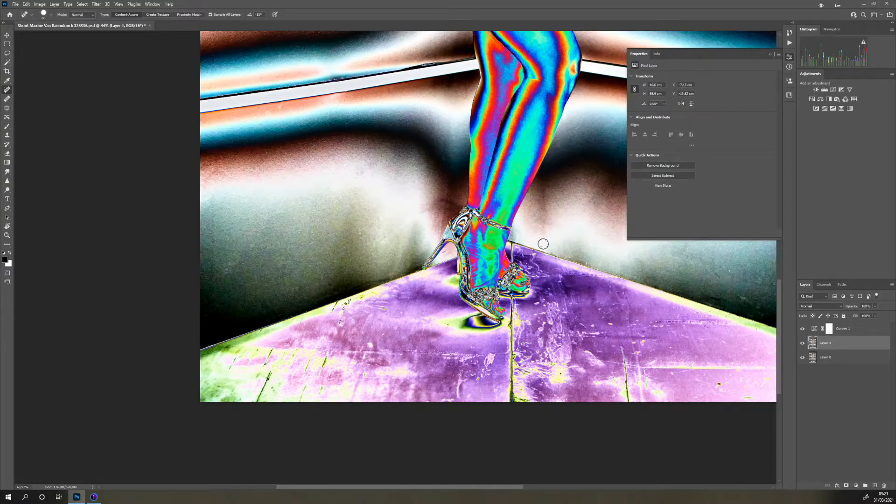
left_click_drag(512, 312, 513, 394)
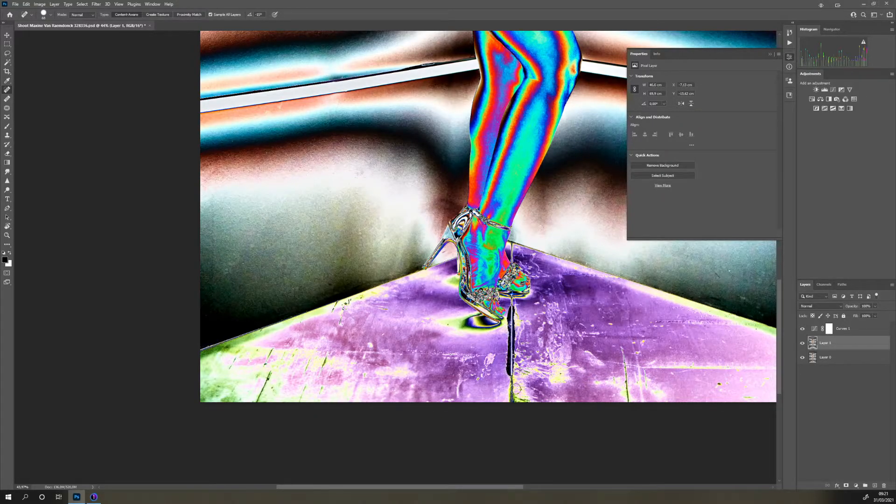
mouse_move(513, 357)
left_mouse_down()
mouse_move(512, 400)
mouse_move(525, 405)
left_mouse_up()
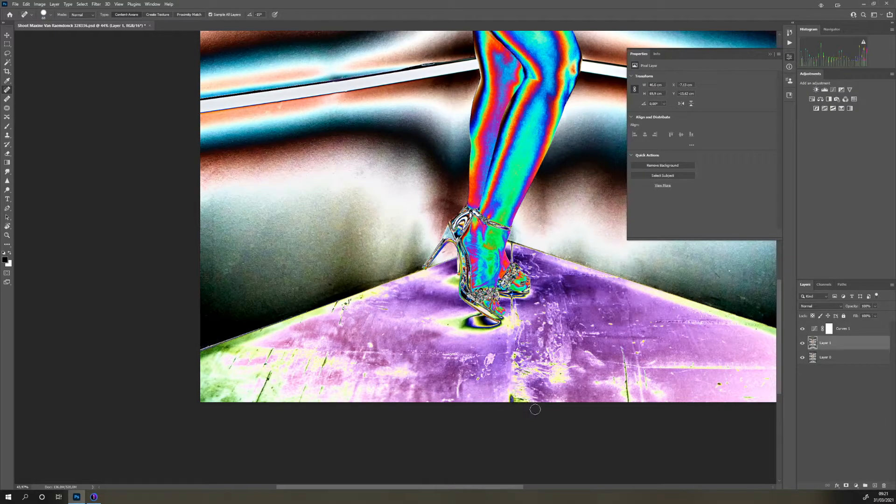
left_click_drag(627, 404, 629, 384)
left_click_drag(512, 396, 512, 406)
left_click(448, 323)
left_click(435, 292)
- Heal the blemishes on the left wall below the lowest light tube
left_click_drag(447, 186, 446, 199)
left_click_drag(501, 214, 486, 342)
left_click(266, 233)
left_click(252, 241)
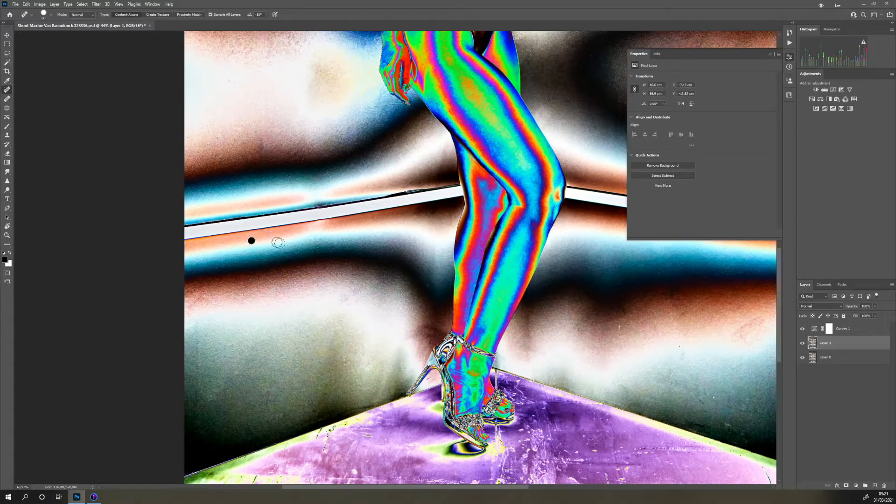
left_click_drag(203, 326, 199, 401)
left_click(232, 347)
- Heal the remaining spots on the left wall just above the lowest light tube and beside the model's lowered hand
left_click_drag(368, 294, 410, 407)
left_click(338, 275)
left_click(325, 262)
left_click(303, 257)
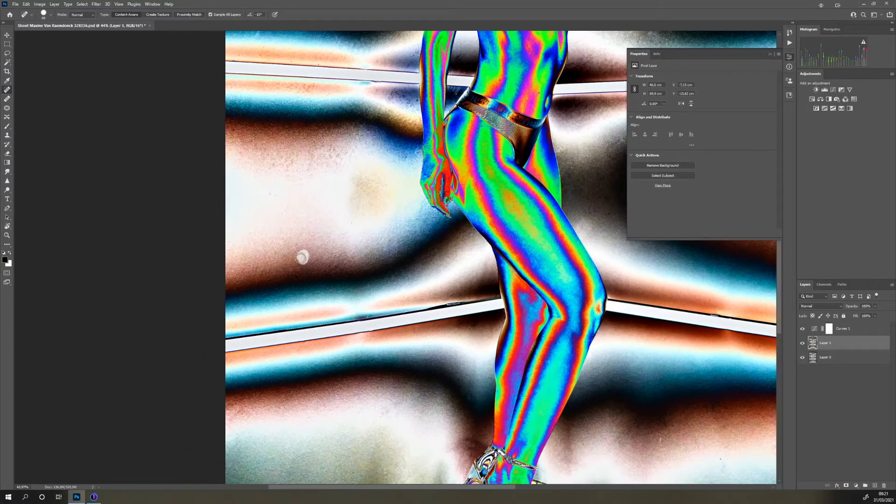
left_click(362, 187)
- Heal the blemishes on the upper walls around the corner seam and above the right light tube, with the Properties panel collapsed
left_click_drag(378, 193, 409, 379)
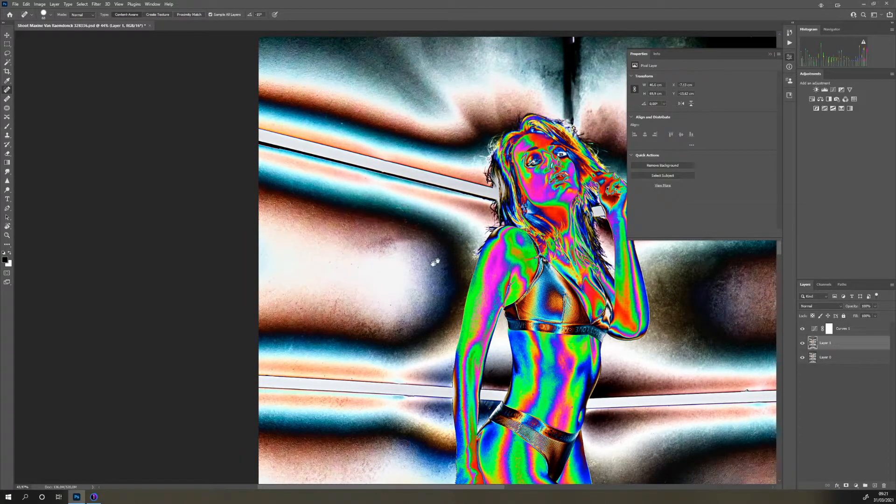
left_click_drag(428, 213, 400, 370)
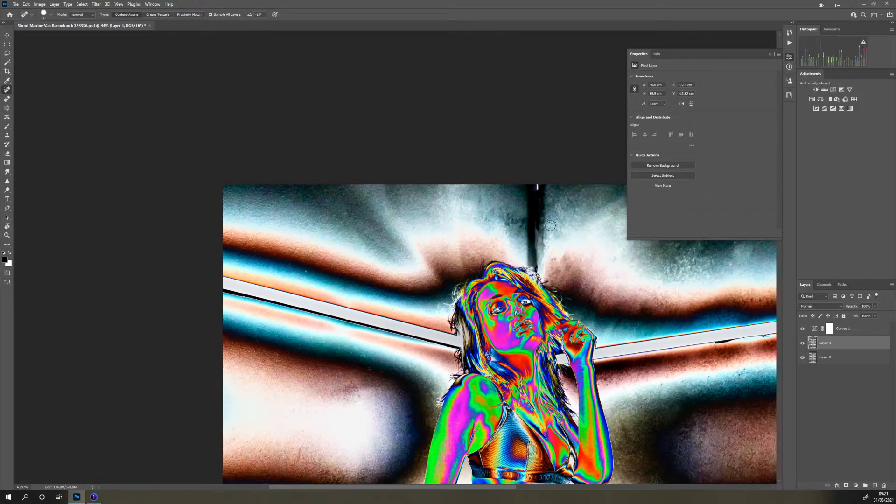
left_click_drag(511, 220, 522, 210)
left_click_drag(608, 280, 552, 263)
left_click(770, 54)
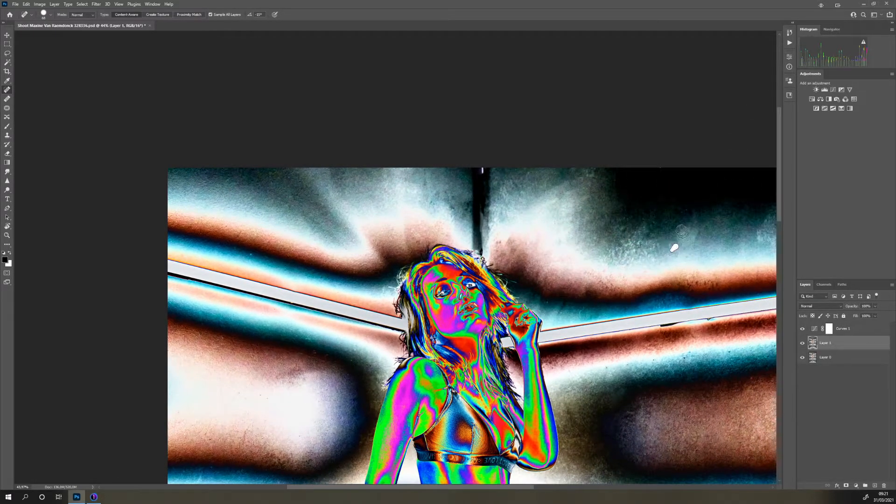
mouse_move(762, 255)
left_mouse_down()
mouse_move(766, 217)
mouse_move(762, 242)
left_mouse_up()
left_click(584, 311)
- Hide the Curves layer to inspect the cleaned walls and floor in normal colours, and show it again
left_click(804, 332)
scroll(654, 340, "down", 4)
left_click_drag(613, 326, 510, 133)
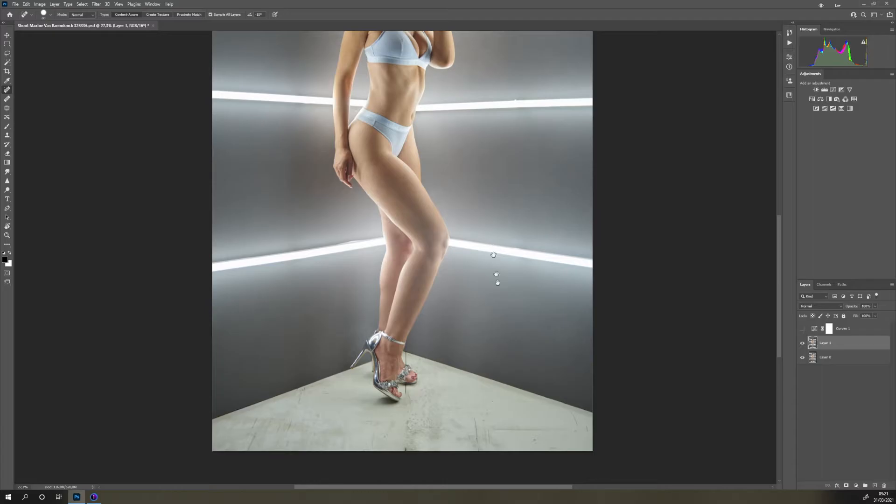
left_click(803, 328)
- Heal the thin line behind the rear foot and the seam remnant below its shoe with a smaller brush, comparing Layer 1 off and on
scroll(434, 380, "up", 6)
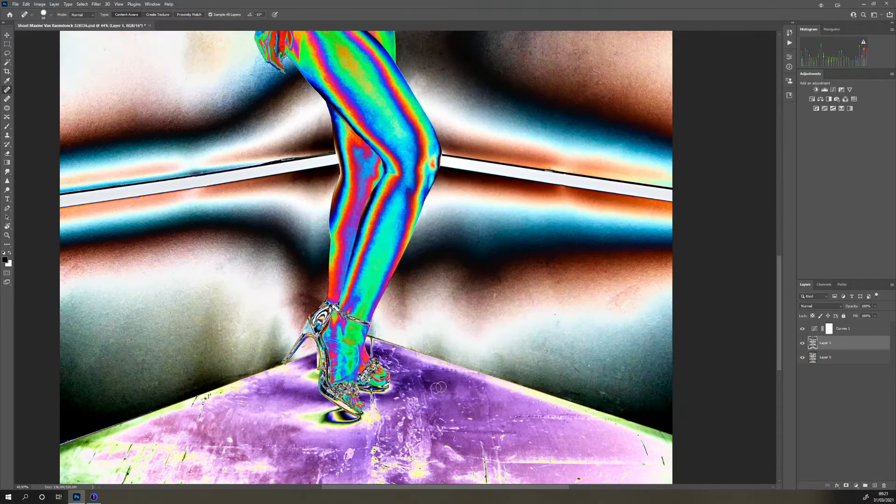
key("bracketleft")
key("bracketleft")
key("bracketleft")
key("bracketleft")
key("bracketleft")
key("bracketleft")
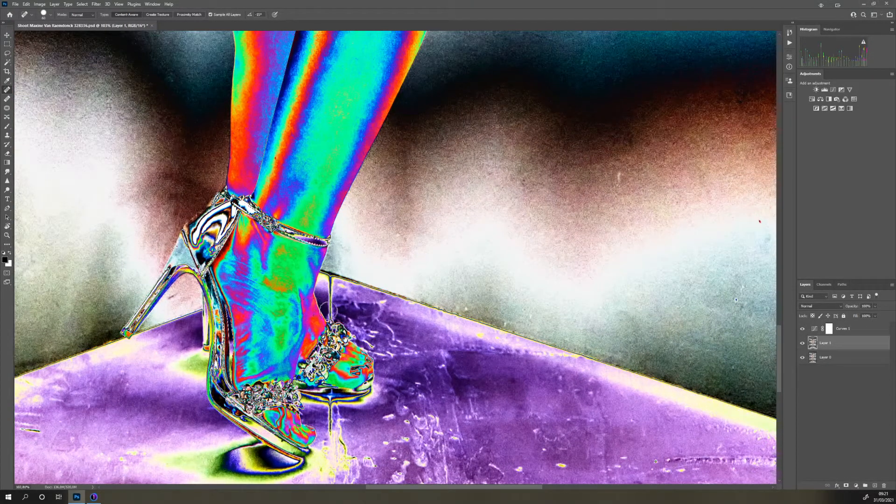
left_click_drag(330, 316, 330, 282)
mouse_move(330, 412)
left_mouse_down()
mouse_move(329, 429)
mouse_move(340, 435)
mouse_move(337, 422)
left_mouse_up()
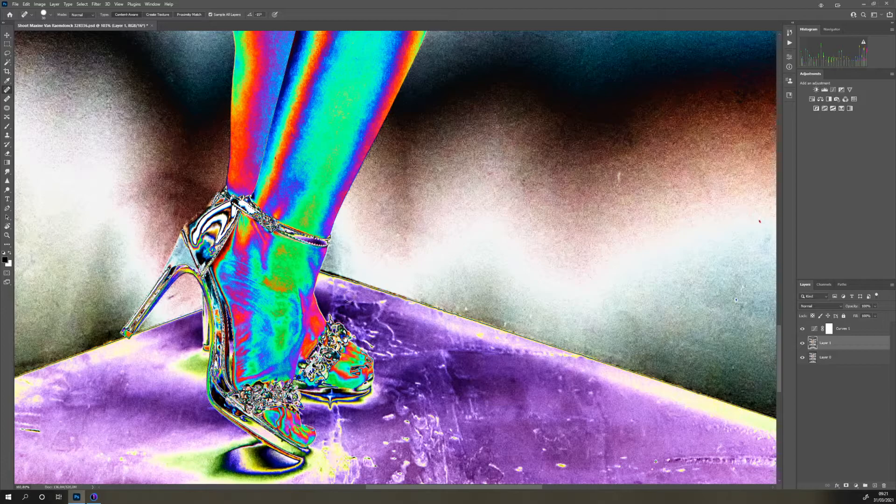
mouse_move(331, 306)
left_mouse_down()
mouse_move(331, 286)
mouse_move(337, 299)
left_mouse_up()
left_click(803, 343)
left_click(803, 343)
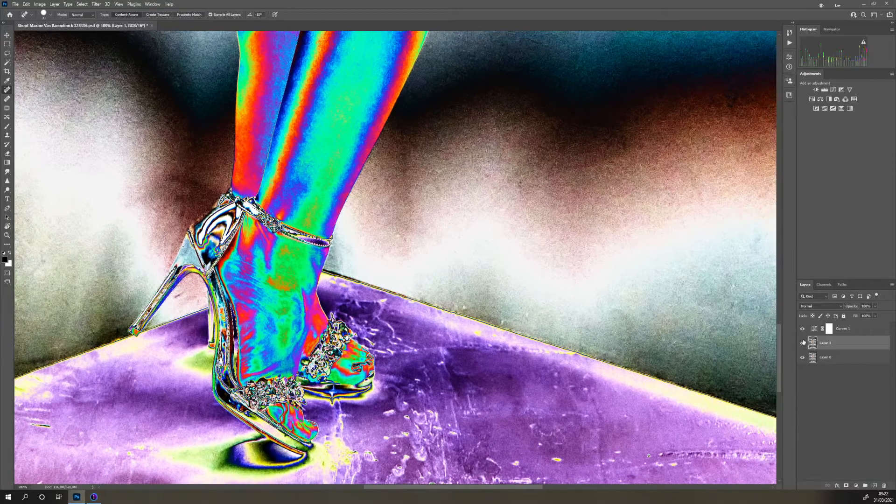
- Heal the last spots low on the left wall at 100% zoom, and hide the Curves help layer
key("ctrl+1")
left_click_drag(445, 340, 559, 338)
left_click_drag(48, 289, 429, 265)
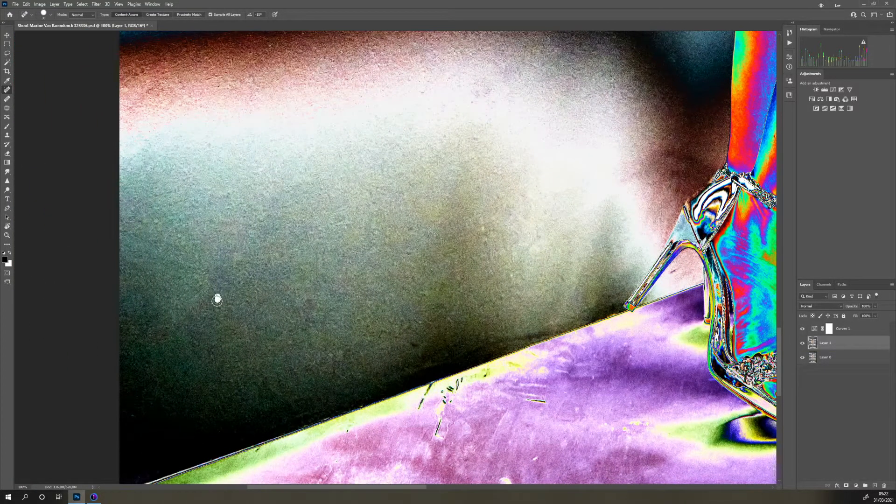
left_click_drag(134, 411, 128, 417)
key("ctrl+0")
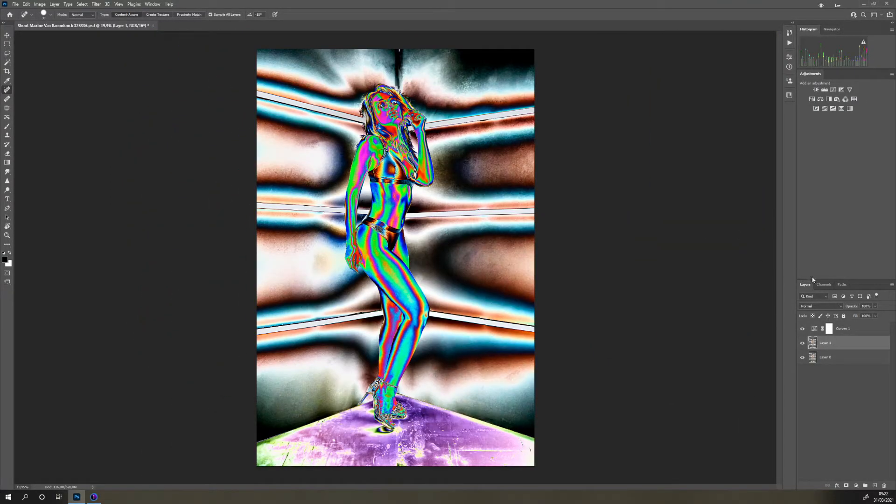
left_click(803, 329)
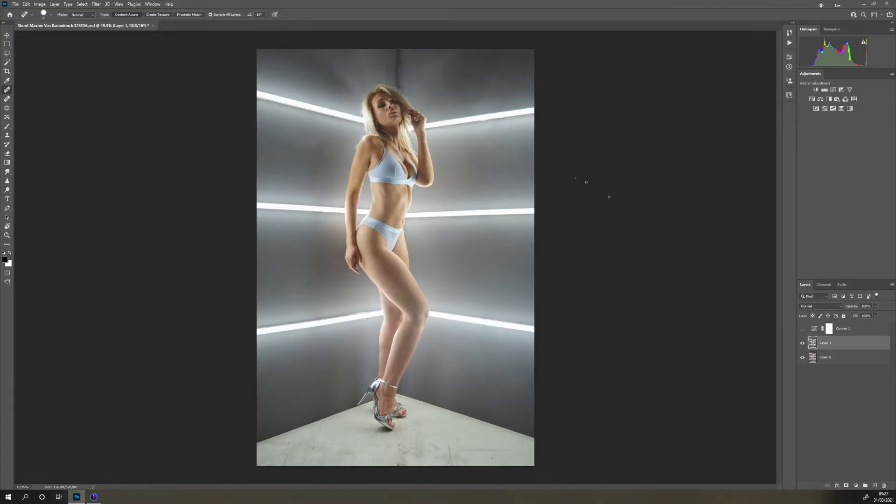
- Heal the small skin blemishes and stray marks on the model's face and hair
scroll(406, 148, "up", 7)
left_click_drag(361, 164, 420, 374)
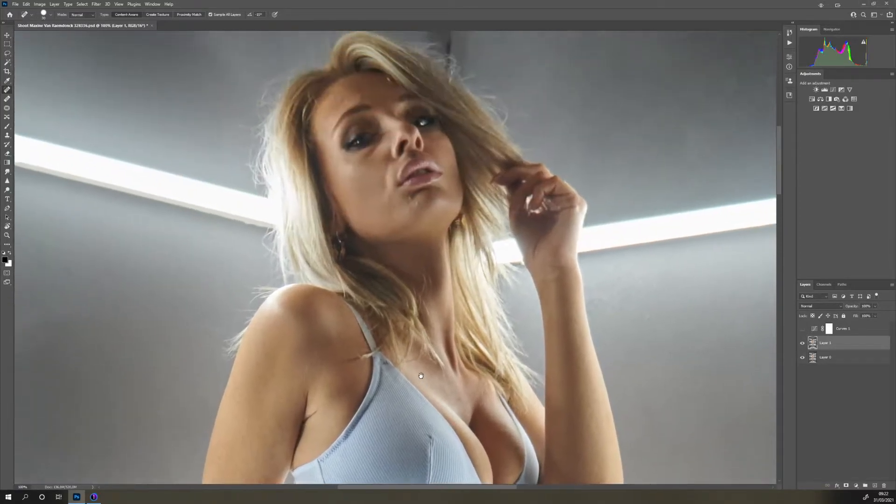
left_click_drag(387, 190, 402, 271)
scroll(415, 280, "up", 1)
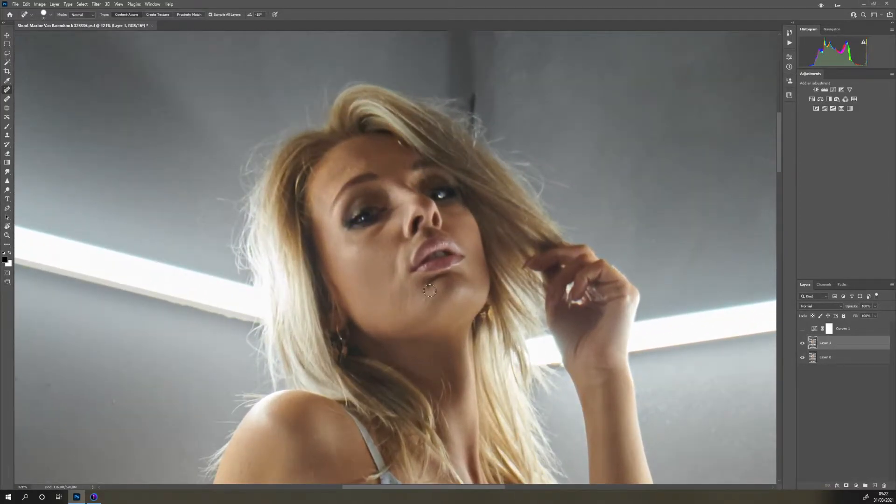
mouse_move(427, 299)
left_mouse_down()
mouse_move(433, 352)
mouse_move(395, 304)
left_mouse_up()
left_click_drag(339, 161, 331, 172)
left_click_drag(409, 150, 401, 129)
- Heal the small marks on the model's upper body and forearm, and the wall mark beside her hip
left_click_drag(442, 345, 434, 172)
left_click_drag(431, 380, 431, 262)
left_click_drag(303, 265, 323, 256)
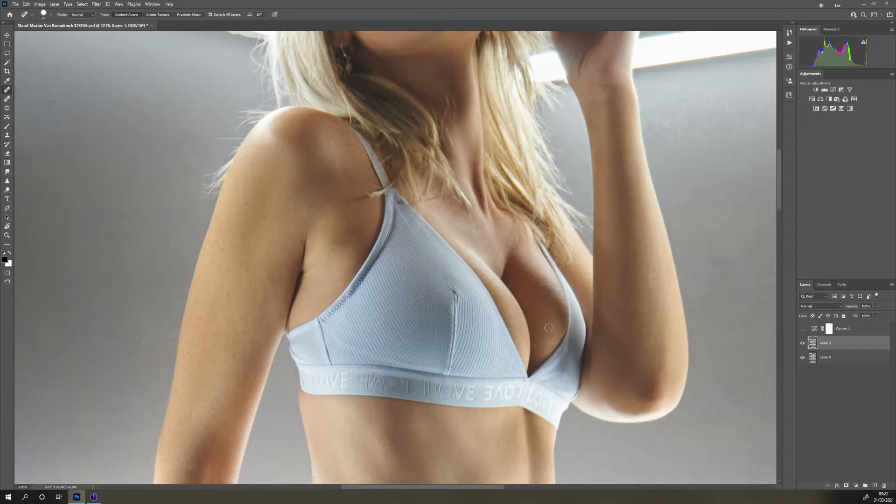
scroll(560, 322, "down", 5)
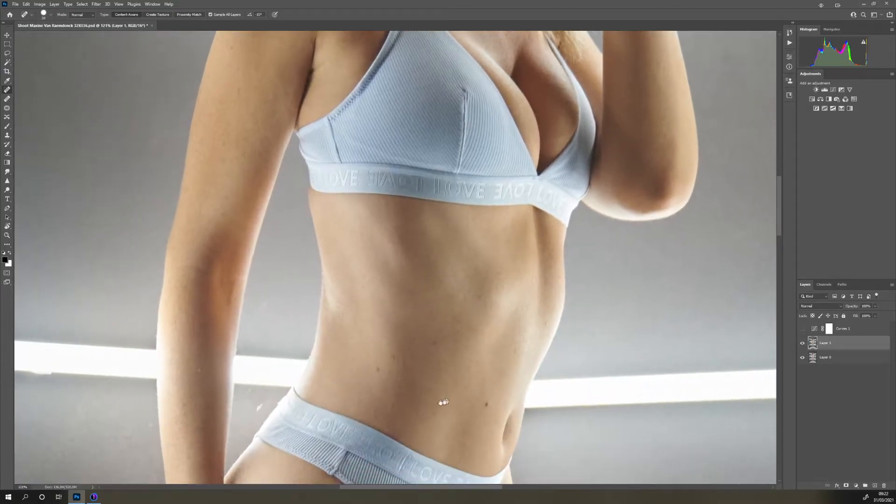
left_click(258, 408)
left_click(201, 371)
- Heal the small spots on the model's legs, the seam remnant under the rear shoe and the dark floor scratch behind the heel
scroll(467, 327, "down", 5)
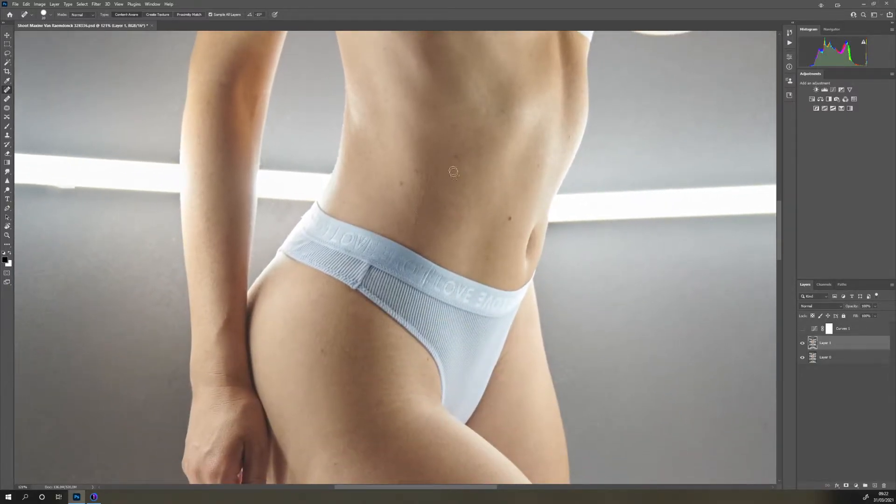
scroll(471, 276, "down", 5)
scroll(517, 367, "down", 10)
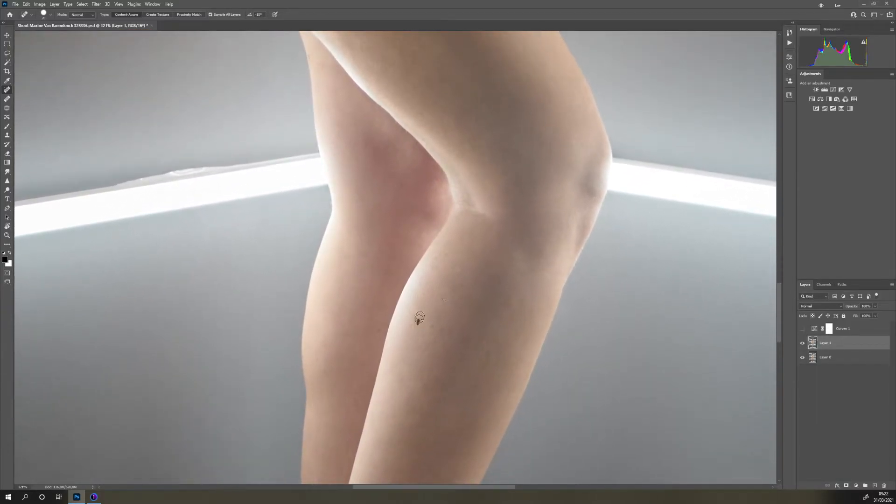
scroll(436, 324, "down", 10)
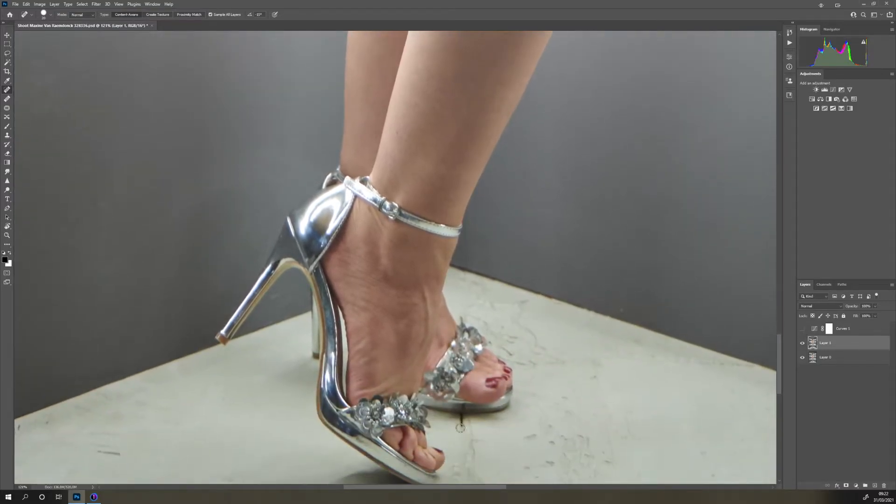
left_click_drag(464, 407, 464, 428)
left_click_drag(97, 451, 120, 452)
key("ctrl+0")
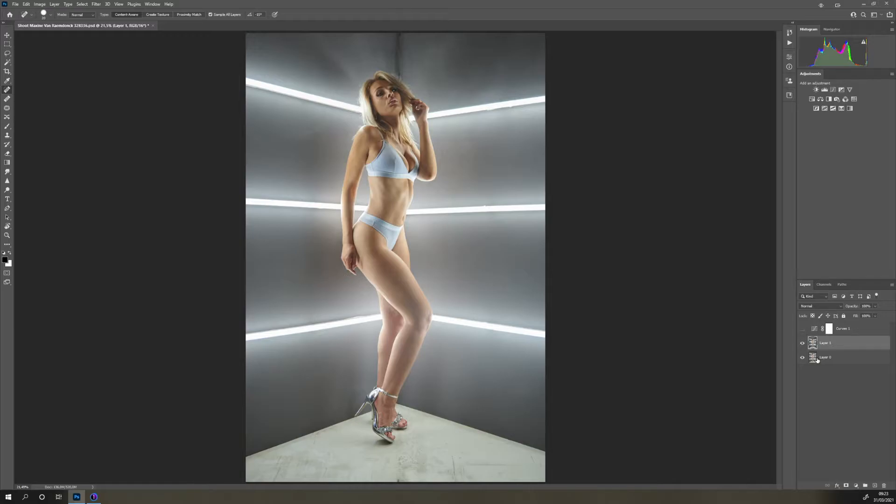
- Run the frequency separation action on Layer 1 with a Median radius of 5 pixels, previewing the blur on the skin and face
key("F2")
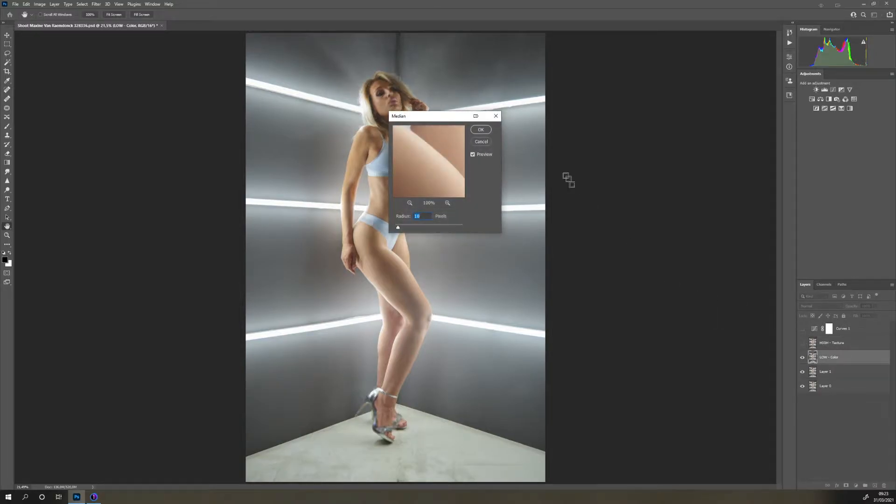
left_click_drag(433, 119, 646, 123)
left_click_drag(645, 184, 654, 143)
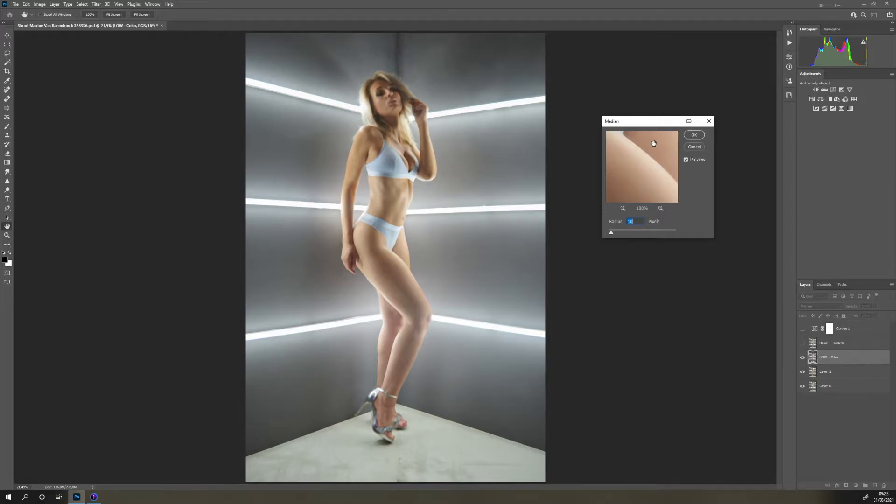
left_click(390, 193)
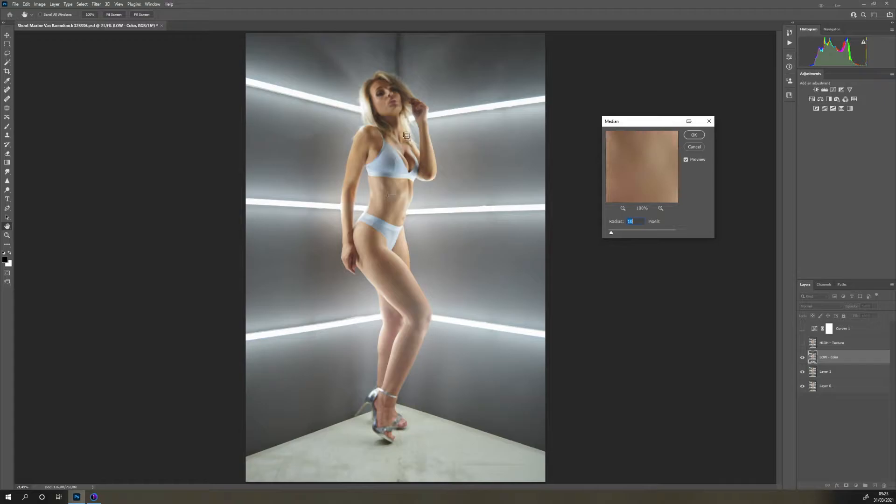
left_click(385, 102)
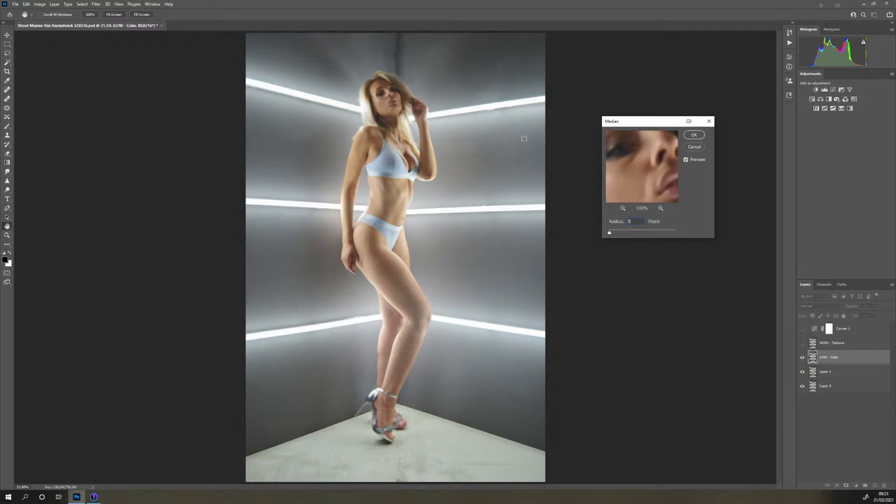
key("Return")
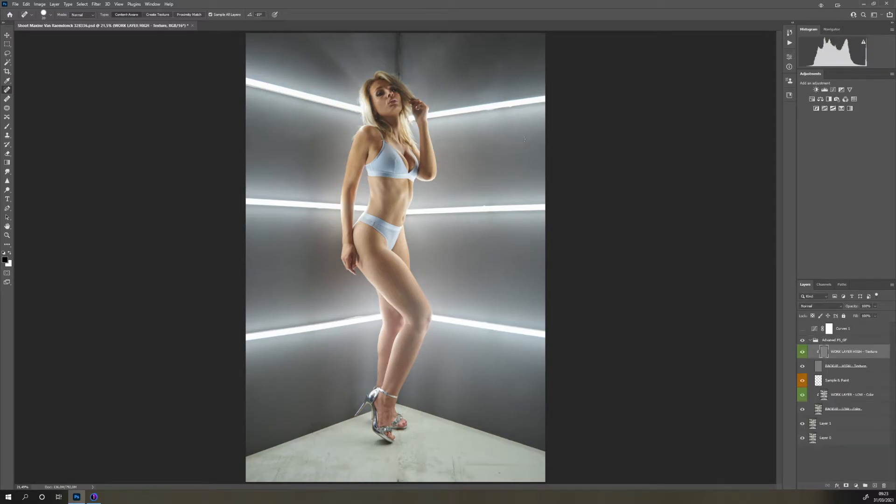
- Smooth the skin tones on the torso and hip with the Mixer Brush on WORK LAYER - LOW - Color, checking them under the Curves 1 help layer
left_click(832, 399)
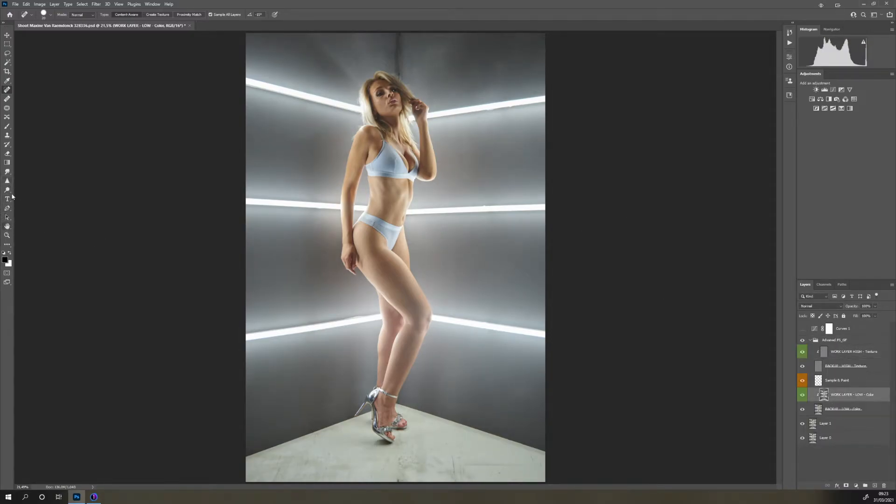
left_click(6, 244)
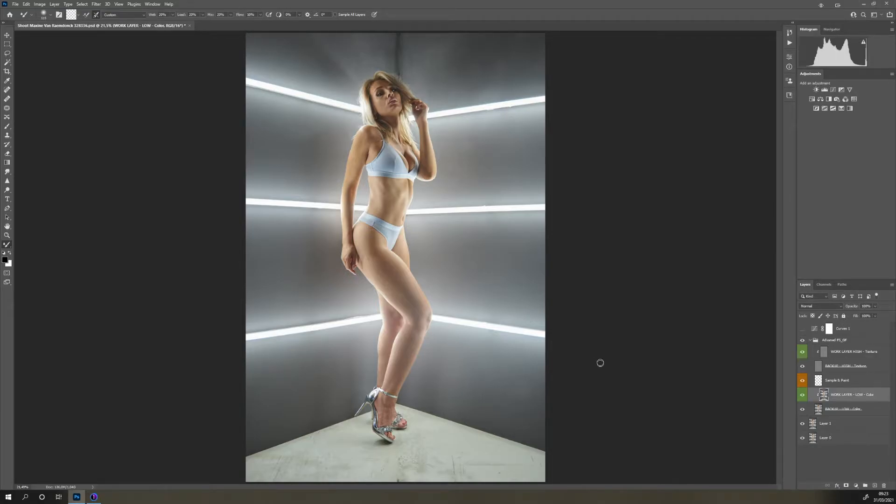
scroll(384, 206, "up", 5)
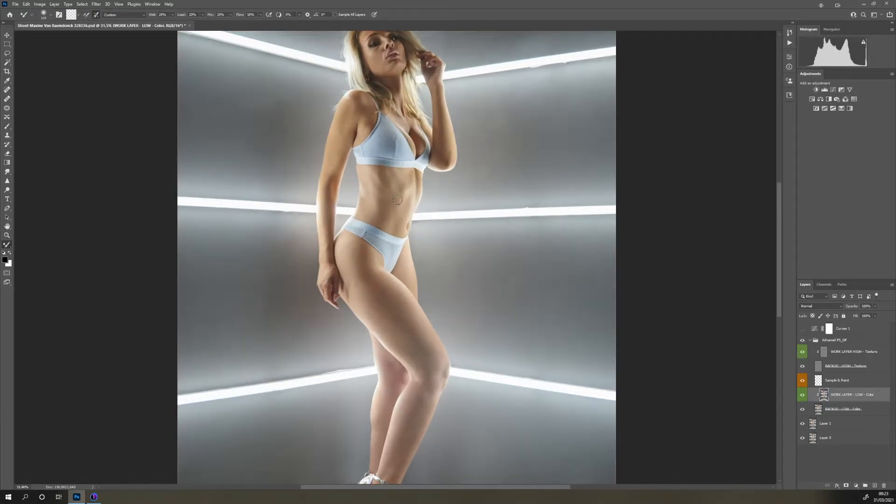
mouse_move(368, 218)
left_mouse_down()
mouse_move(350, 202)
mouse_move(338, 214)
mouse_move(355, 236)
left_mouse_up()
mouse_move(366, 169)
left_mouse_down()
mouse_move(373, 139)
mouse_move(371, 155)
mouse_move(393, 159)
left_mouse_up()
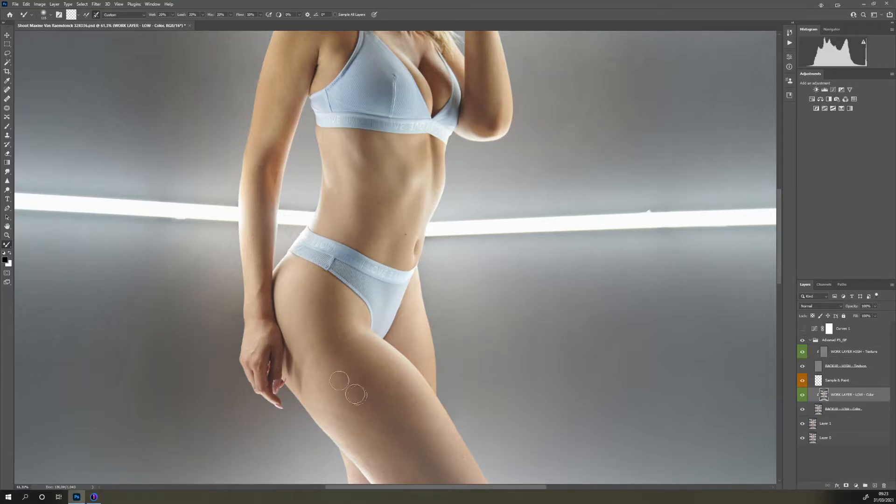
left_click(803, 329)
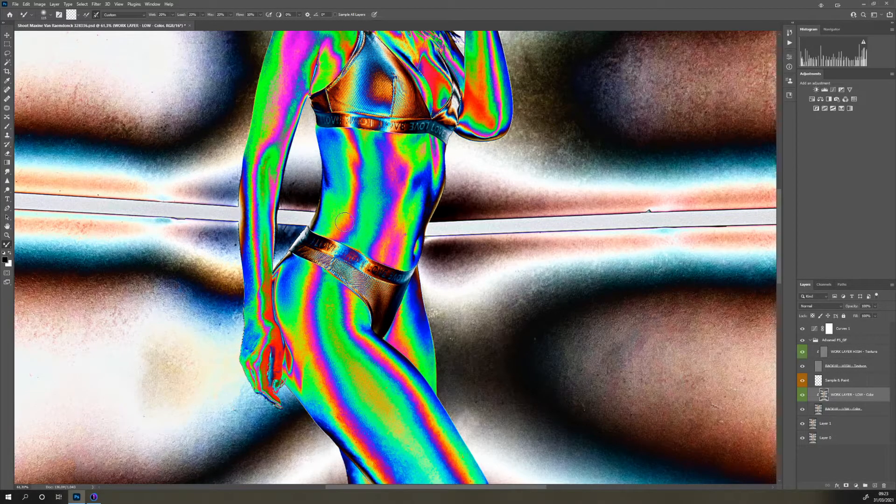
left_click(803, 328)
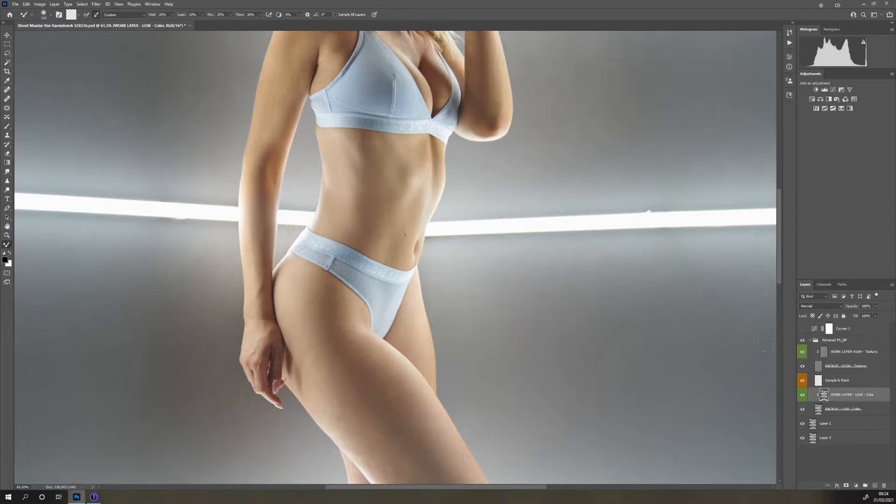
- Blend the uneven skin tones along the thighs, behind the knee and down the lower legs with the Mixer Brush
left_click_drag(389, 426, 396, 316)
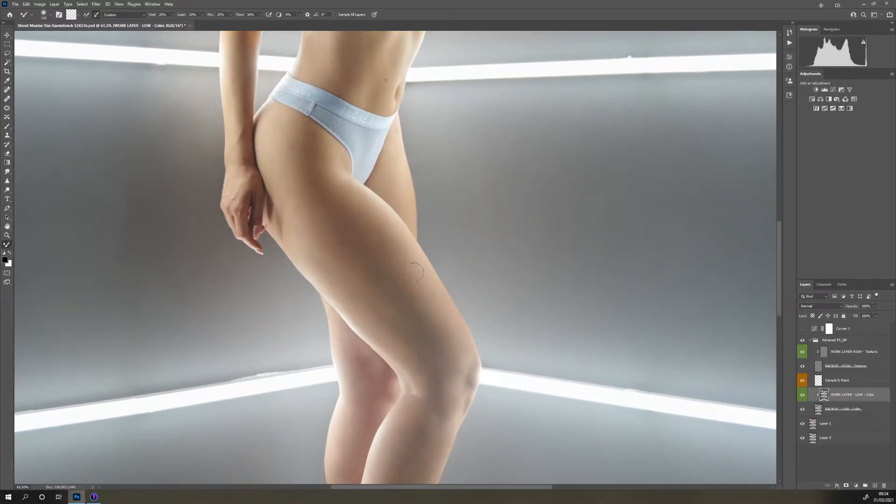
left_click_drag(436, 400, 441, 268)
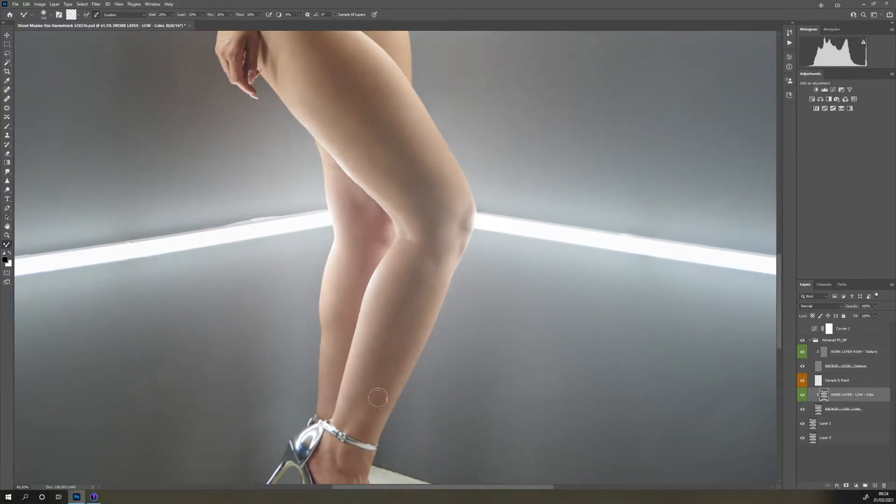
mouse_move(351, 212)
left_mouse_down()
mouse_move(349, 190)
mouse_move(369, 229)
left_mouse_up()
scroll(387, 345, "down", 5)
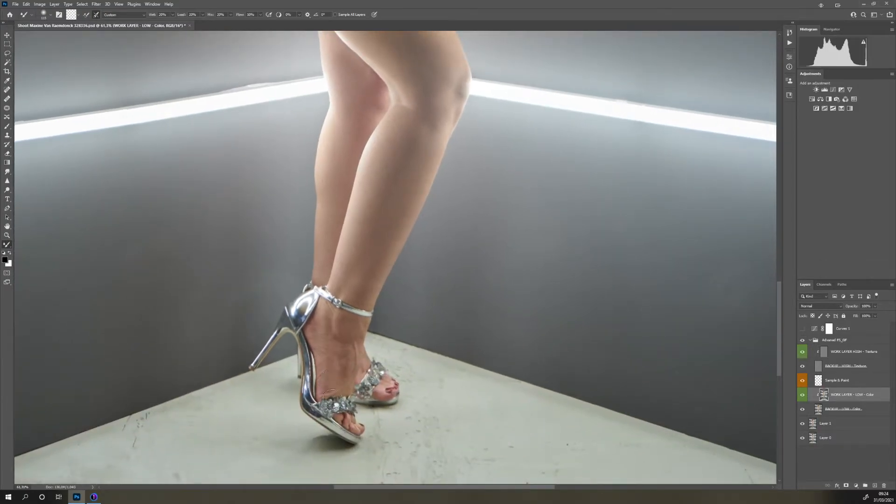
scroll(332, 399, "up", 15)
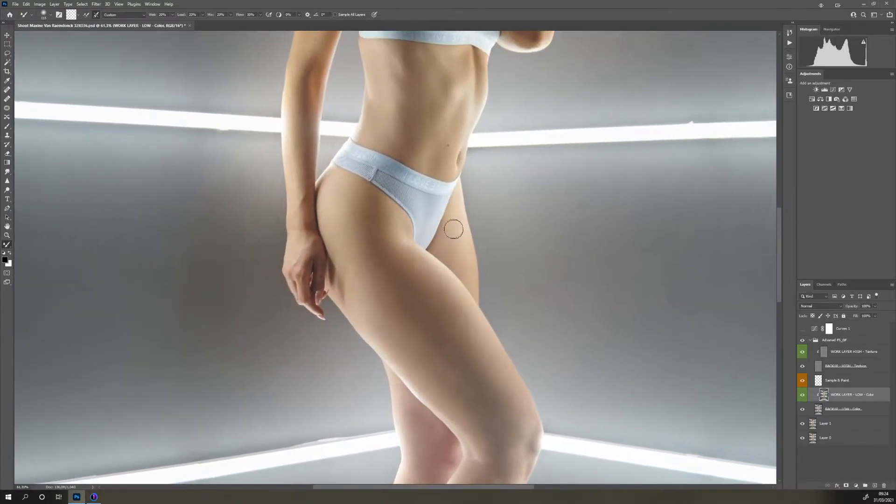
- Smooth the tones on the hip and upper thigh beside the bikini bottom with a smaller Mixer Brush
key("bracketleft")
key("bracketleft")
key("bracketleft")
key("bracketleft")
mouse_move(405, 217)
left_mouse_down()
mouse_move(402, 246)
mouse_move(388, 229)
mouse_move(389, 247)
mouse_move(385, 219)
left_mouse_up()
scroll(411, 287, "up", 3)
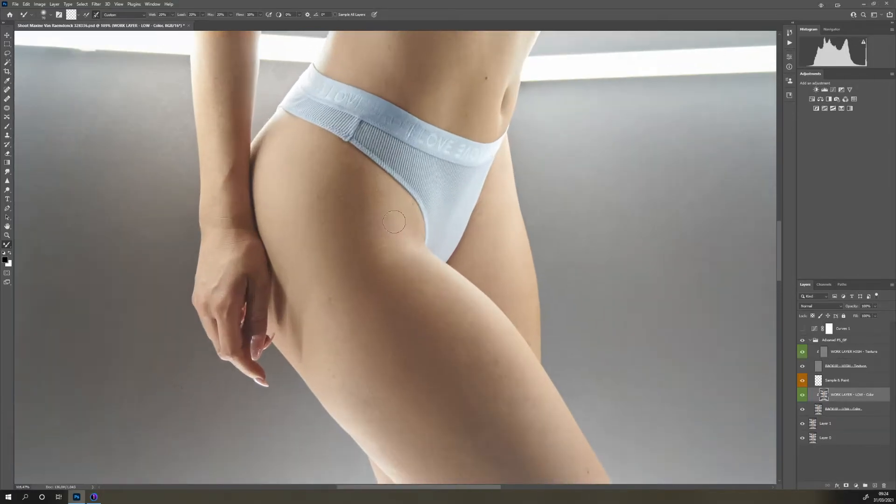
- Set up the Clone Stamp on WORK LAYER HIGH - Texture to sample the current layer only, with 100% brush hardness
left_click(827, 353)
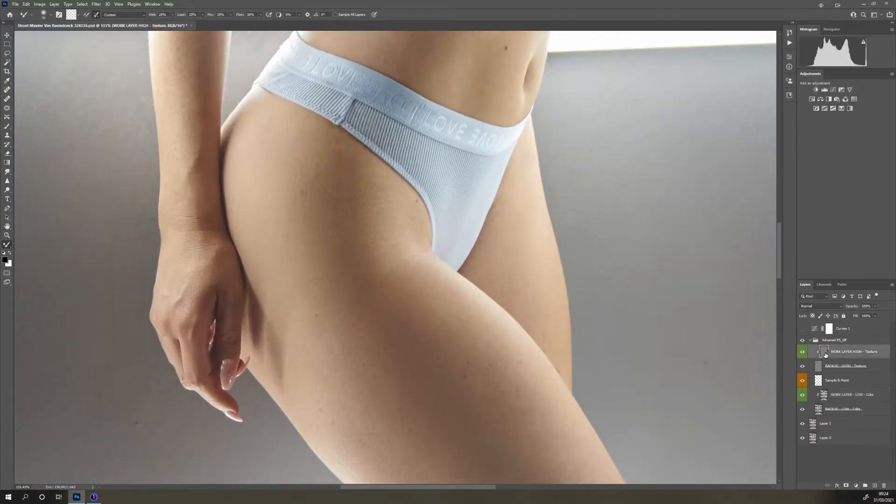
right_click(402, 264, "alt")
key("s")
key("alt+s")
left_click(308, 207)
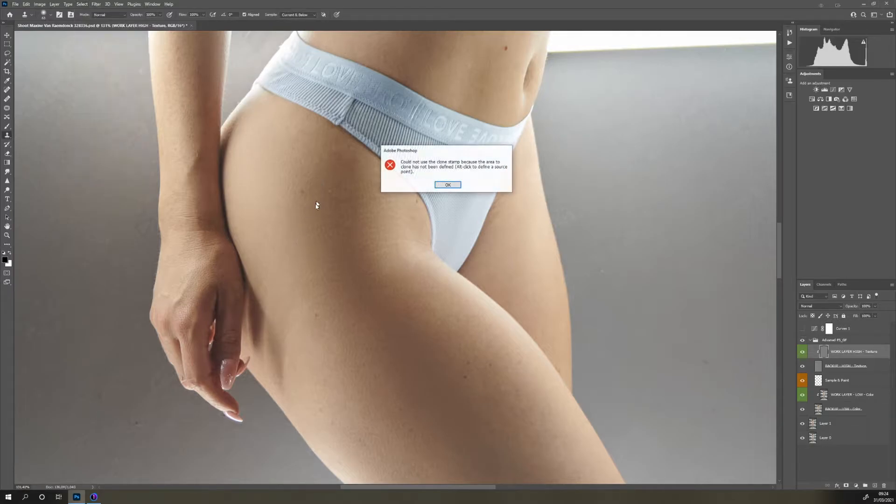
left_click(442, 183)
left_click(298, 18)
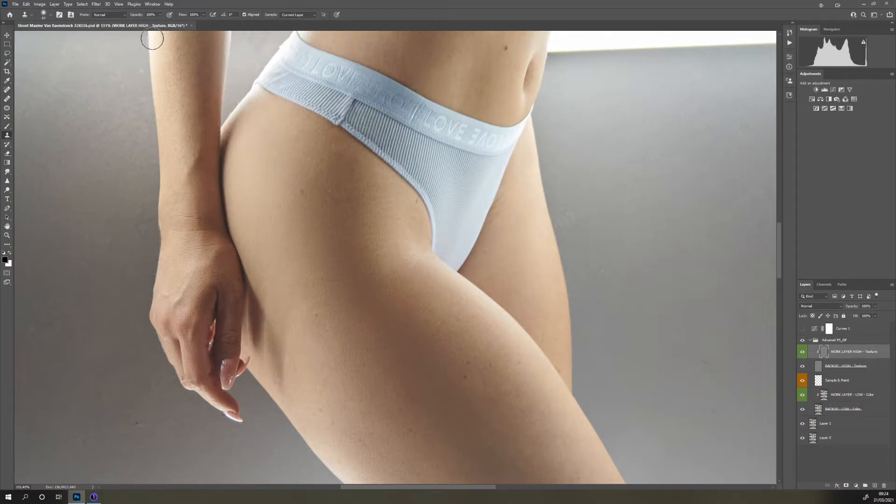
right_click(433, 257)
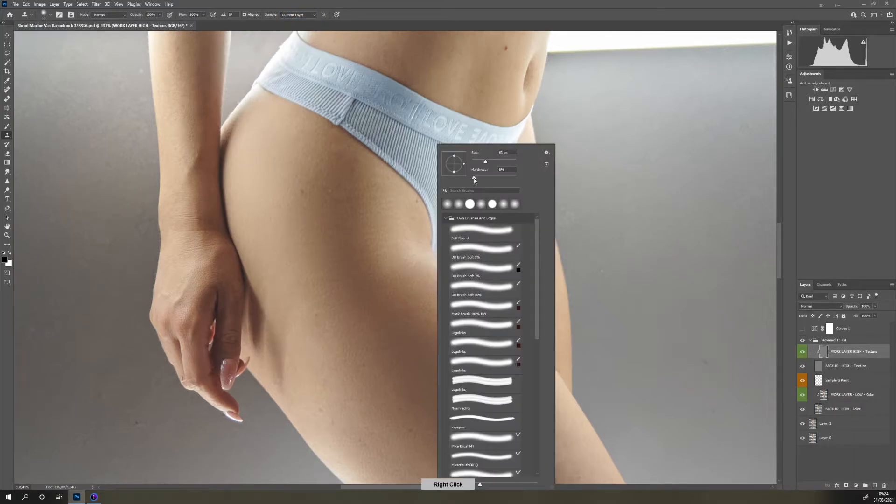
left_click_drag(475, 180, 533, 187)
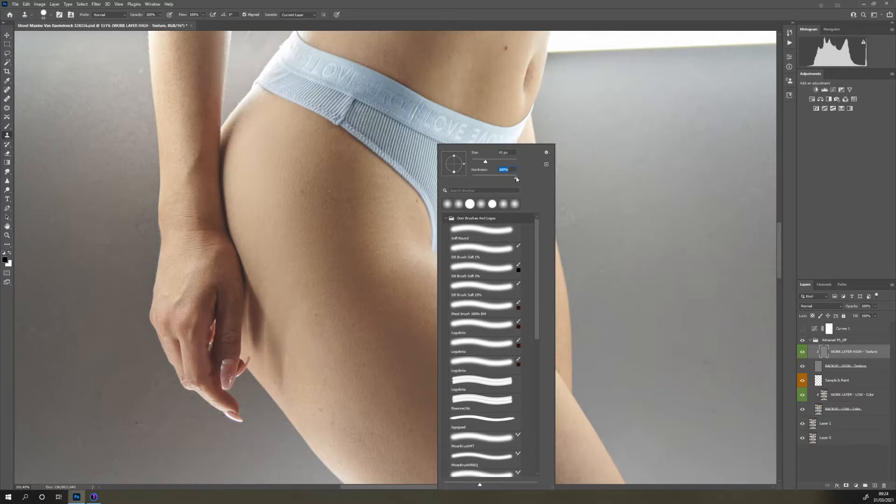
left_click(507, 15)
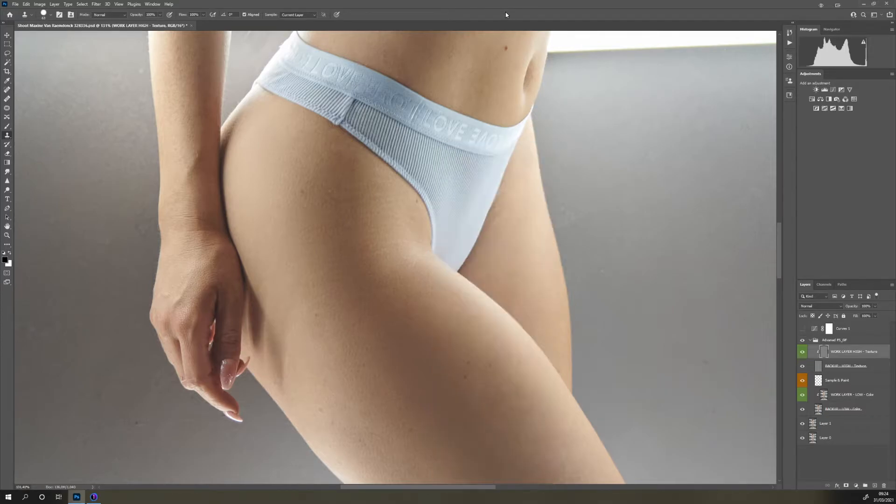
- Clone clean skin texture over the rough patches on the hip crease, beside the bikini bottom and on the rear inner thigh
left_click(397, 267, "alt")
left_click(393, 243)
left_click(392, 248, "alt")
left_click_drag(407, 251, 401, 265)
right_click(395, 250, "alt")
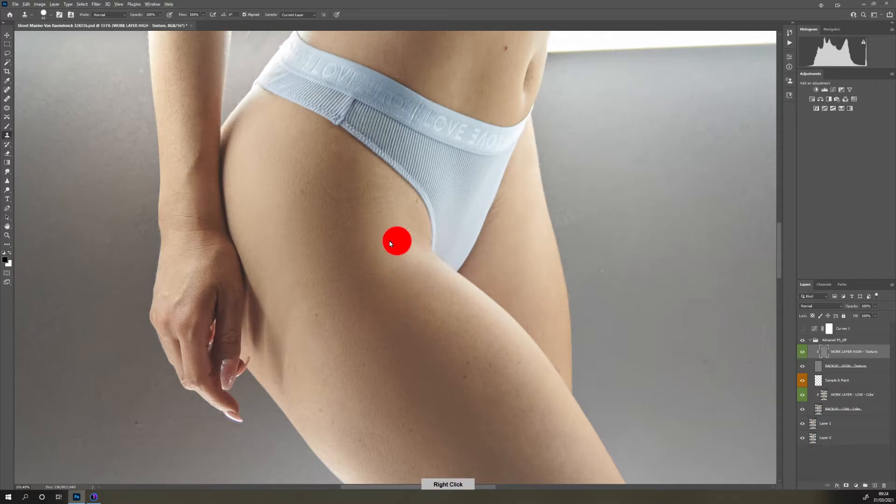
mouse_move(398, 213)
left_mouse_down()
mouse_move(387, 196)
mouse_move(377, 204)
mouse_move(376, 183)
mouse_move(375, 210)
mouse_move(376, 183)
mouse_move(358, 218)
left_mouse_up()
left_click(387, 196, "alt")
left_click(377, 183)
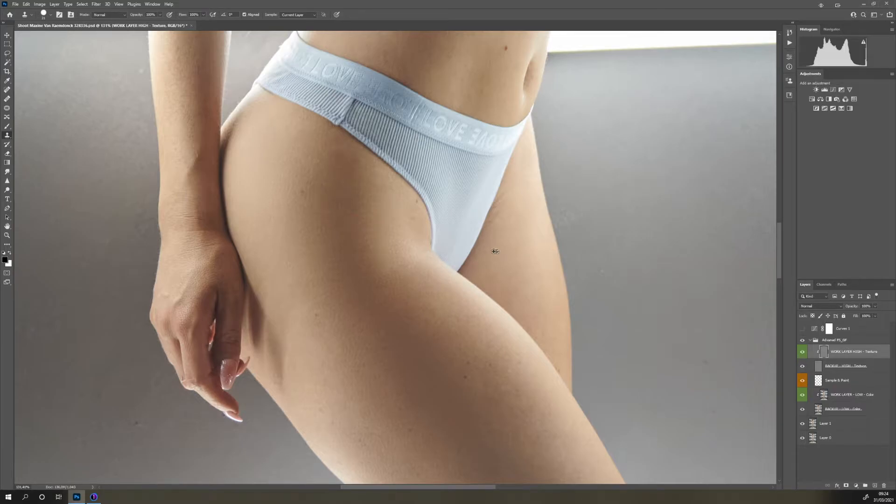
left_click_drag(507, 203, 497, 223)
- Smooth the skin tones on the arm and abdomen with the Mixer Brush on WORK LAYER - LOW - Color
mouse_move(480, 161)
left_mouse_down()
mouse_move(474, 332)
mouse_move(457, 475)
left_mouse_up()
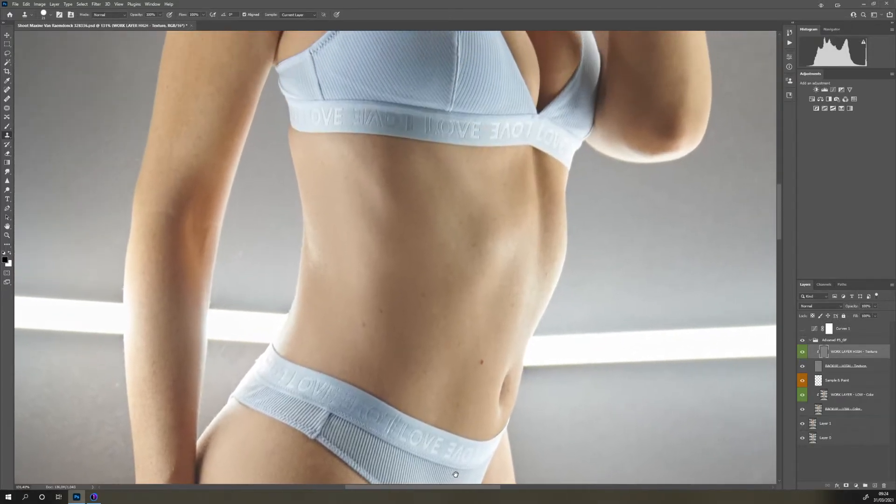
key("b")
left_click(827, 399)
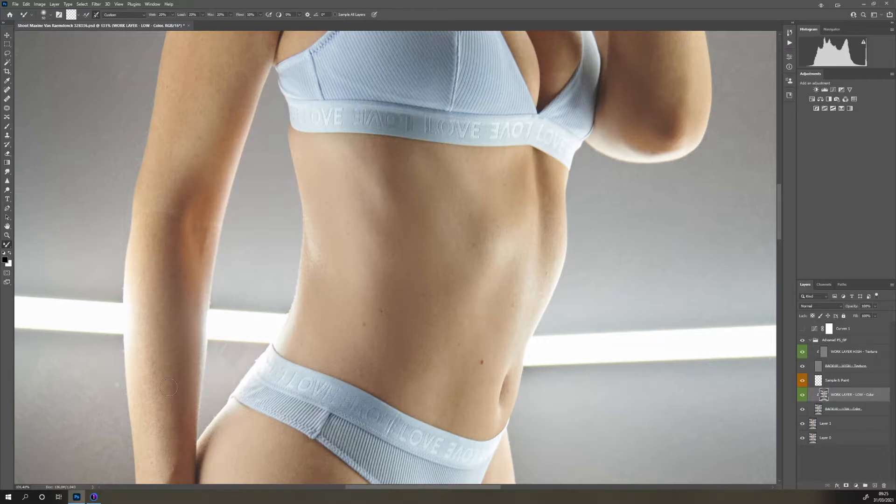
scroll(286, 197, "down", 5)
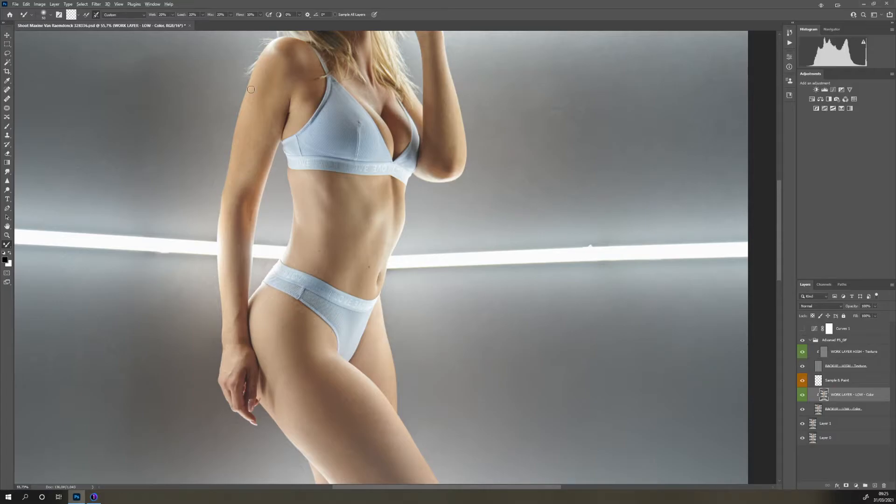
right_click(255, 141, "alt")
key("ctrl+1")
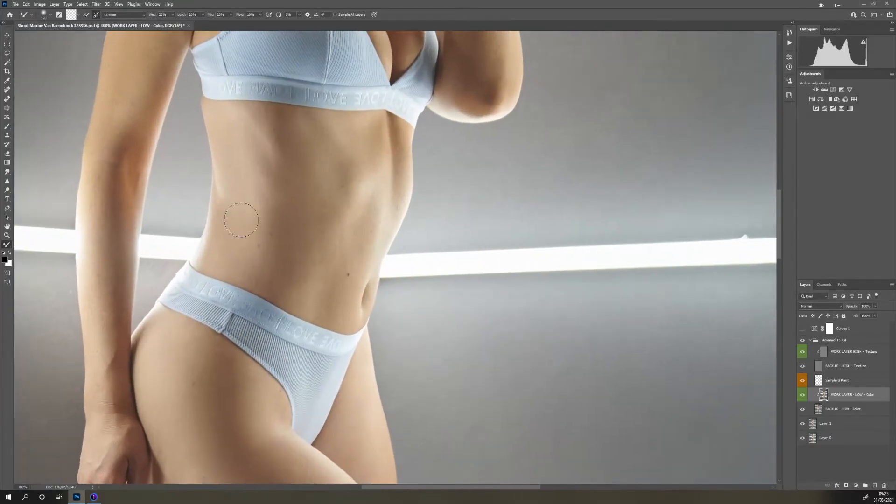
key("ctrl+minus")
key("ctrl+minus")
key("ctrl+minus")
key("ctrl+minus")
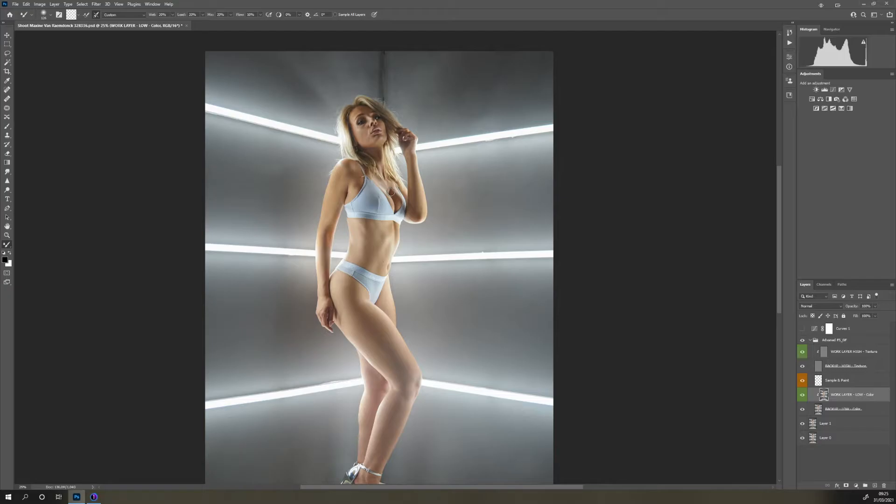
- Blend the skin tones on the model's face with the Mixer Brush, adapting the brush size to each area
scroll(360, 84, "up", 5)
key("bracketleft")
key("bracketleft")
key("bracketleft")
key("bracketleft")
key("bracketleft")
mouse_move(365, 176)
left_mouse_down()
mouse_move(341, 178)
mouse_move(346, 171)
mouse_move(343, 179)
mouse_move(362, 169)
mouse_move(332, 191)
mouse_move(345, 174)
mouse_move(355, 170)
mouse_move(338, 187)
mouse_move(372, 165)
mouse_move(346, 170)
mouse_move(353, 165)
mouse_move(359, 177)
mouse_move(367, 168)
mouse_move(353, 171)
mouse_move(350, 192)
mouse_move(420, 250)
mouse_move(362, 251)
left_mouse_up()
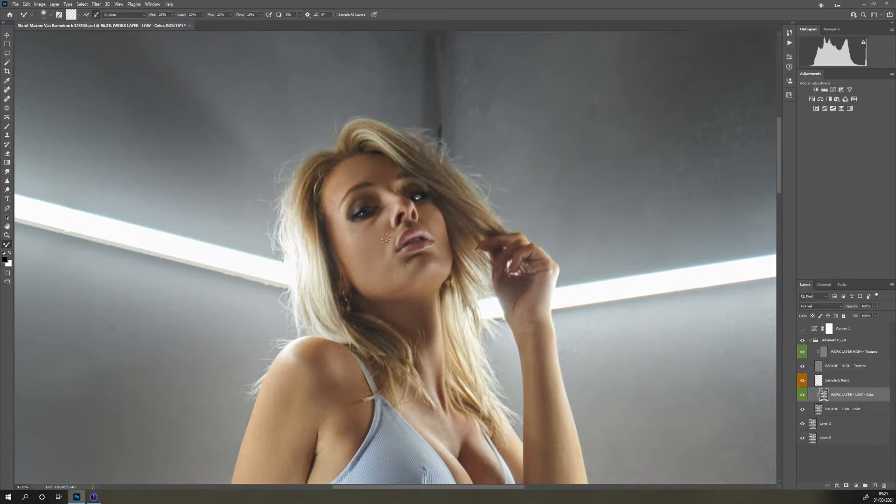
right_click(391, 271, "alt")
key("bracketleft")
key("bracketleft")
key("bracketleft")
key("bracketright")
key("bracketright")
key("bracketright")
key("bracketright")
key("bracketright")
key("bracketright")
key("ctrl+plus")
- Clone clean skin texture over the blemished cheek area beside the mouth on WORK LAYER HIGH - Texture
left_click(823, 352)
key("s")
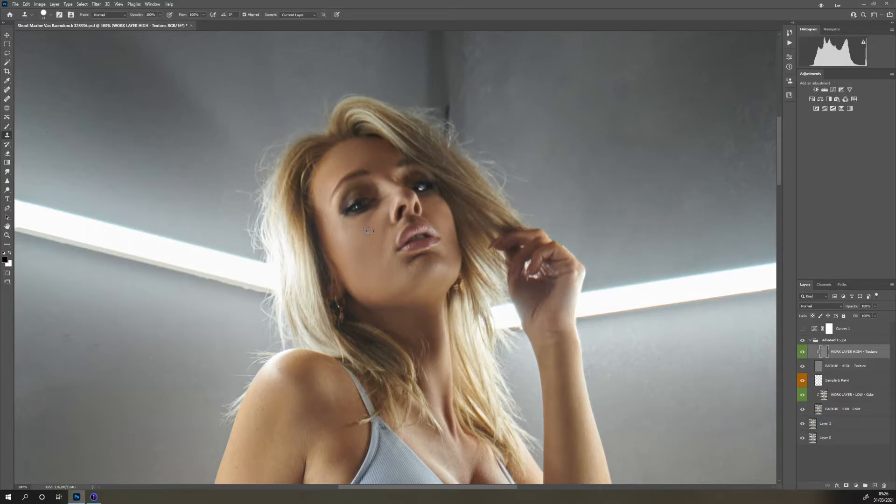
right_click(368, 235)
key("Escape")
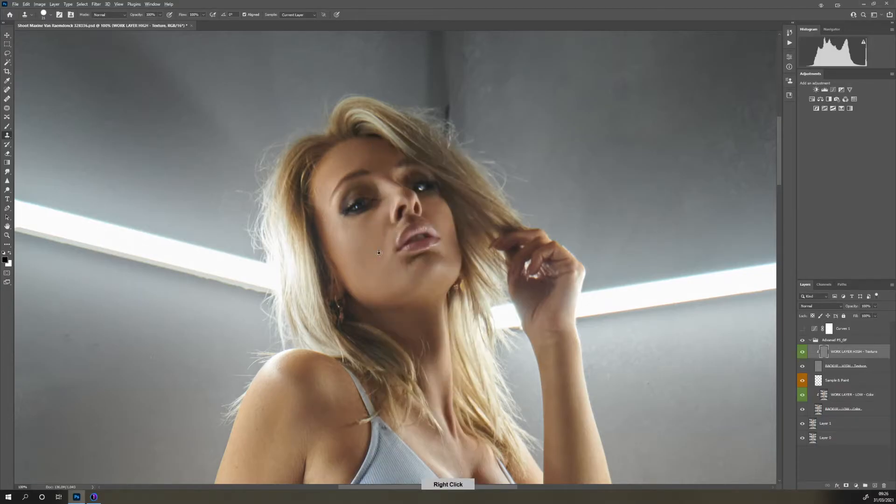
left_click(378, 250, "alt")
left_click_drag(390, 249, 384, 257)
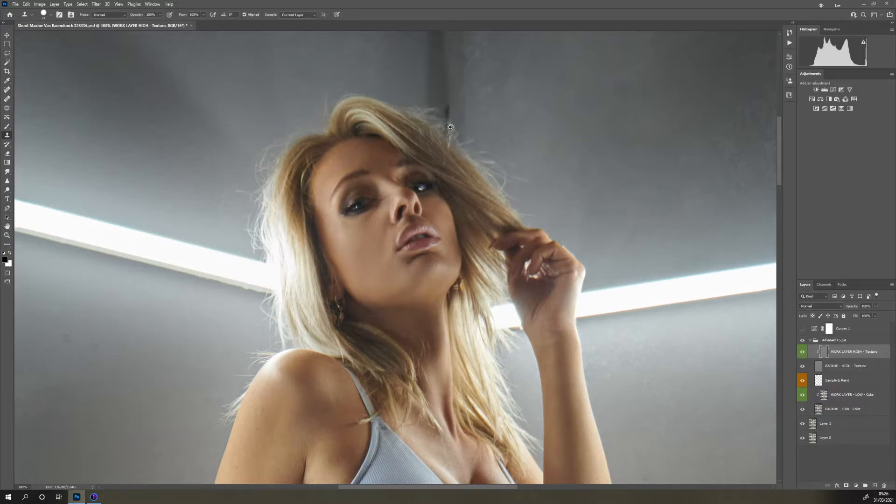
- Blend away the dark wall corner line above the model's head with the Mixer Brush on WORK LAYER - LOW - Color
left_click(830, 395)
key("b")
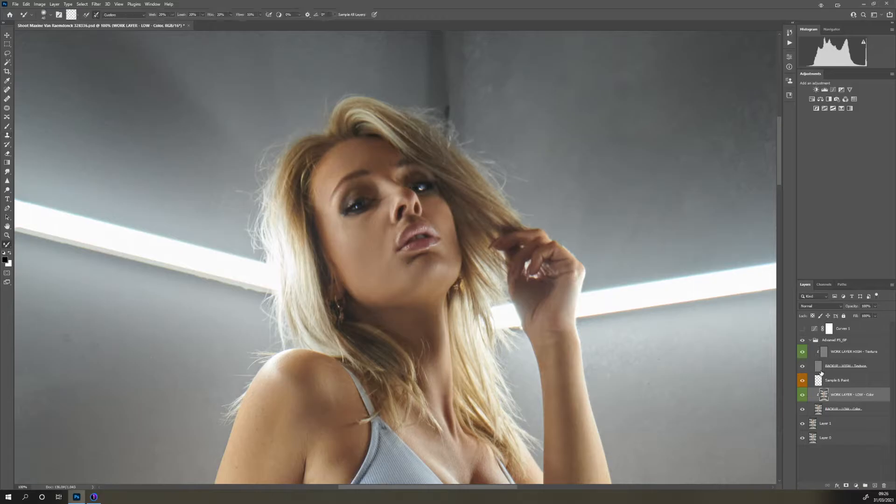
scroll(626, 384, "down", 5)
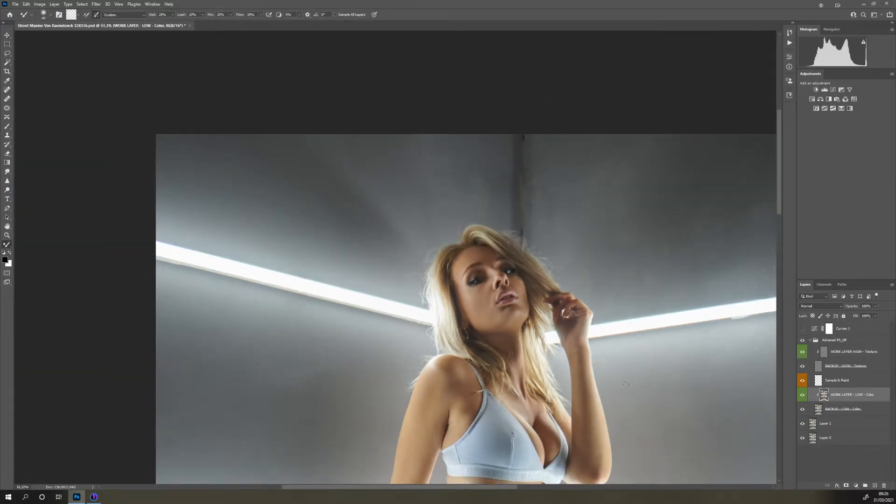
right_click(547, 181, "alt")
mouse_move(519, 155)
left_mouse_down()
mouse_move(496, 171)
mouse_move(542, 169)
mouse_move(551, 178)
mouse_move(505, 194)
mouse_move(507, 211)
mouse_move(536, 212)
mouse_move(488, 200)
mouse_move(502, 210)
mouse_move(532, 201)
mouse_move(525, 164)
mouse_move(508, 200)
mouse_move(531, 151)
mouse_move(513, 133)
mouse_move(508, 183)
mouse_move(532, 151)
mouse_move(473, 155)
mouse_move(454, 180)
mouse_move(450, 158)
left_mouse_up()
right_click(542, 221, "alt")
mouse_move(524, 232)
left_mouse_down()
mouse_move(527, 240)
mouse_move(492, 206)
mouse_move(538, 232)
left_mouse_up()
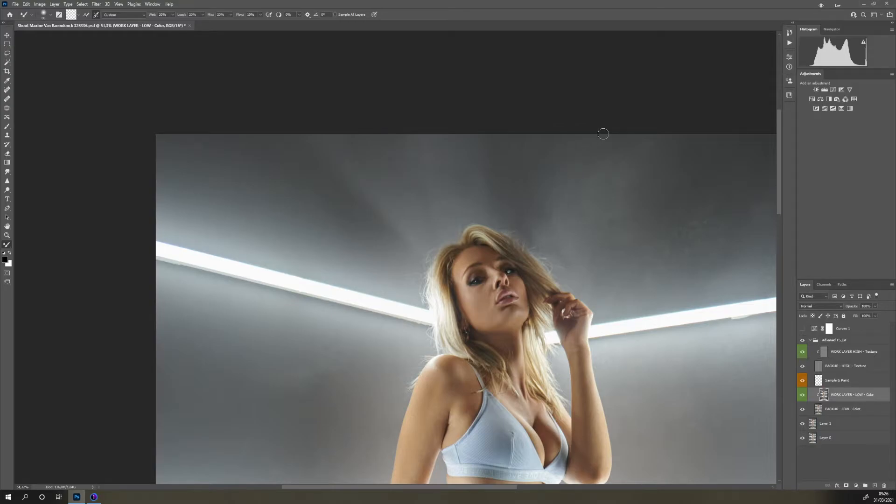
- Clone clean wall texture over the corner line remnants above the head on WORK LAYER HIGH - Texture
key("alt+bracketright")
key("alt+bracketright")
key("alt+bracketright")
key("s")
right_click(531, 150)
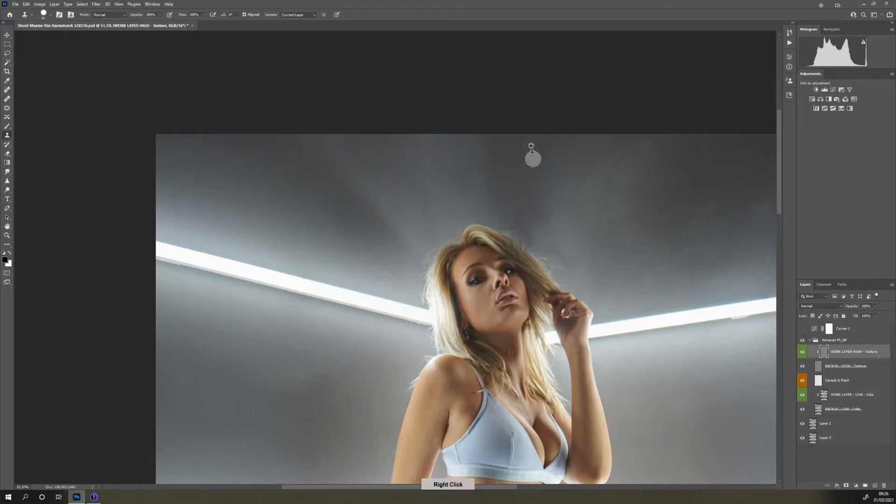
left_click(539, 187, "alt")
key("ctrl+minus")
key("ctrl+minus")
key("ctrl+minus")
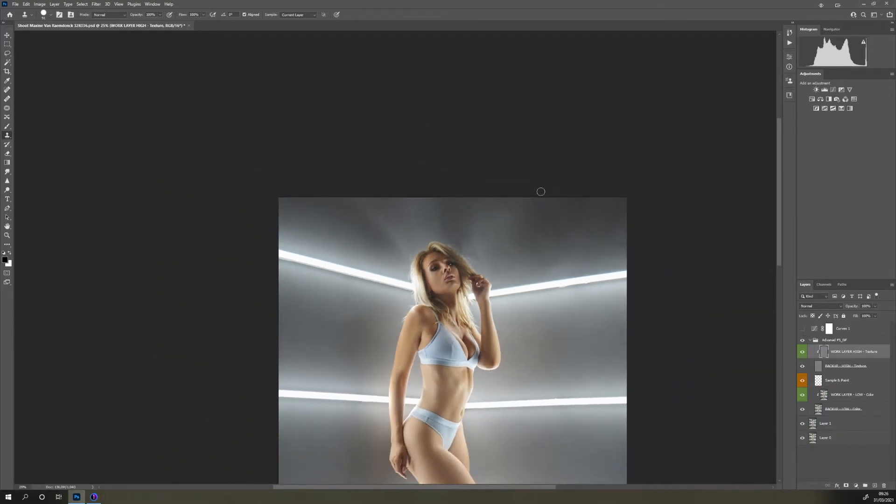
key("ctrl+0")
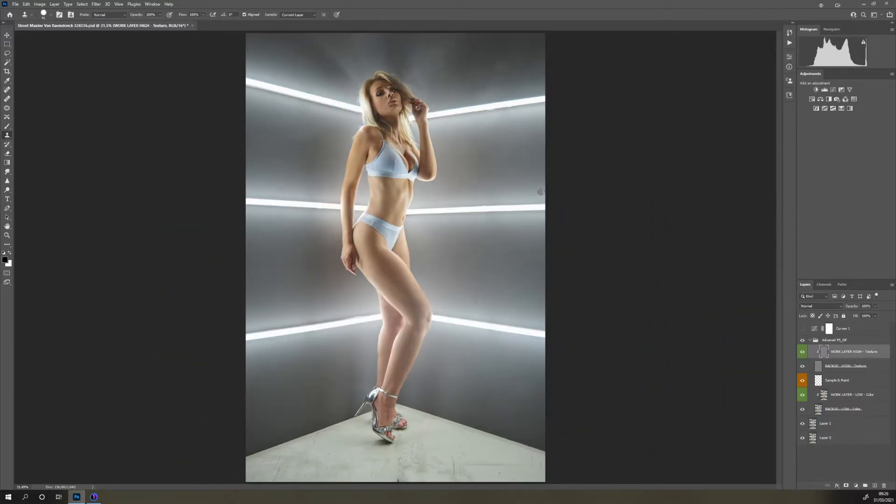
- On WORK LAYER - LOW - Color, blend the skin tones beside the model's nose with a reduced-size Mixer Brush
left_click(850, 395)
key("b")
right_click(422, 70)
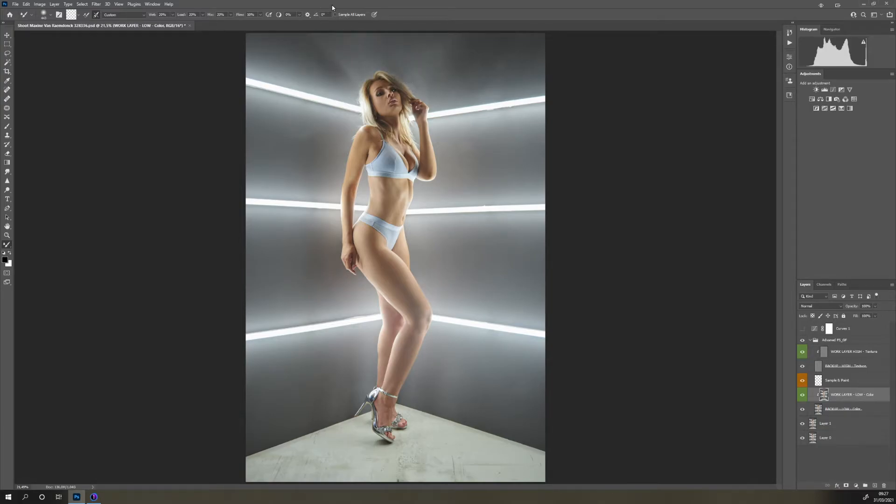
key("ctrl+plus")
key("ctrl+plus")
key("ctrl+plus")
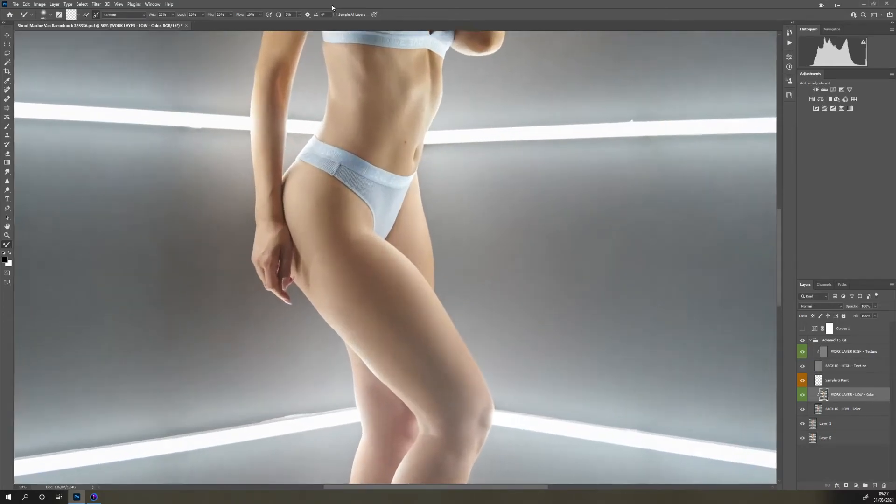
key("ctrl+plus")
left_click_drag(326, 160, 367, 297)
left_click_drag(385, 242, 378, 311)
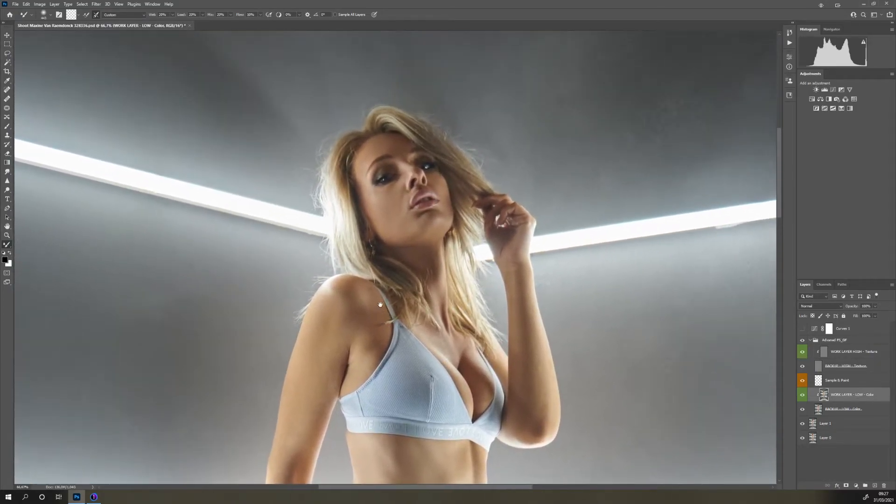
scroll(402, 178, "up", 4)
scroll(402, 178, "up", 3)
key("bracketleft")
key("bracketleft")
key("bracketleft")
key("bracketleft")
key("bracketleft")
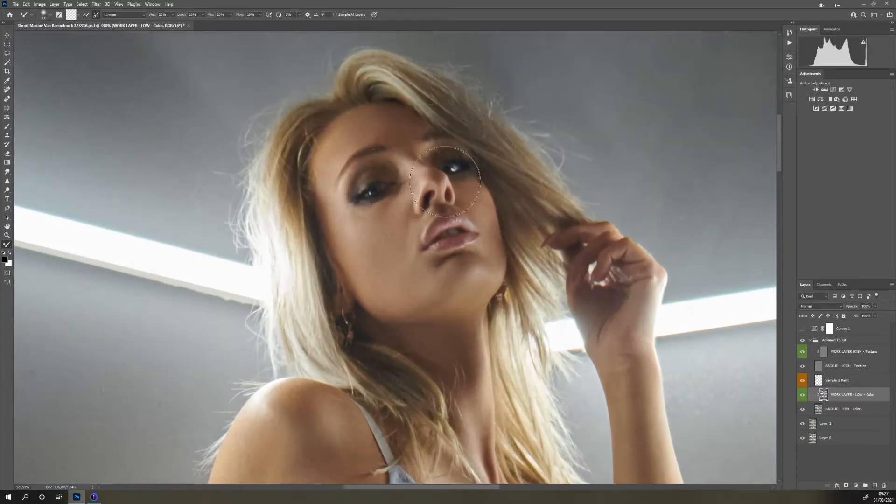
key("bracketleft")
key("bracketleft")
key("bracketleft")
left_click_drag(405, 208, 411, 214)
- Blend the skin tones under the eye, on the nose bridge, far cheek and chin with a smaller Mixer Brush
key("bracketleft")
key("bracketleft")
key("bracketleft")
key("bracketleft")
mouse_move(374, 213)
left_mouse_down()
mouse_move(407, 200)
mouse_move(370, 209)
mouse_move(368, 237)
mouse_move(356, 208)
mouse_move(346, 226)
left_mouse_up()
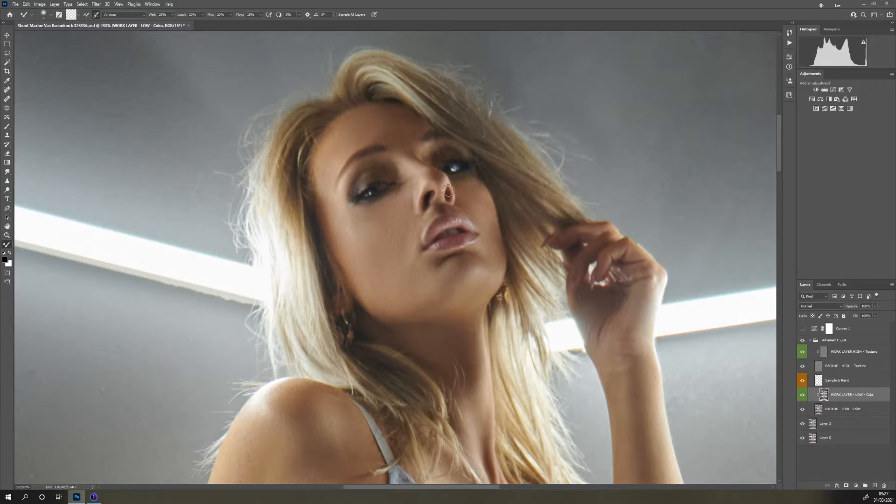
mouse_move(410, 159)
left_mouse_down()
mouse_move(407, 190)
mouse_move(411, 167)
left_mouse_up()
left_click_drag(467, 198, 462, 190)
left_click_drag(472, 279, 454, 276)
key("ctrl+0")
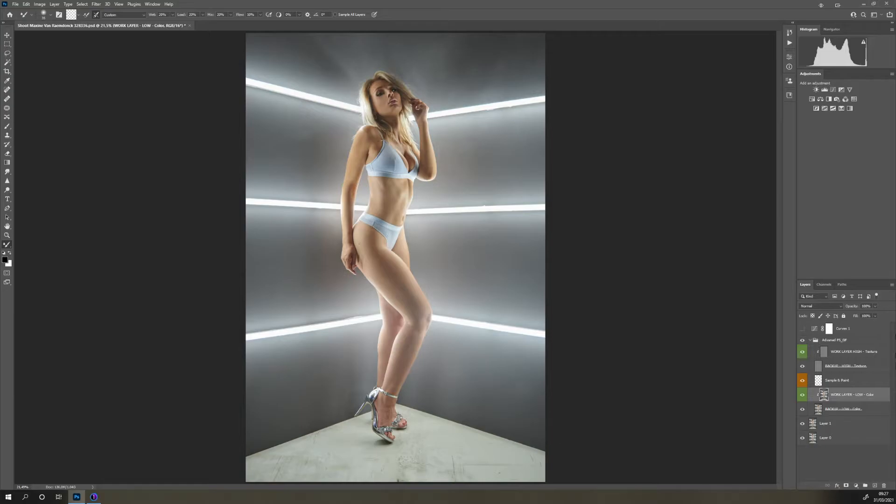
- Add a Curves adjustment layer above the texture layer, raise its midtones to brighten the image, and name it Dodge
left_click(838, 341)
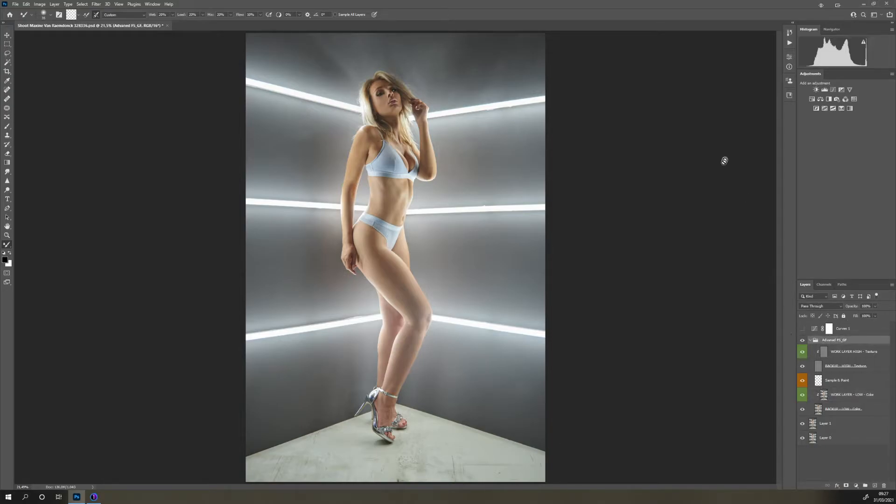
left_click(856, 487)
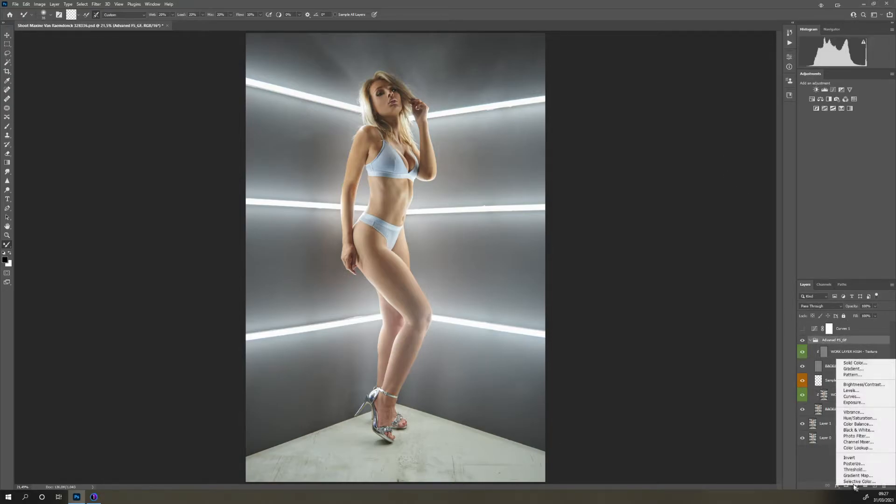
left_click(863, 397)
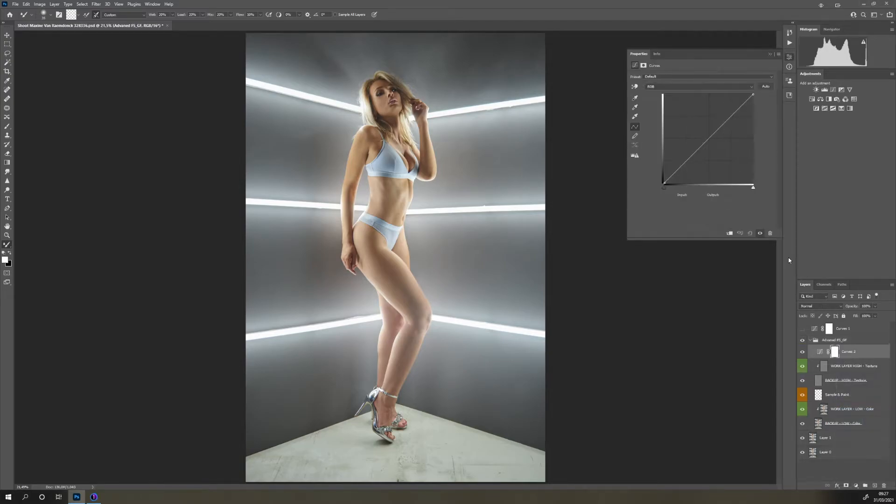
left_click_drag(709, 136, 705, 134)
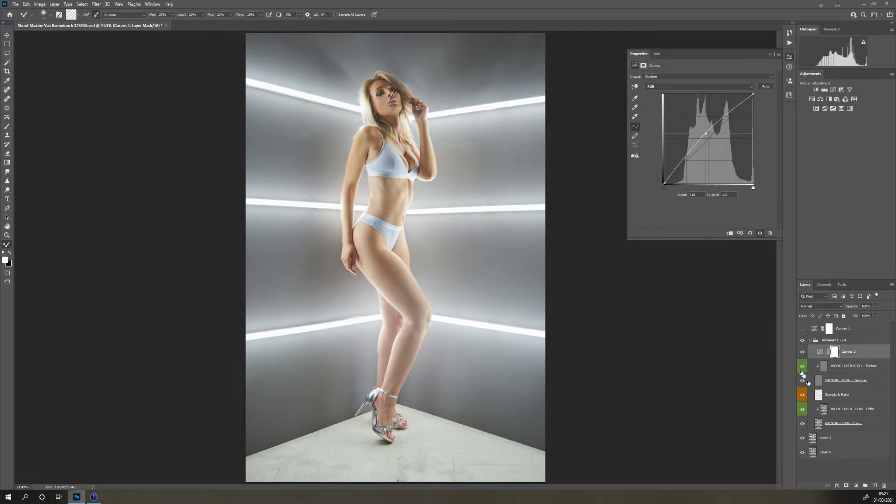
double_click(850, 352)
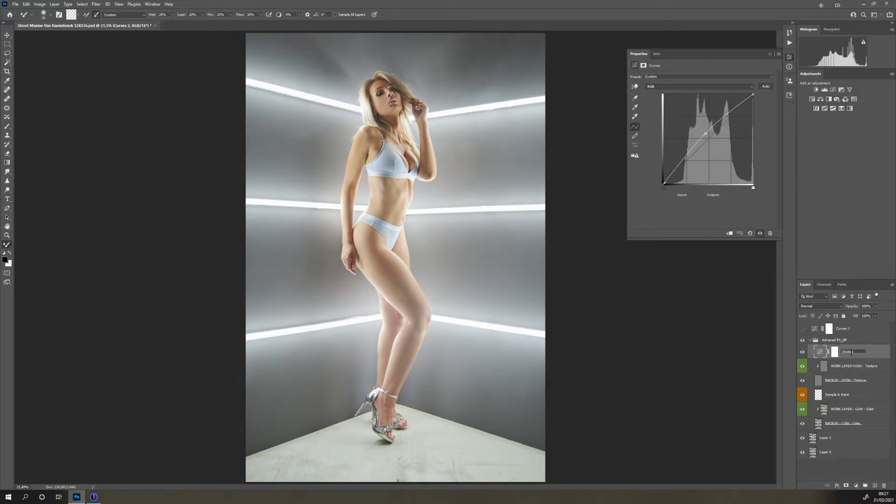
key("Return")
key("j")
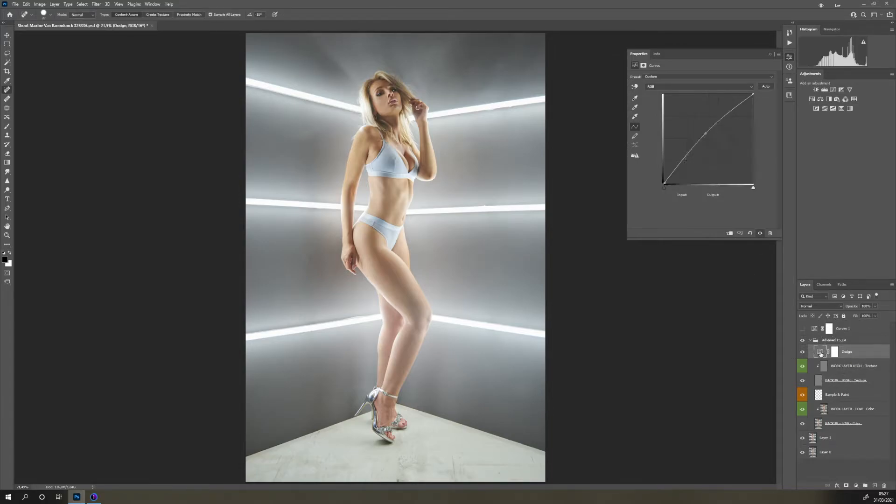
- Duplicate the Dodge layer, pull the copy's curve below the diagonal to darken the midtones, and rename it Burn
key("ctrl+j")
left_click(708, 135)
left_click_drag(708, 135, 715, 141)
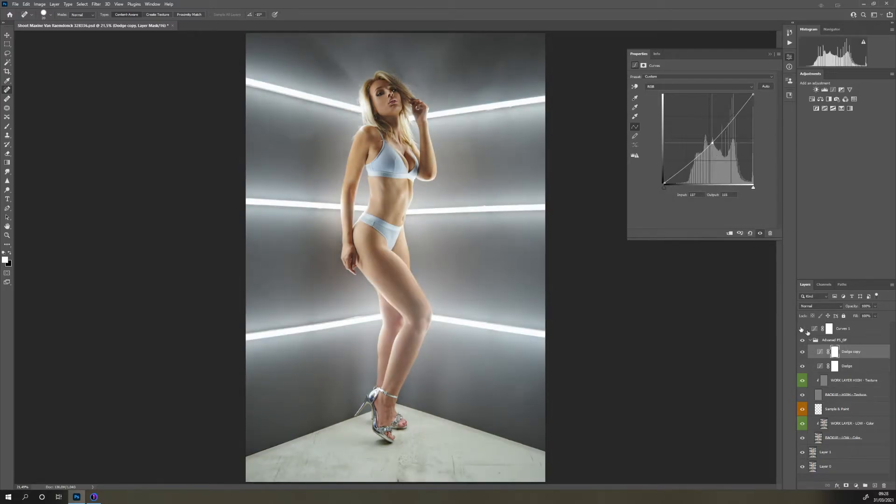
double_click(844, 352)
type("Burn")
key("Return")
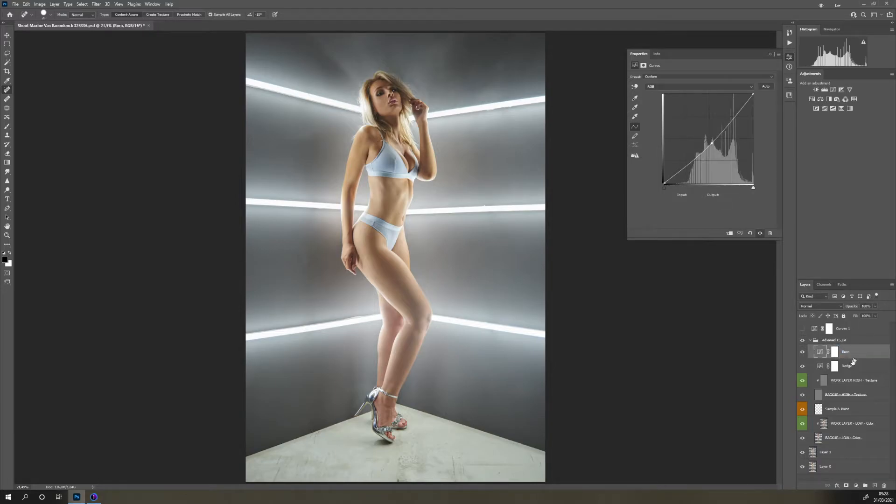
- Invert the layer masks of the Burn and Dodge curves to black
left_click(835, 367)
key("x")
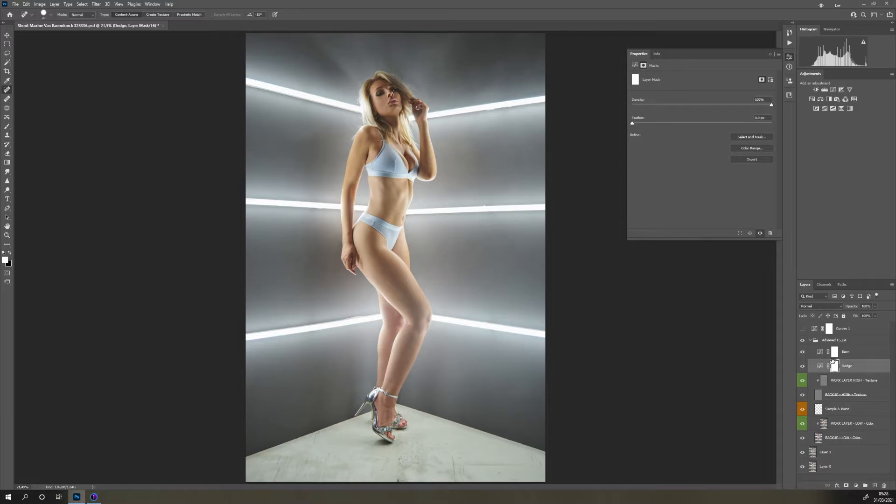
left_click(836, 354)
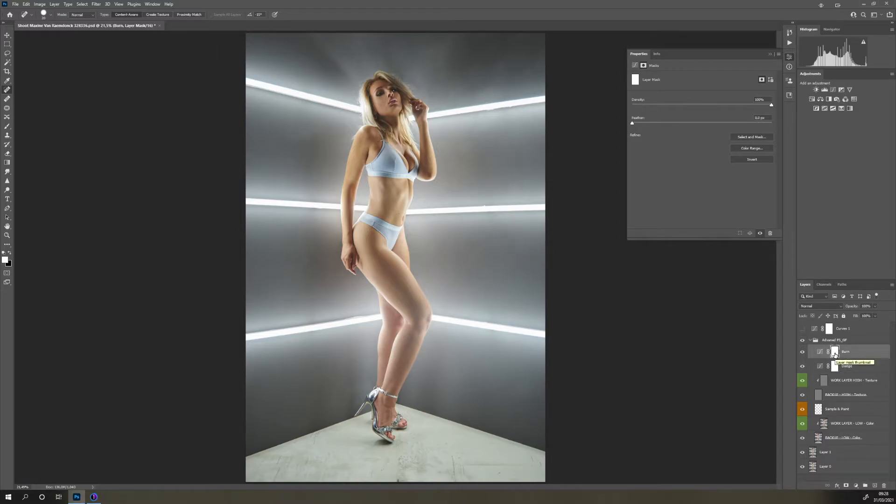
key("ctrl+i")
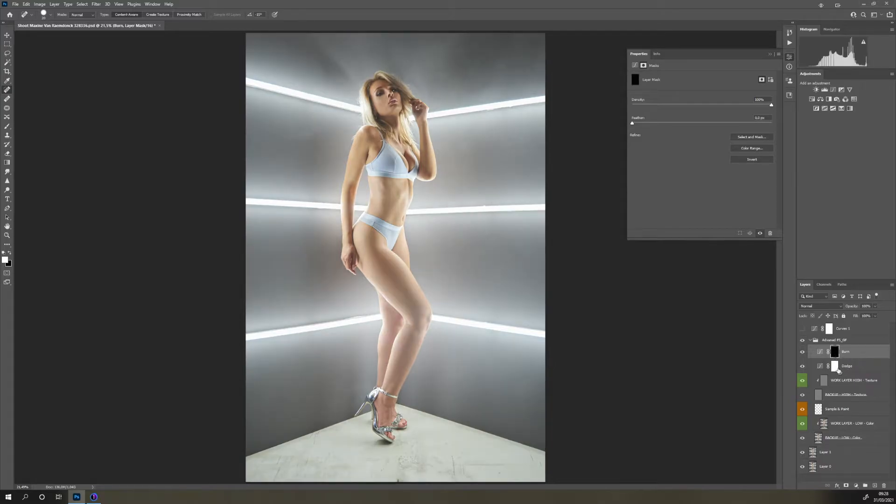
left_click(834, 368)
key("ctrl+i")
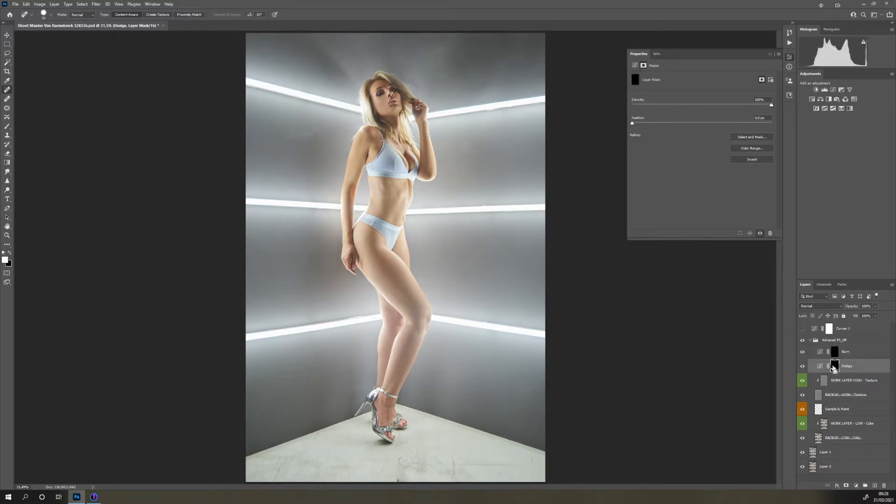
left_click(770, 55)
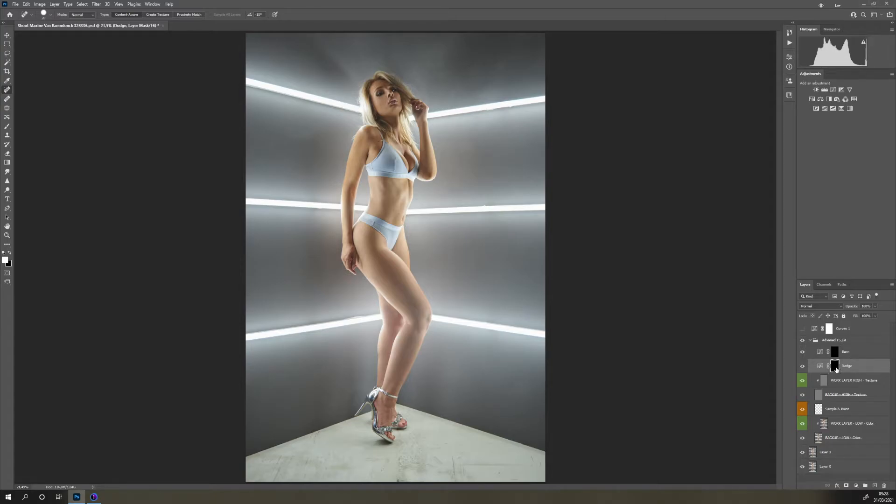
- Group the Dodge and Burn layers as DB and move the group above the frequency separation group, collapsing the latter
left_click_drag(838, 368, 850, 351)
left_click_drag(488, 237, 537, 239)
left_click_drag(349, 266, 419, 395)
left_click_drag(383, 254, 444, 265)
scroll(433, 245, "up", 5)
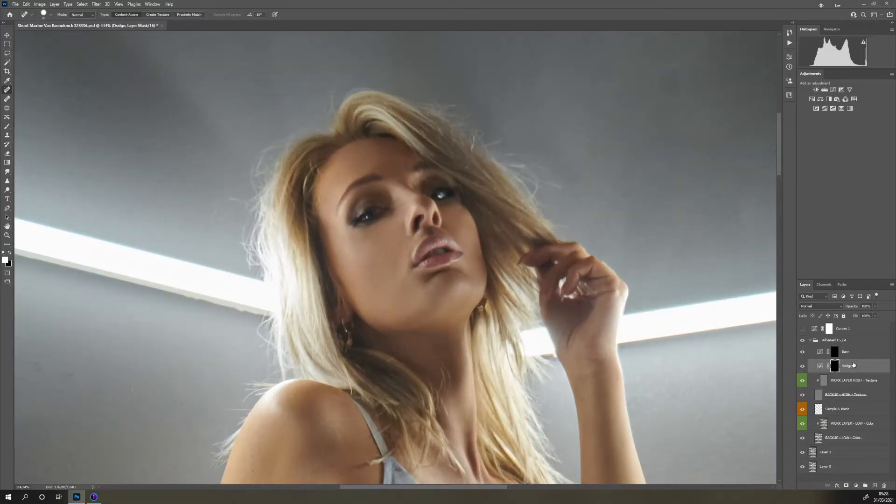
left_click(849, 353, "shift")
key("ctrl+g")
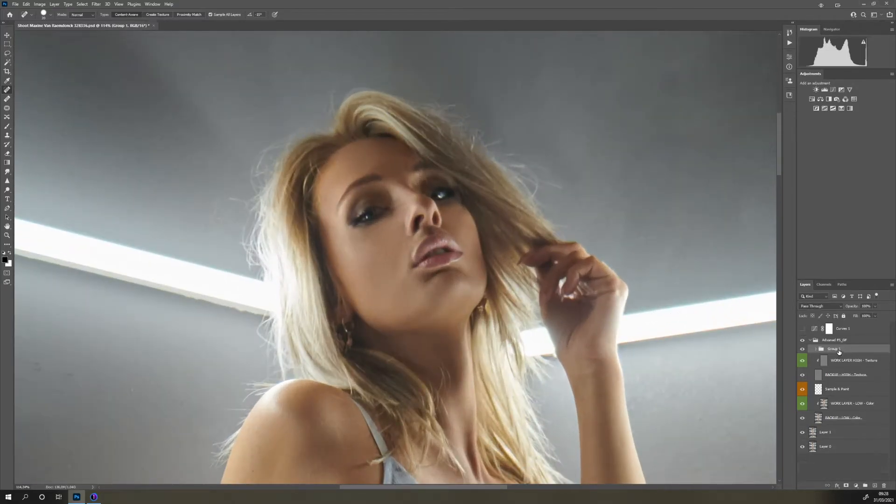
left_click_drag(830, 352, 822, 340)
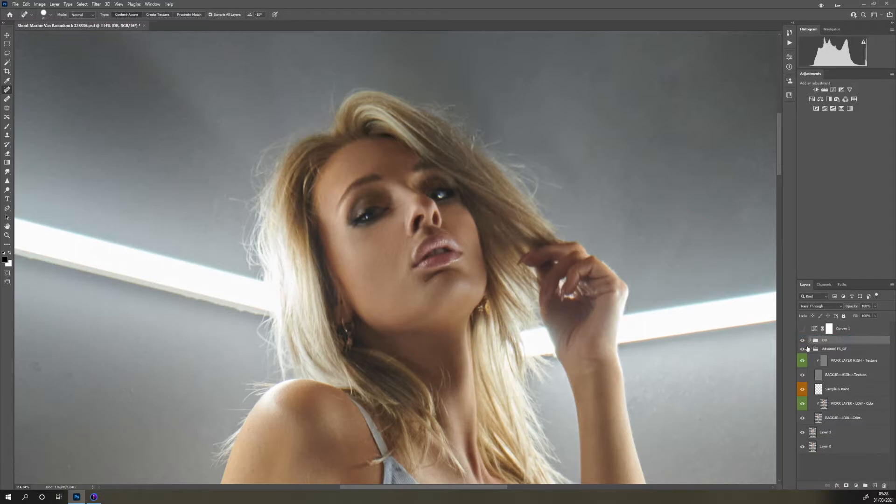
left_click(810, 349)
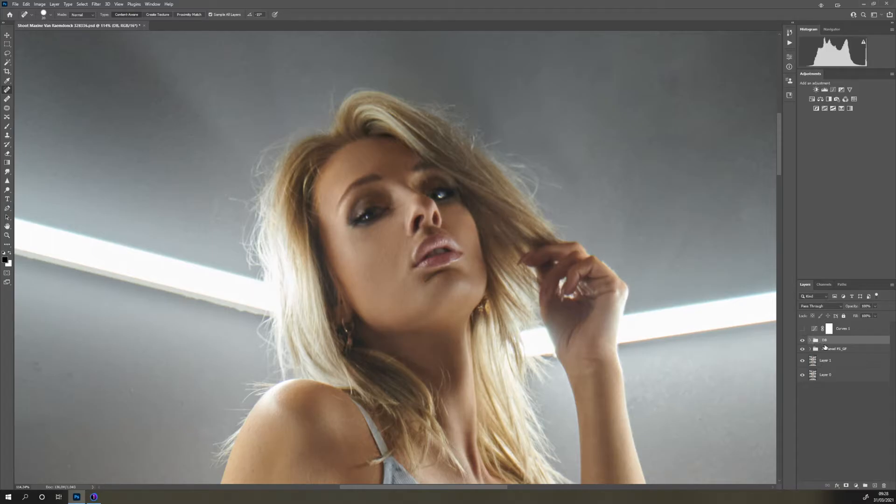
left_click(811, 341)
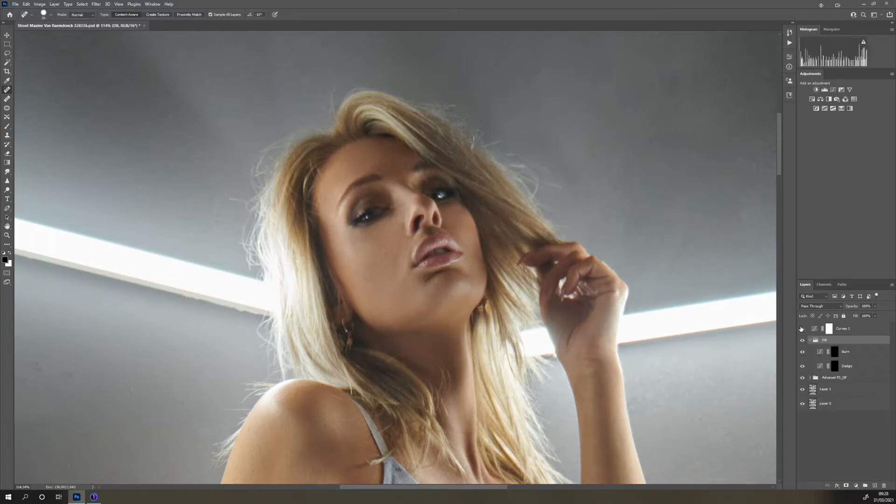
- Add a Black & White adjustment layer at the top of the stack and lower its Reds and Yellows to darken the skin
left_click(802, 329)
left_click(802, 328)
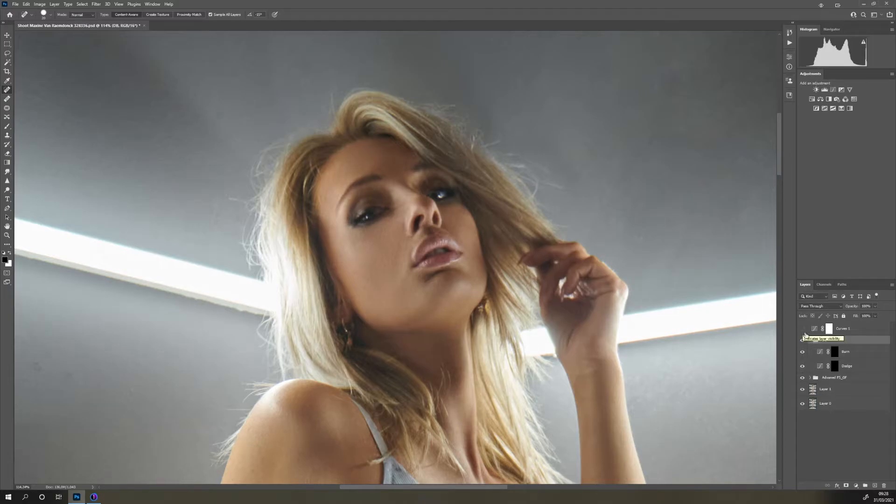
left_click(856, 480)
left_click(856, 485)
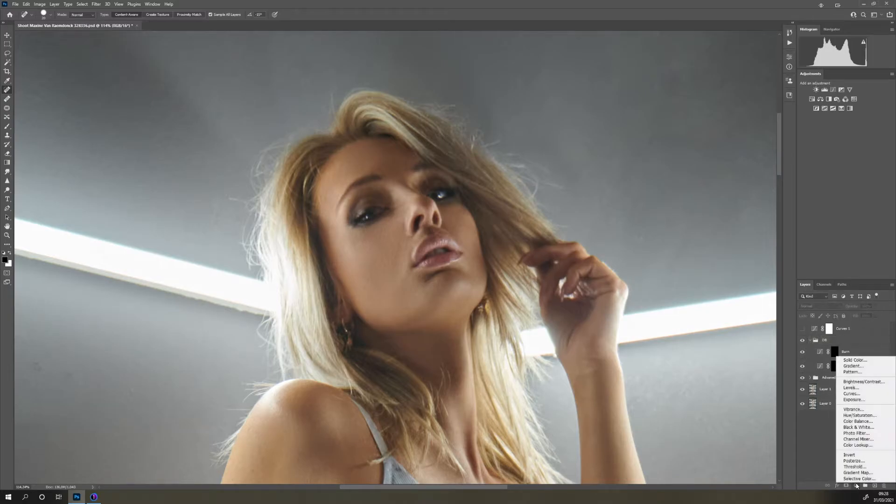
left_click(854, 428)
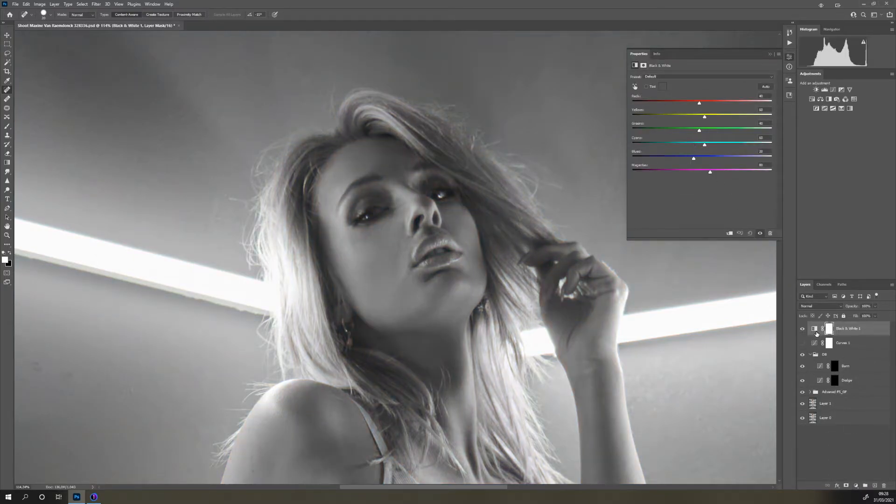
scroll(471, 259, "down", 5)
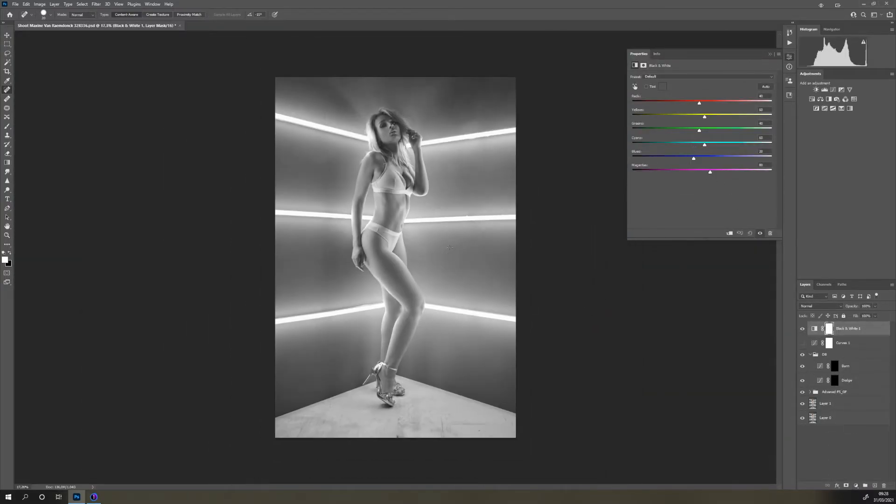
scroll(450, 247, "up", 5)
left_click_drag(294, 224, 374, 406)
scroll(420, 268, "up", 3)
mouse_move(701, 107)
left_mouse_down()
mouse_move(660, 108)
mouse_move(690, 117)
left_mouse_up()
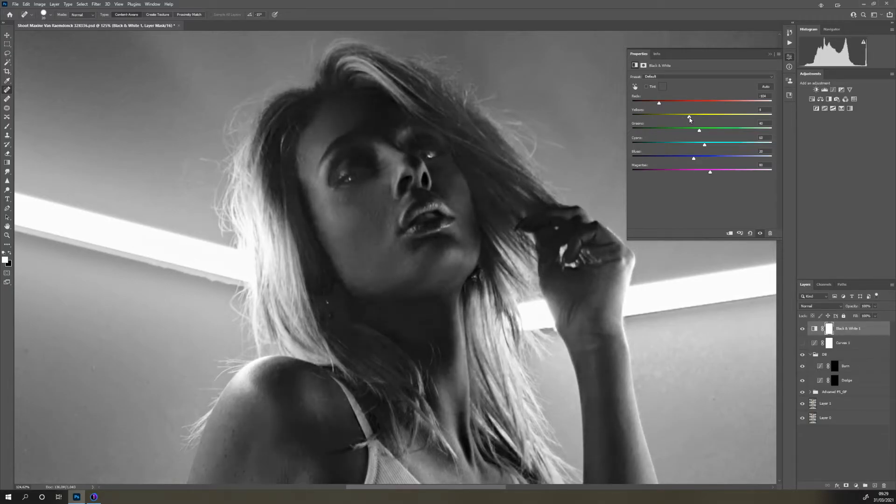
- Target the Dodge layer mask and set up a small white Brush with a very low flow for the face
left_click(835, 367)
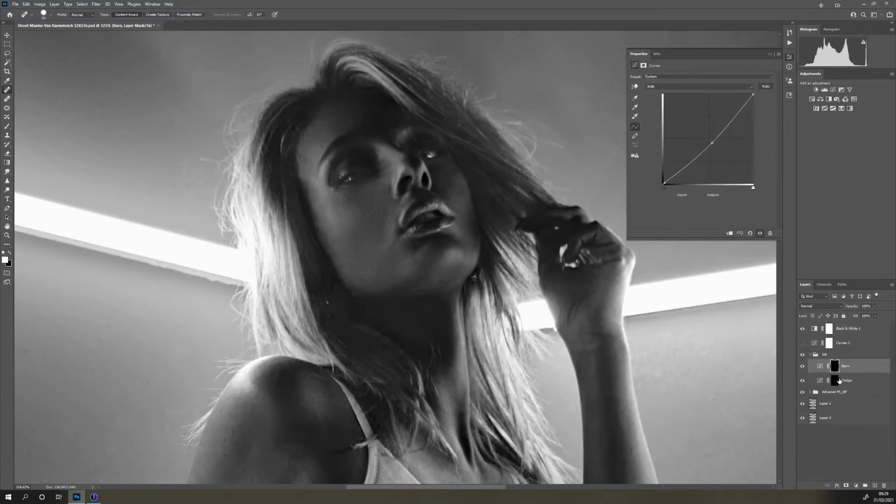
left_click(835, 380)
key("b")
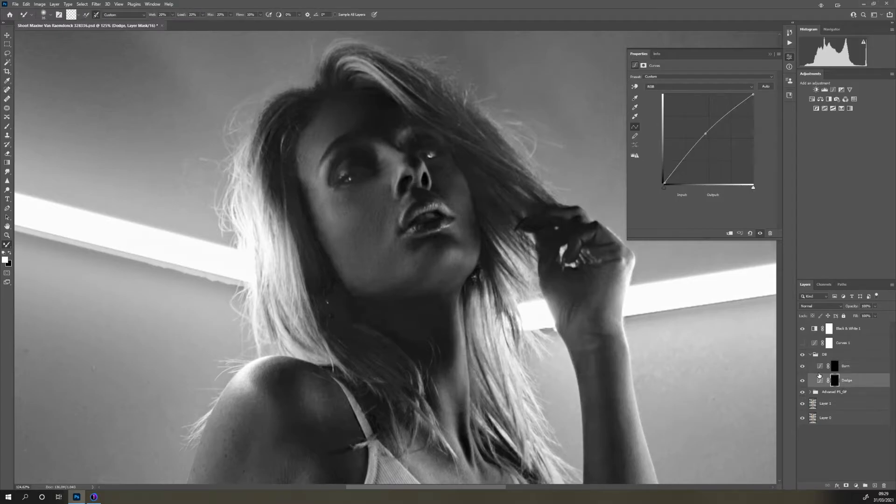
left_click(7, 127)
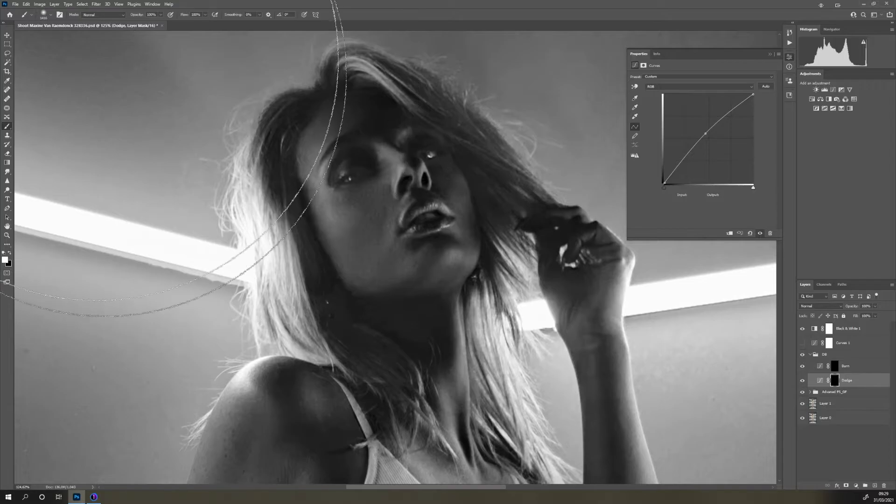
left_click_drag(185, 16, 70, 11)
key("bracketleft")
key("bracketleft")
key("bracketleft")
key("bracketleft")
key("bracketleft")
key("bracketleft")
key("bracketleft")
key("bracketleft")
key("bracketleft")
key("bracketleft")
key("bracketleft")
key("bracketleft")
key("bracketleft")
key("bracketleft")
key("bracketleft")
key("bracketleft")
key("bracketleft")
key("bracketleft")
key("bracketleft")
key("bracketleft")
key("bracketleft")
key("bracketleft")
key("bracketleft")
key("bracketleft")
key("bracketleft")
key("bracketleft")
key("bracketleft")
key("bracketleft")
scroll(394, 207, "up", 2, "alt")
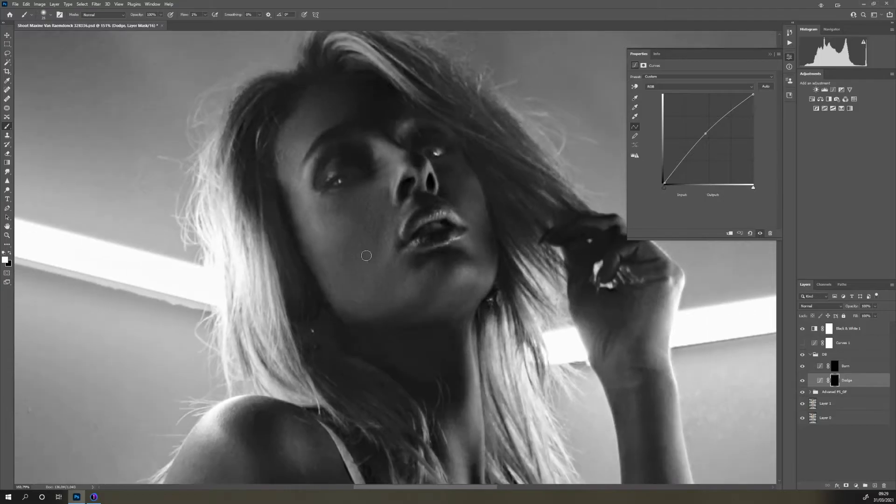
- Dodge the small dark spots on the cheek and around the eye and mouth, using a smaller brush on the Dodge layer mask
scroll(366, 256, "down", 2, "alt")
key("bracketleft")
key("bracketleft")
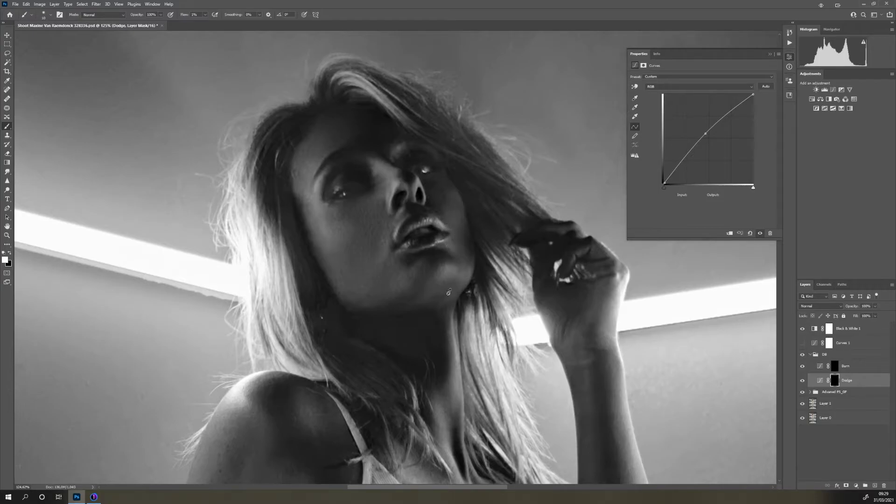
scroll(366, 184, "up", 3)
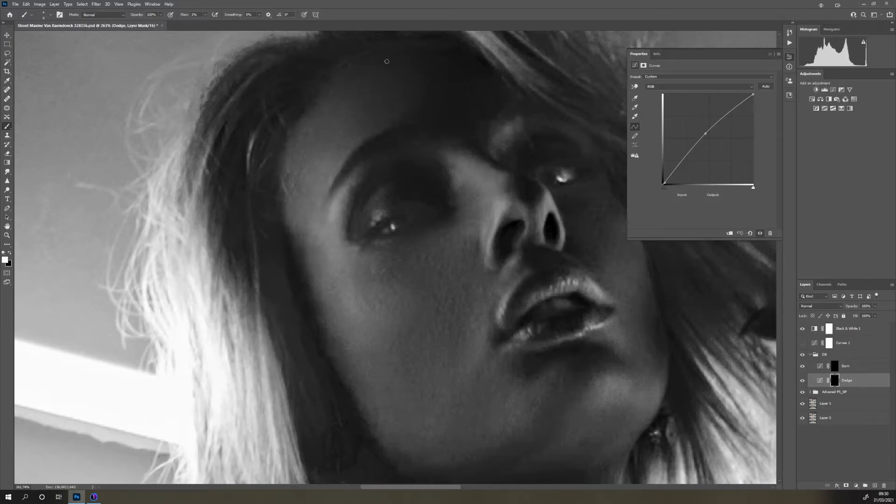
scroll(469, 188, "down", 7)
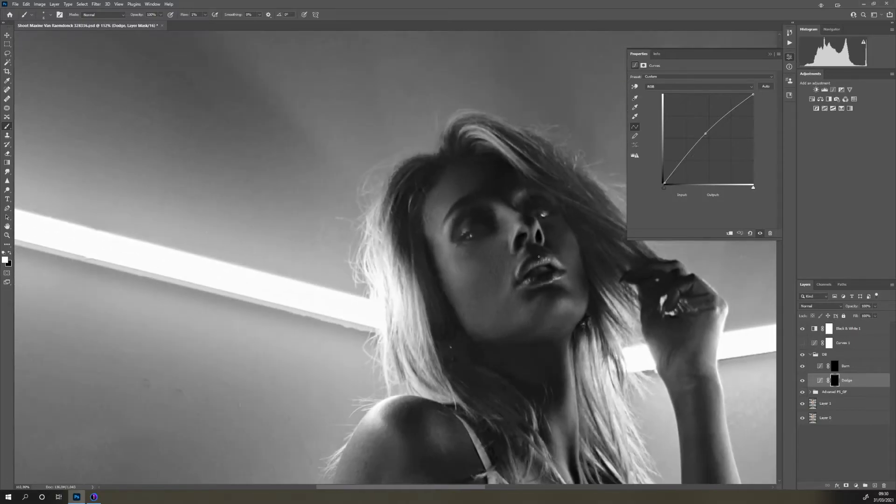
scroll(470, 188, "up", 4)
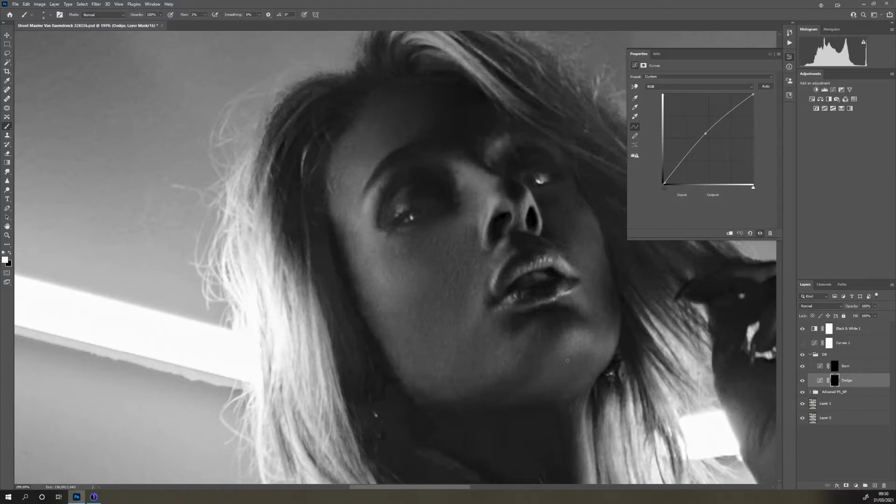
scroll(568, 361, "down", 5)
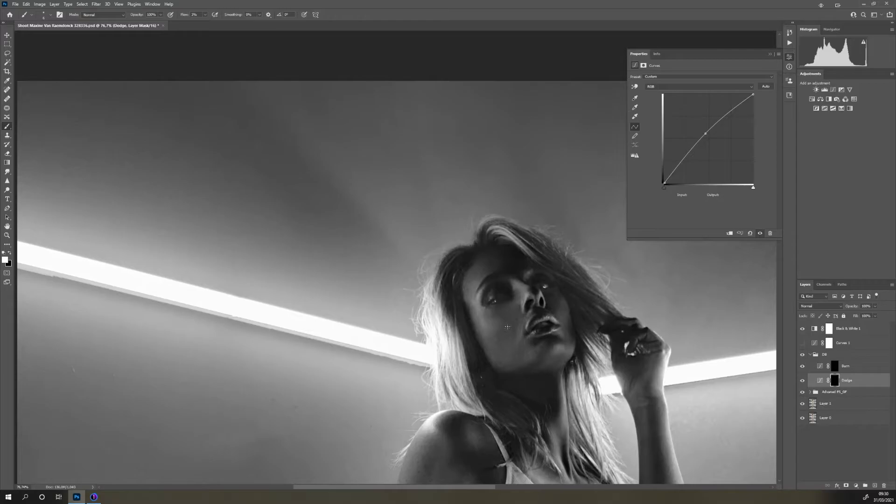
scroll(507, 327, "up", 4)
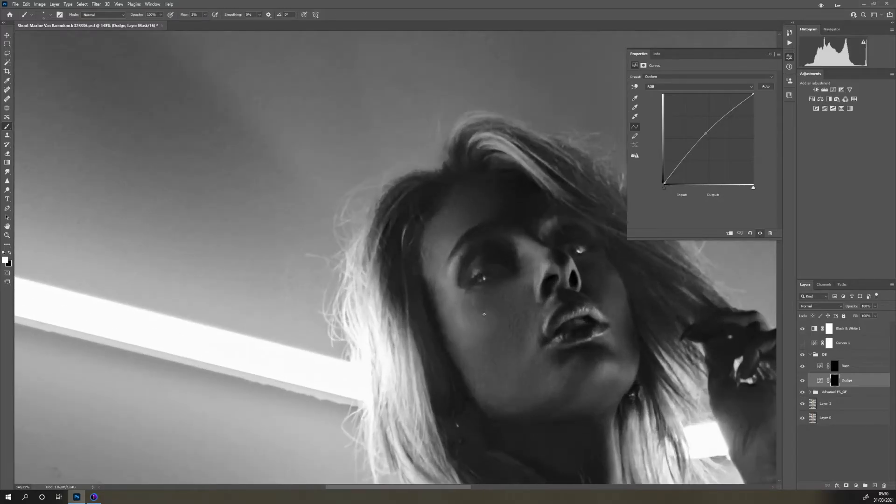
right_click(491, 310)
scroll(504, 323, "up", 5)
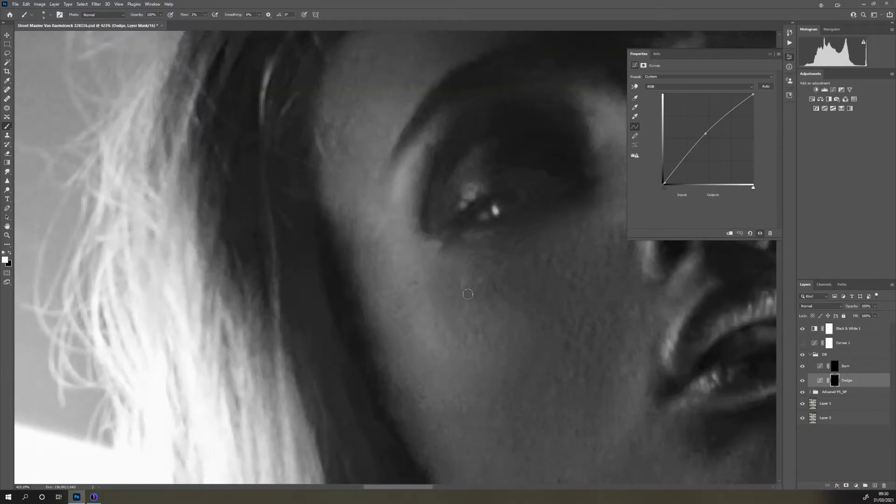
- Target the Burn layer mask and darken the bright patches on the thigh and lower leg with a larger brush
key("alt+bracketright")
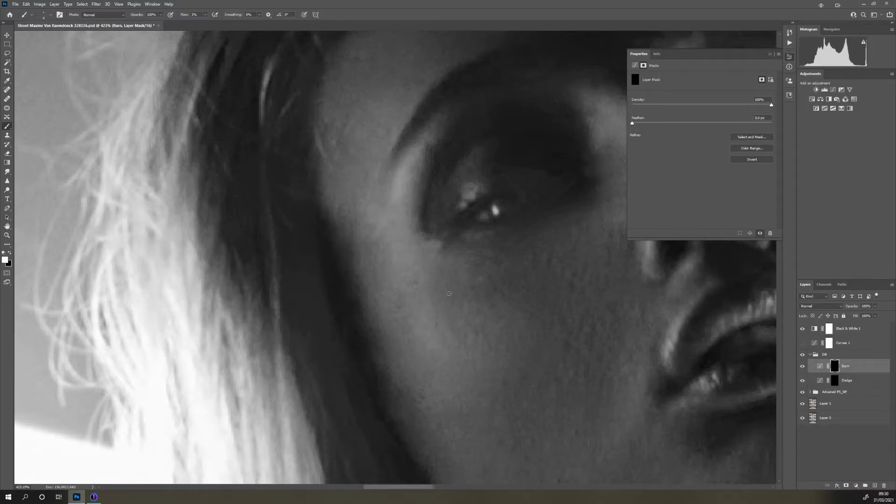
scroll(449, 294, "down", 10)
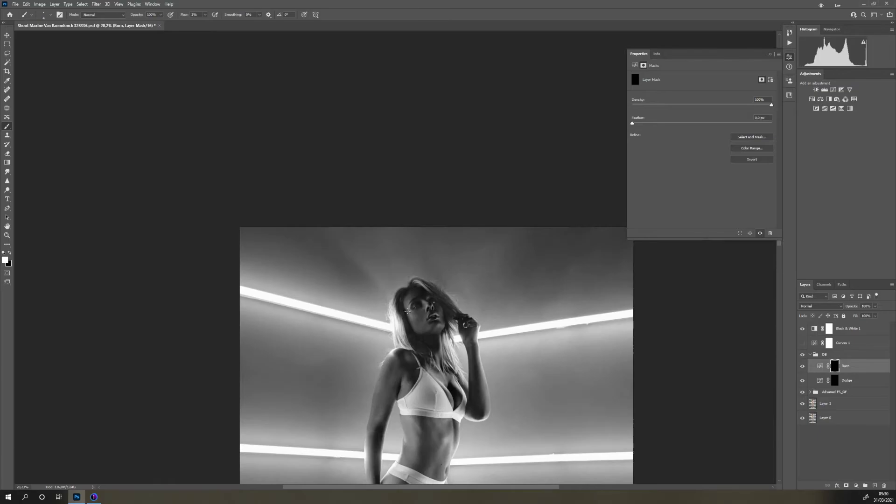
scroll(409, 316, "up", 2)
scroll(401, 297, "down", 1)
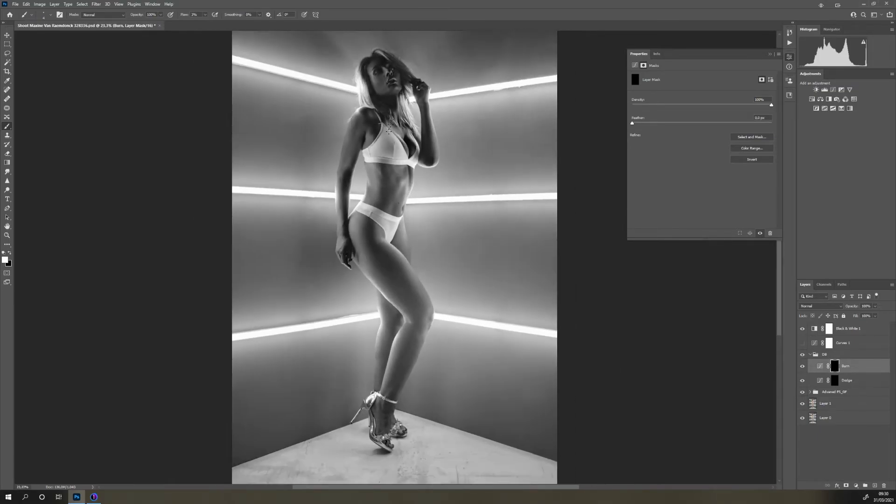
scroll(576, 282, "up", 2)
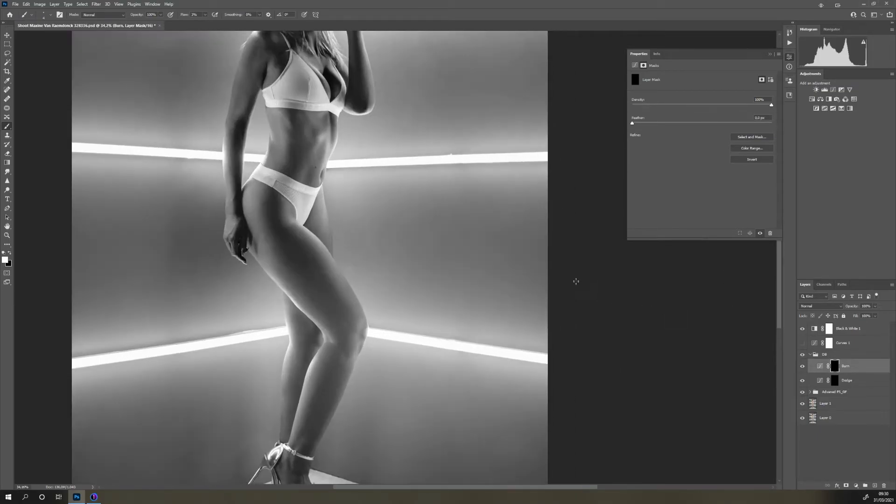
scroll(590, 290, "down", 1)
right_click(374, 278, "alt")
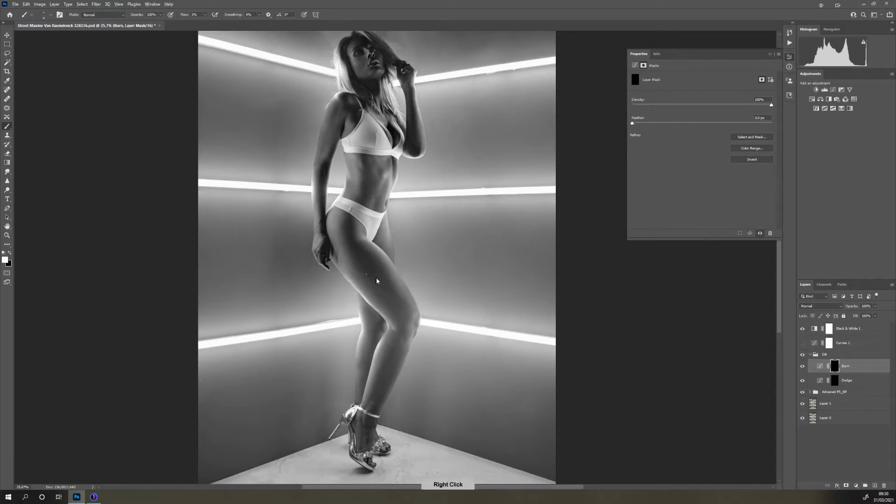
mouse_move(360, 251)
left_mouse_down()
mouse_move(402, 311)
mouse_move(374, 276)
left_mouse_up()
mouse_move(404, 358)
left_mouse_down()
mouse_move(396, 347)
mouse_move(374, 416)
left_mouse_up()
- Target the Dodge layer mask and brighten the dark areas of the shins, knee and thigh with soft strokes
key("bracketleft")
key("bracketleft")
key("bracketleft")
left_click(841, 381)
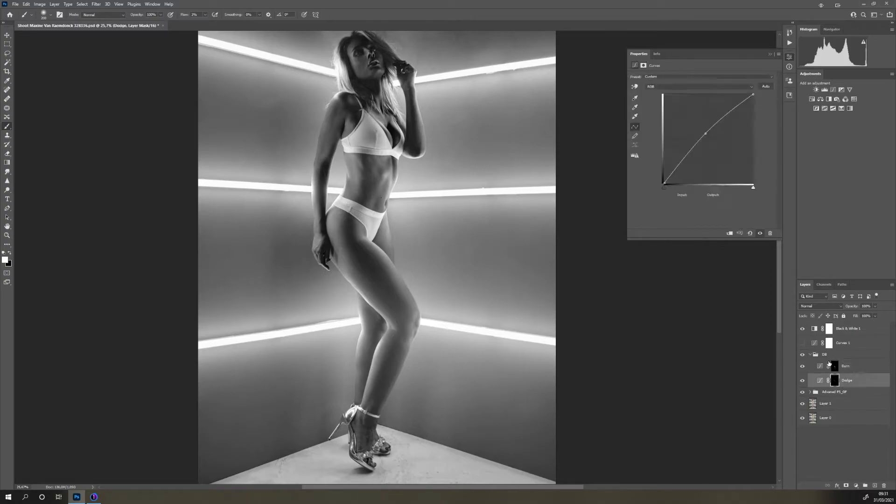
right_click(372, 369, "alt")
left_click_drag(373, 368, 367, 397)
left_click_drag(391, 331, 374, 377)
left_click_drag(364, 346, 360, 373)
left_click_drag(352, 279, 372, 303)
- Dodge the uneven areas of the hip, stomach, both arms and face, resizing the brush for each area
right_click(337, 252, "alt")
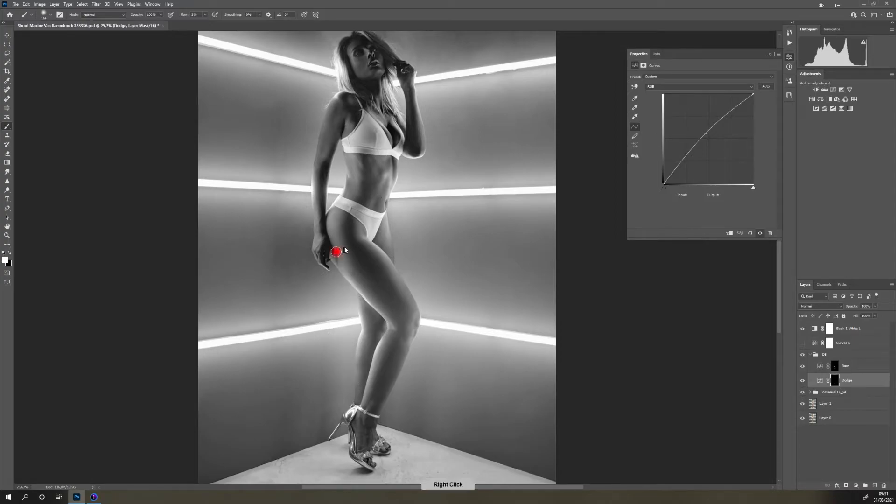
right_click(337, 234, "alt")
mouse_move(359, 188)
left_mouse_down()
mouse_move(352, 162)
mouse_move(357, 172)
mouse_move(387, 170)
mouse_move(381, 178)
mouse_move(379, 159)
mouse_move(386, 178)
mouse_move(358, 159)
mouse_move(363, 184)
mouse_move(382, 205)
mouse_move(373, 205)
mouse_move(385, 186)
left_mouse_up()
right_click(387, 178, "alt")
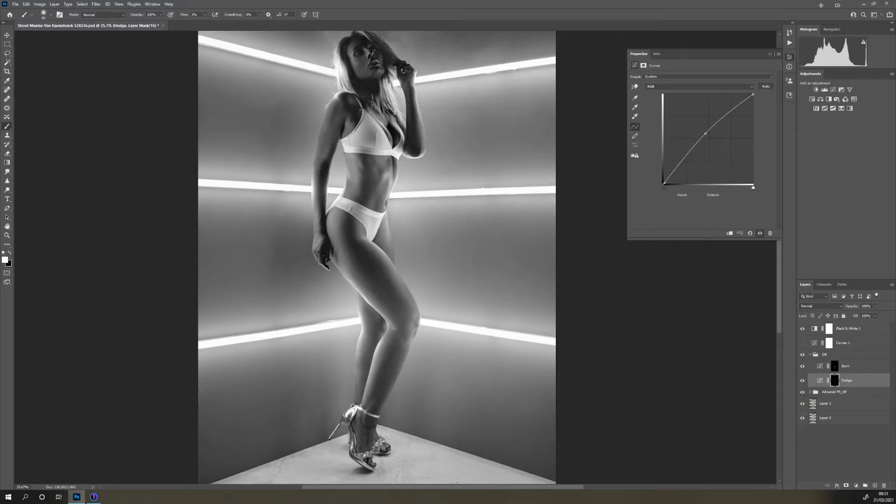
mouse_move(418, 110)
left_mouse_down()
mouse_move(425, 148)
mouse_move(415, 137)
left_mouse_up()
mouse_move(330, 116)
left_mouse_down()
mouse_move(317, 220)
mouse_move(329, 112)
left_mouse_up()
mouse_move(358, 51)
left_mouse_down()
mouse_move(355, 60)
mouse_move(369, 57)
left_mouse_up()
- Target the Burn layer mask and darken the uneven highlights around the eyes, nose and cheek with a small brush
scroll(387, 97, "up", 5)
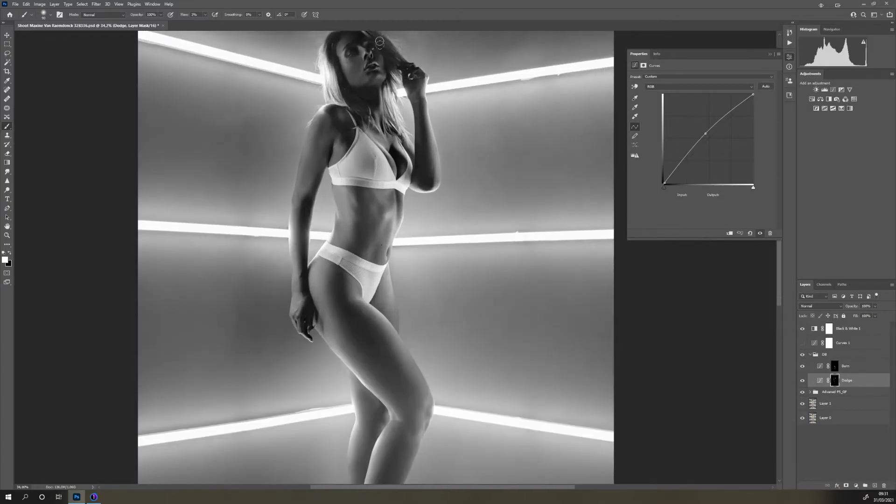
key("bracketleft")
key("bracketleft")
key("bracketleft")
key("bracketleft")
key("bracketleft")
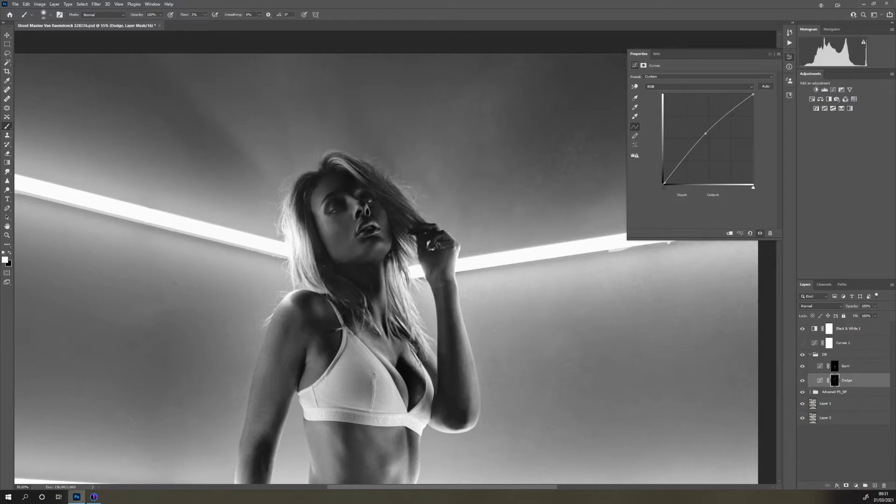
key("bracketleft")
left_click(836, 366)
right_click(349, 210, "alt")
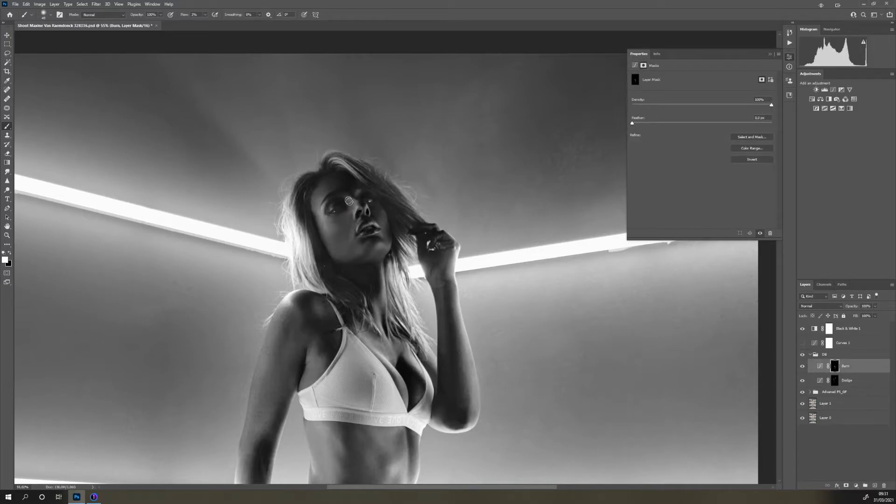
right_click(338, 243, "alt")
right_click(332, 245, "alt")
- Hide the Black & White check layer and compare the colour photo with and without the DB group
left_click(802, 329)
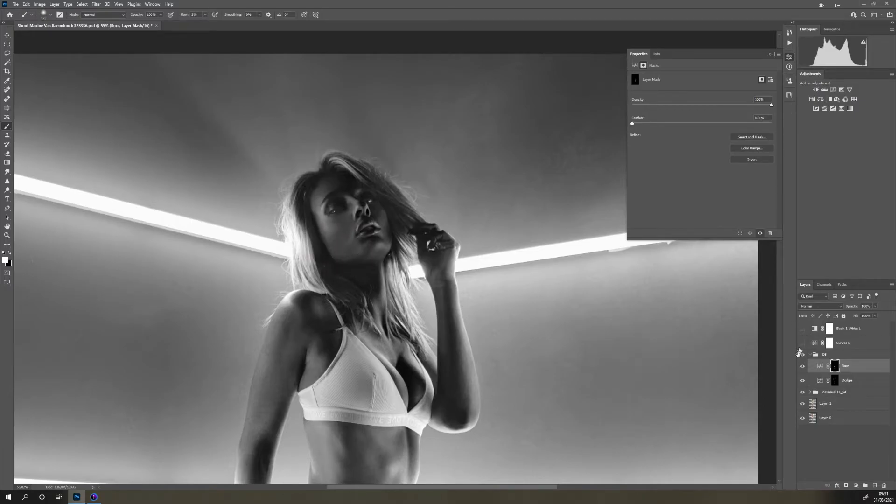
left_click(803, 355)
left_click(802, 355)
left_click(802, 355)
left_click(803, 355)
left_click(802, 355)
left_click(803, 356)
left_click(803, 355)
left_click(802, 355)
key("ctrl+0")
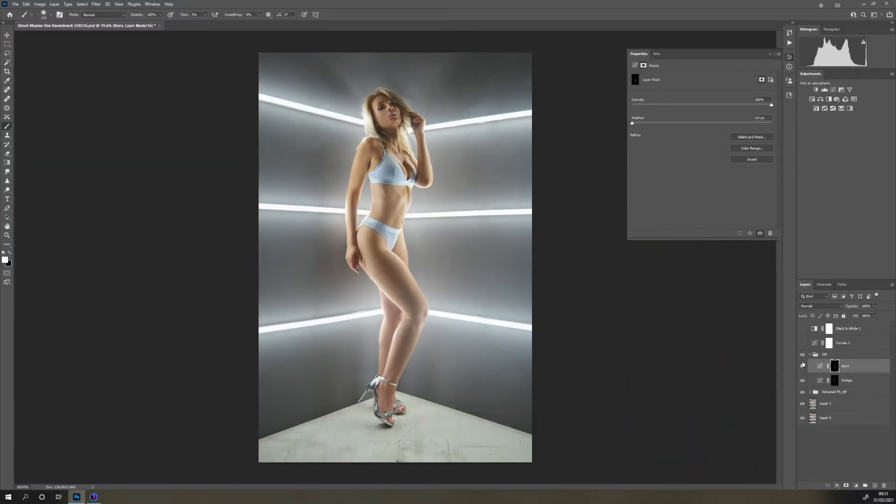
left_click(803, 357)
scroll(409, 192, "up", 2)
scroll(411, 186, "down", 4)
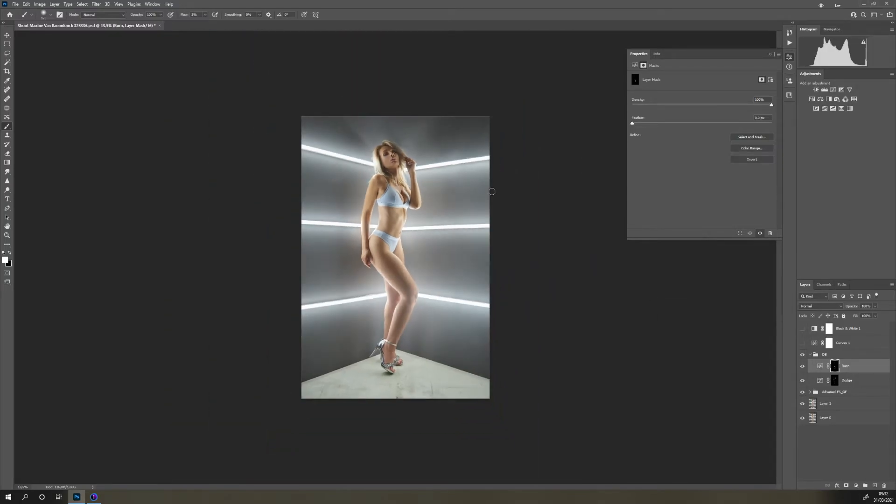
- Add a Curves adjustment layer above Burn and raise its curve with the on-image adjustment tool, sampling beside the middle light strip
left_click(769, 54)
left_click(857, 486)
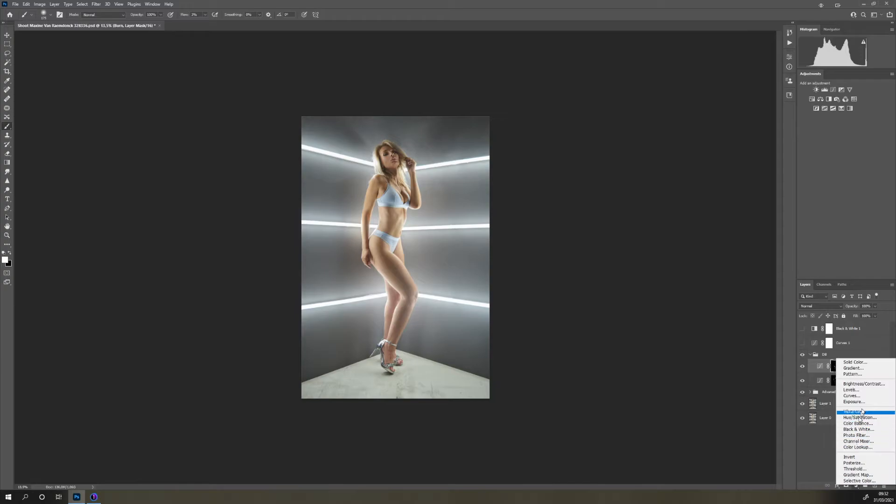
left_click(863, 404)
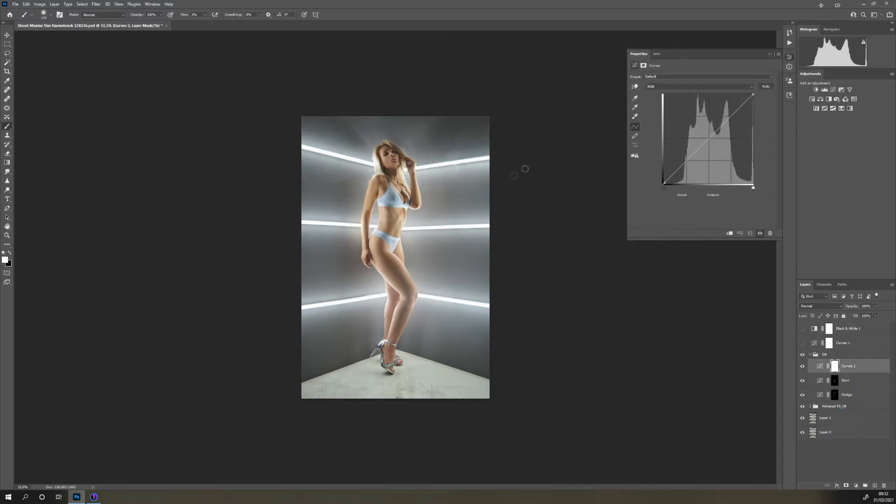
left_click(635, 87)
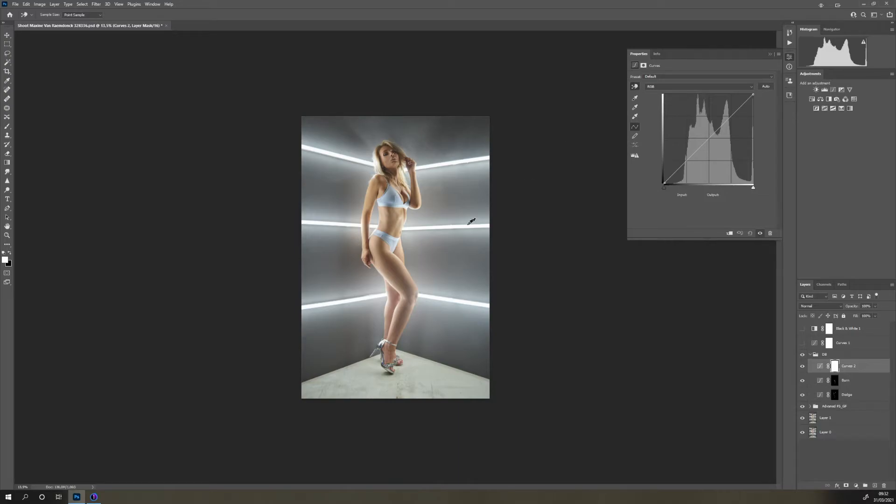
left_click_drag(471, 221, 472, 197)
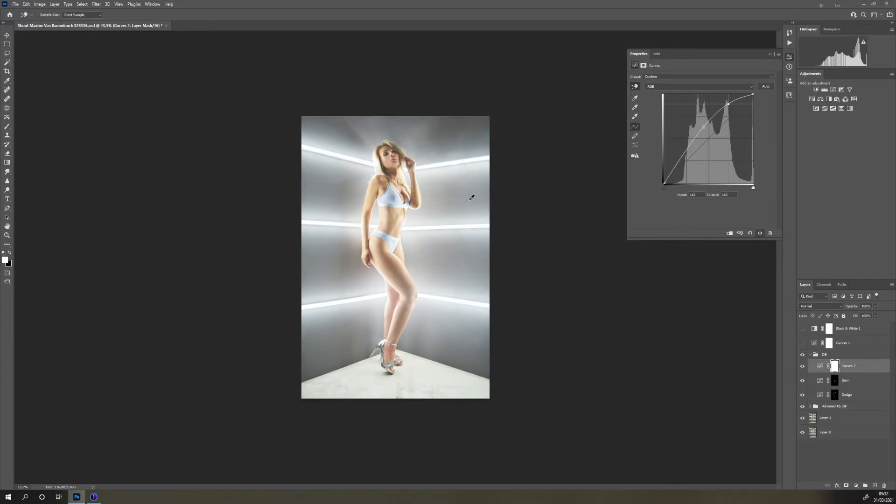
- Invert the new Curves mask to black and, with the canvas rotated, paint a glow along the wall light strips with a large white brush
key("ctrl+i")
key("r")
left_click_drag(524, 220, 422, 128)
right_click(397, 226)
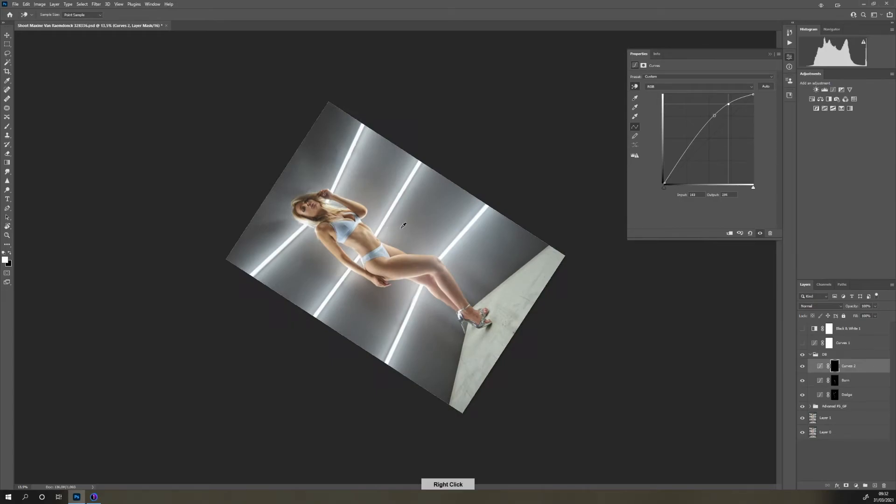
key("b")
right_click(406, 224, "alt")
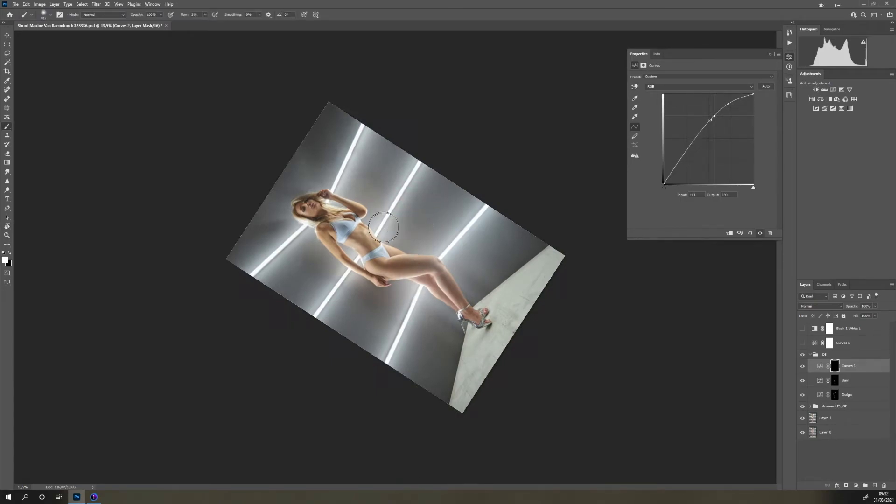
mouse_move(352, 161)
left_mouse_down()
mouse_move(343, 177)
mouse_move(336, 159)
mouse_move(359, 136)
mouse_move(348, 131)
left_mouse_up()
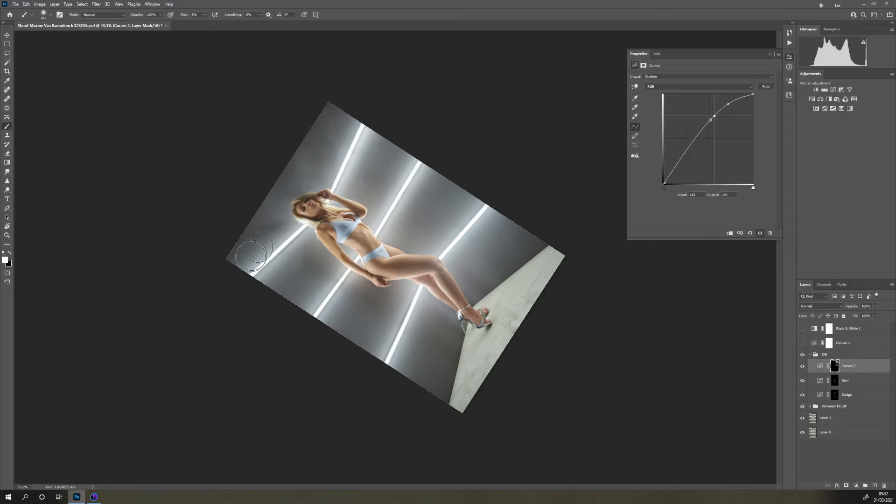
mouse_move(329, 299)
left_mouse_down()
mouse_move(343, 274)
mouse_move(386, 348)
mouse_move(426, 290)
mouse_move(388, 360)
mouse_move(416, 295)
mouse_move(379, 417)
mouse_move(492, 211)
mouse_move(468, 233)
mouse_move(442, 217)
mouse_move(397, 215)
mouse_move(427, 171)
mouse_move(399, 226)
mouse_move(404, 173)
mouse_move(346, 178)
mouse_move(374, 117)
mouse_move(357, 123)
mouse_move(261, 280)
mouse_move(332, 294)
mouse_move(314, 323)
mouse_move(341, 282)
mouse_move(403, 336)
left_mouse_up()
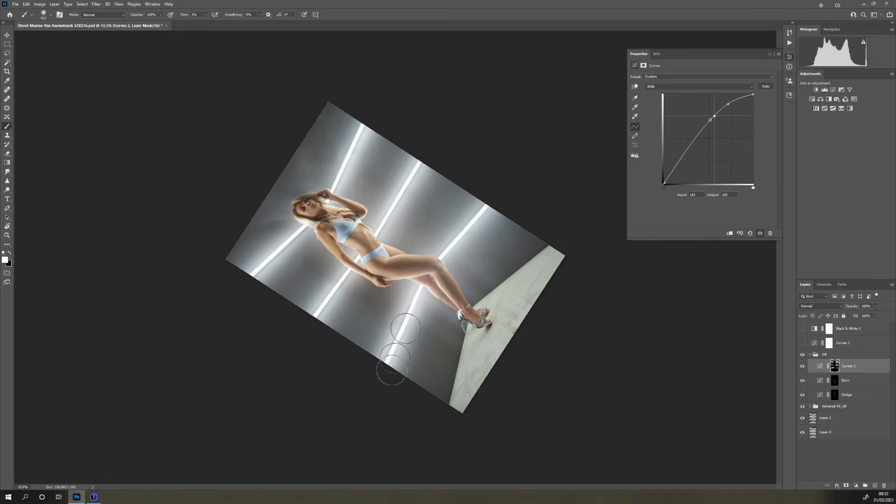
key("Escape")
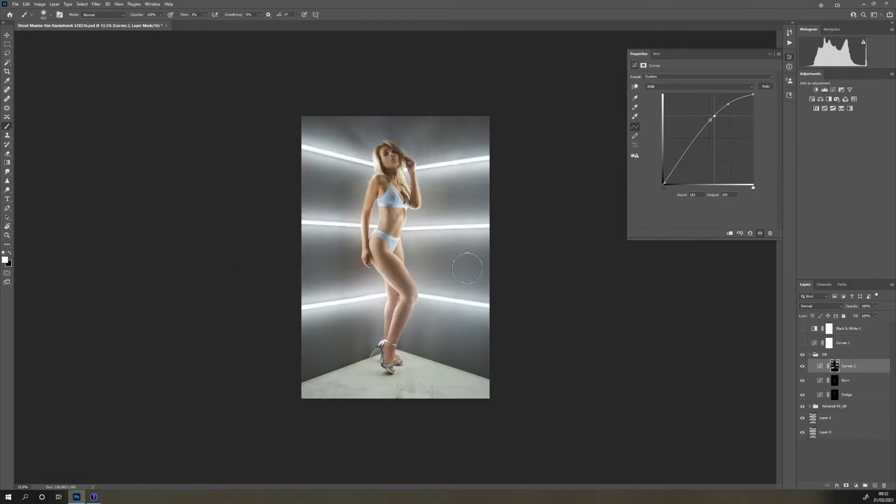
- Examine the brightened light strips and the retouched body and face at several magnifications
scroll(468, 268, "down", 2)
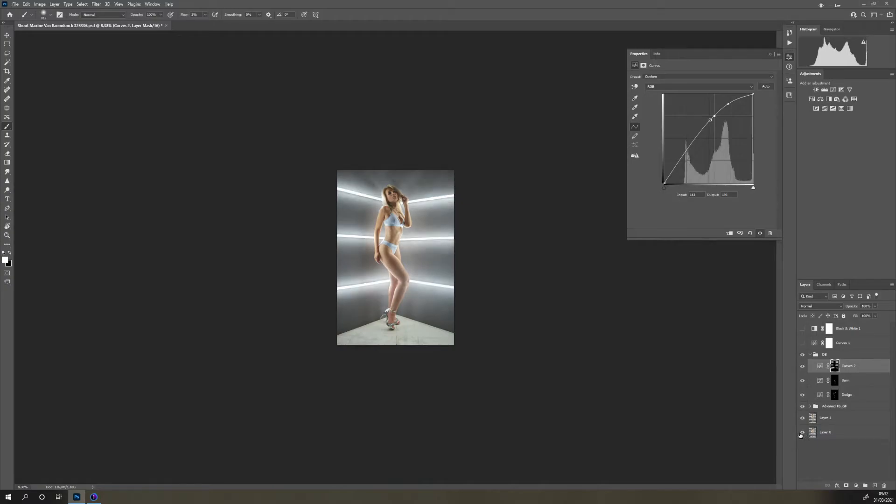
scroll(443, 248, "up", 3)
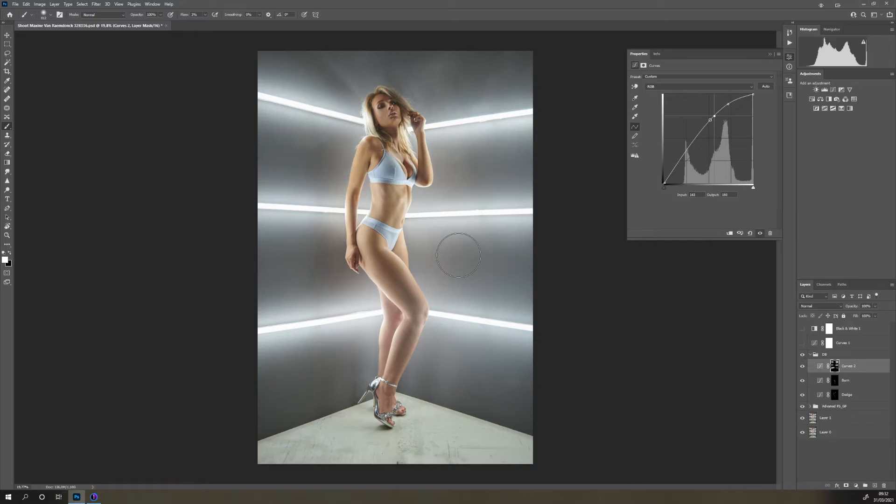
scroll(443, 243, "up", 4)
scroll(451, 283, "down", 2)
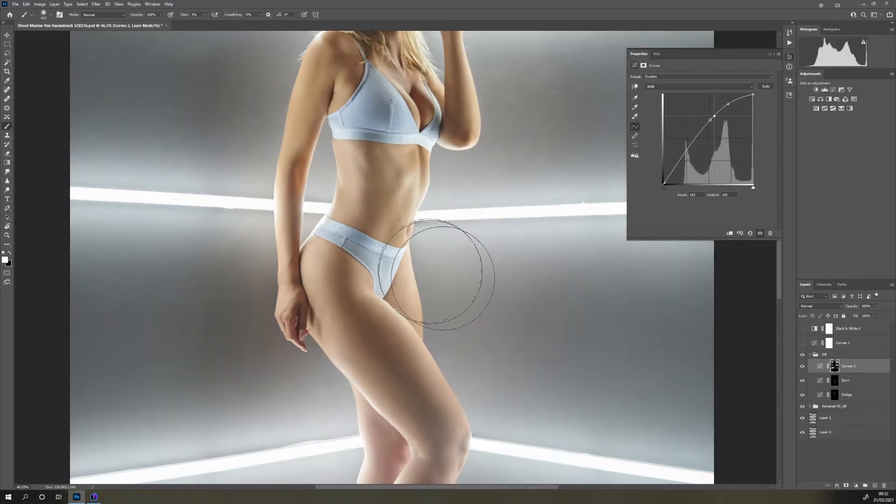
left_click_drag(366, 180, 382, 350)
mouse_move(403, 225)
left_mouse_down()
mouse_move(405, 373)
mouse_move(420, 269)
left_mouse_up()
scroll(420, 376, "up", 4)
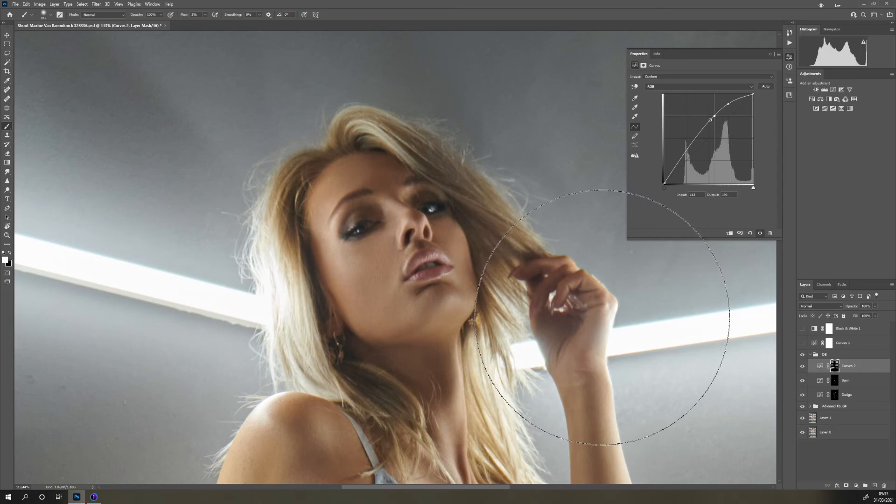
left_click(770, 54)
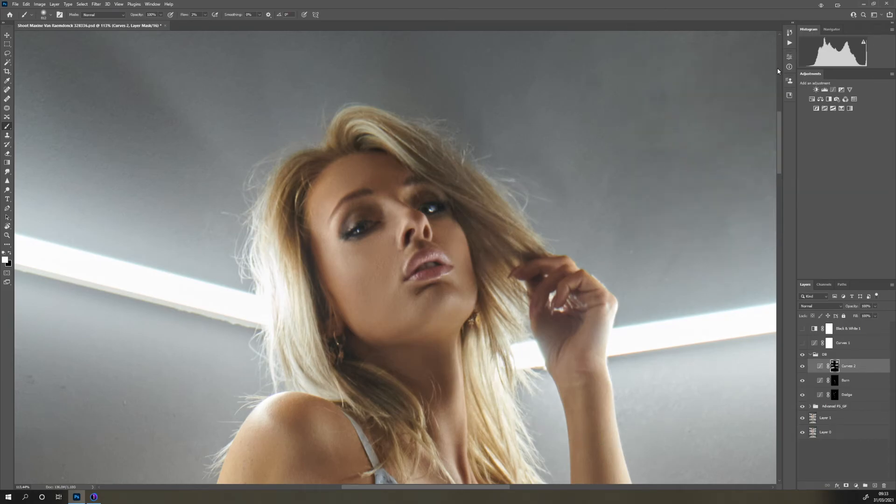
- Add an empty layer above Curves 2 in the DB group, name it contour and set its blend mode to Soft Light
left_click(857, 487)
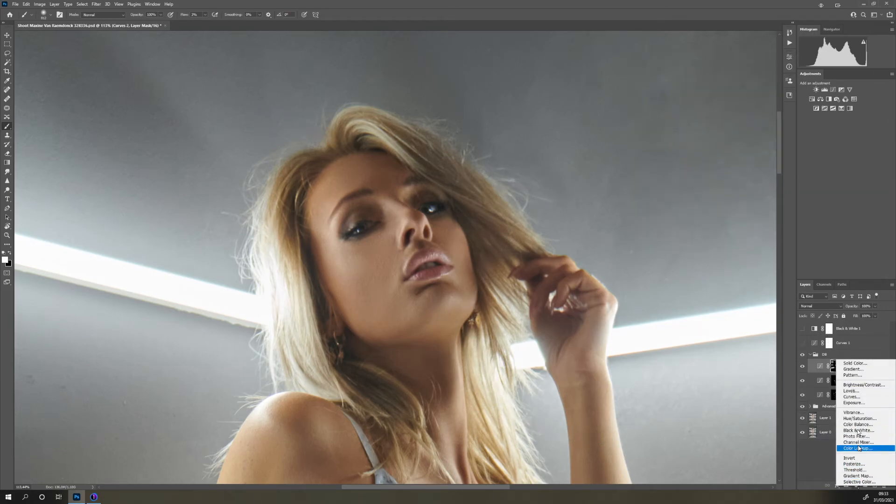
left_click(822, 470)
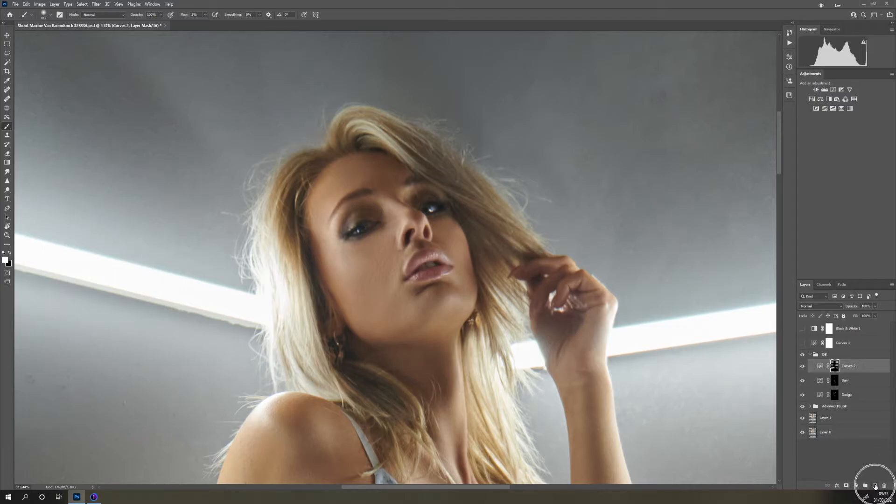
left_click(876, 486)
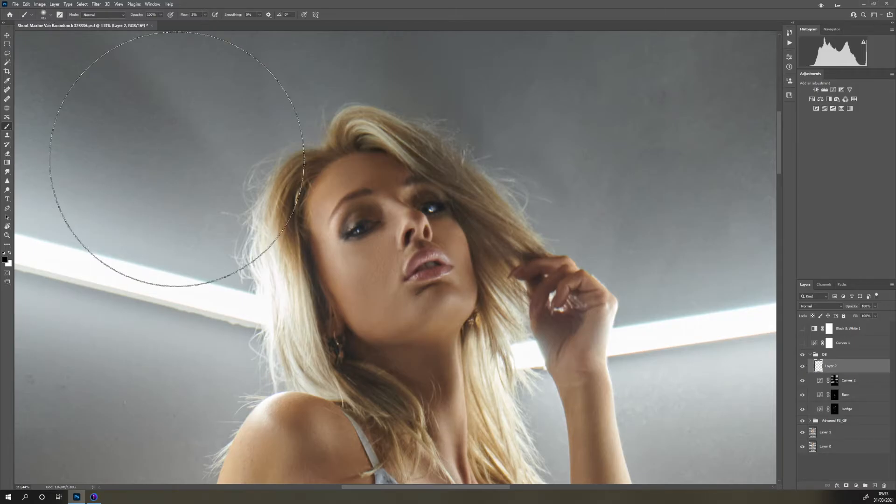
double_click(833, 367)
type("cd")
type("ntour")
key("Return")
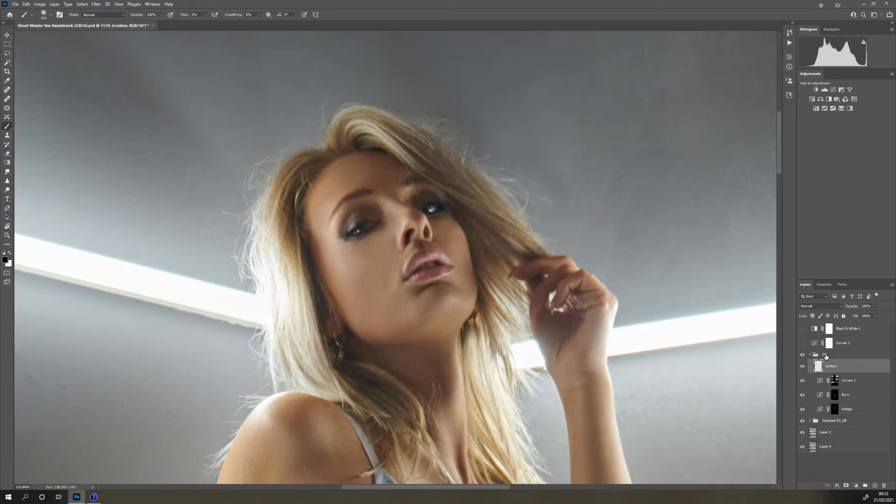
left_click(825, 304)
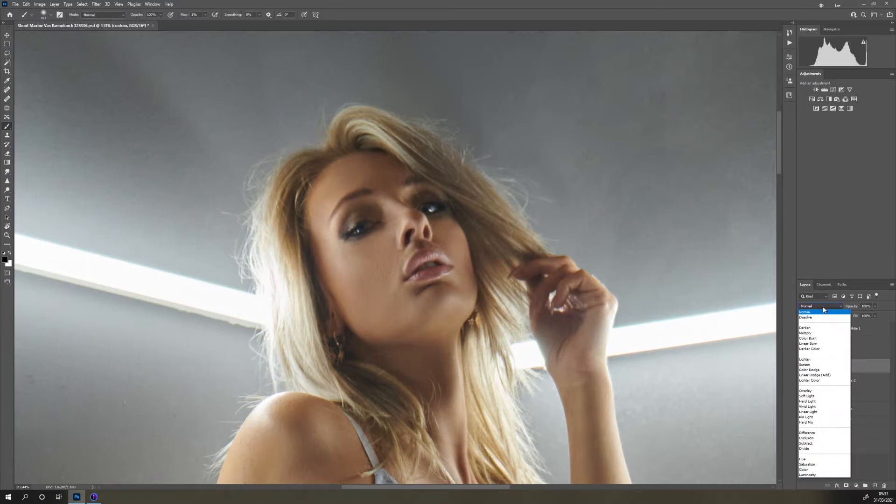
left_click(811, 396)
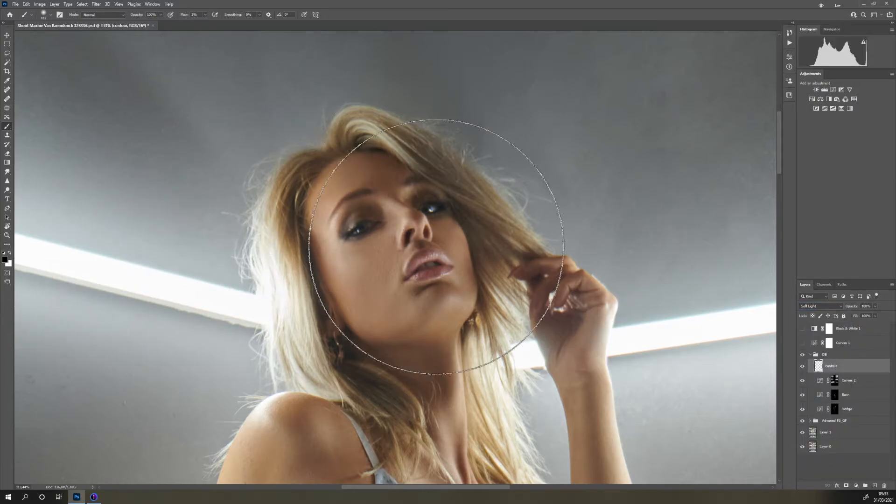
- Paint black shadows over the eyelids and white highlights on the forehead of the contour layer with a small soft brush
right_click(435, 239, "alt")
right_click(431, 263, "alt")
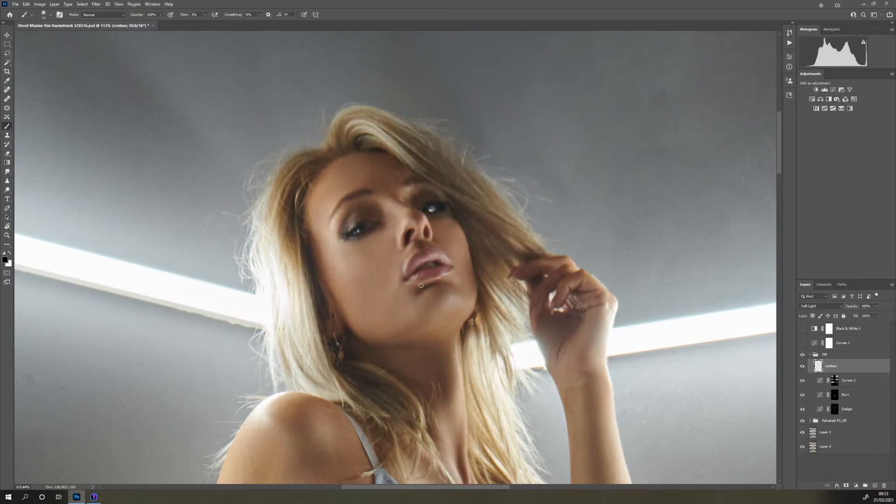
key("x")
right_click(415, 266, "alt")
right_click(339, 211)
mouse_move(367, 211)
left_mouse_down()
mouse_move(344, 233)
mouse_move(367, 210)
mouse_move(375, 219)
mouse_move(365, 236)
left_mouse_up()
left_click_drag(423, 201, 417, 204)
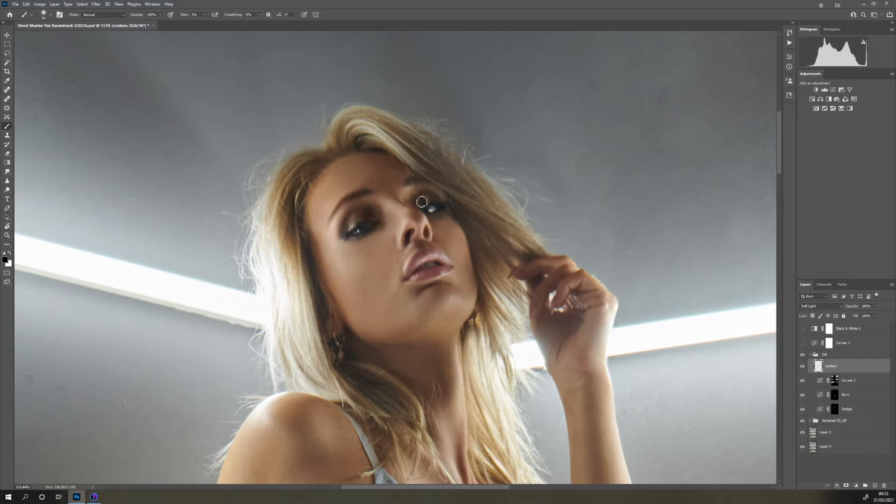
key("x")
left_click_drag(426, 174, 395, 140)
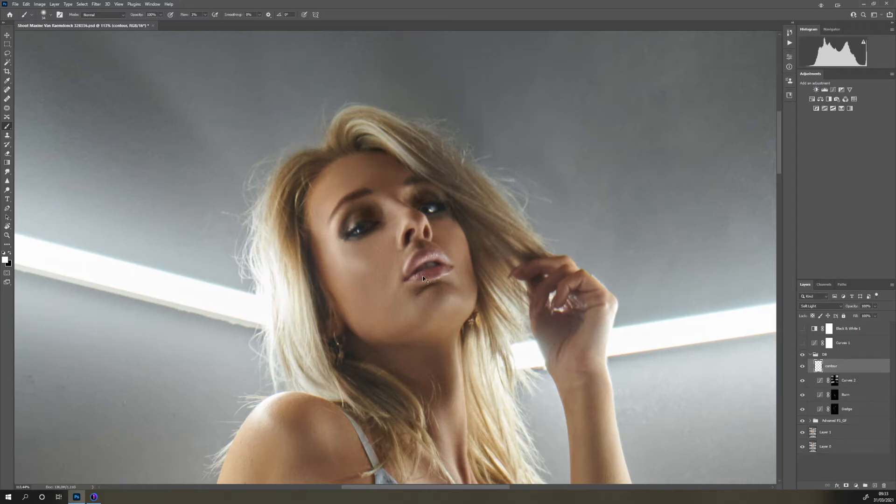
- Compare the whole photo with and without the contour layer
key("ctrl+minus")
key("ctrl+minus")
key("ctrl+minus")
key("ctrl+minus")
key("ctrl+minus")
key("ctrl+minus")
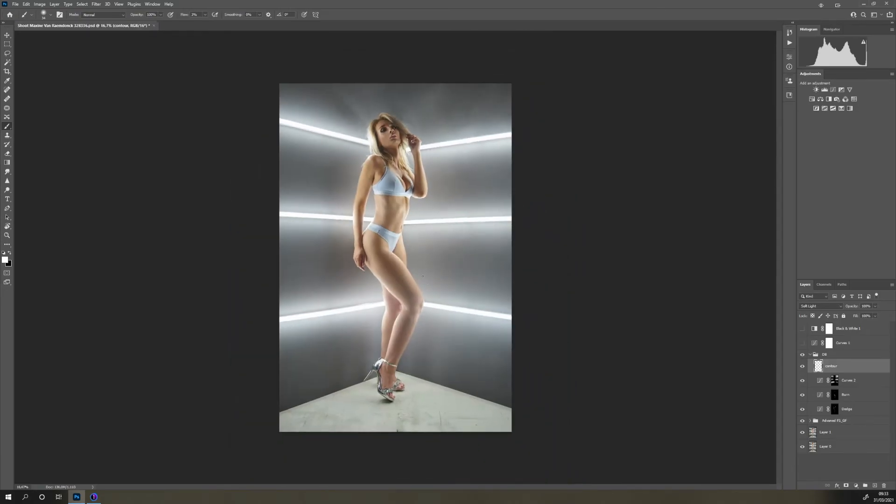
right_click(391, 150, "alt")
right_click(385, 150, "alt")
left_click(803, 370)
left_click(803, 367)
left_click(803, 368)
left_click(803, 369)
- Paint light and shadow contours on the model's body with a resized brush, swapping between black and white
right_click(401, 218, "alt")
key("x")
right_click(375, 218, "alt")
left_click_drag(341, 222, 406, 358)
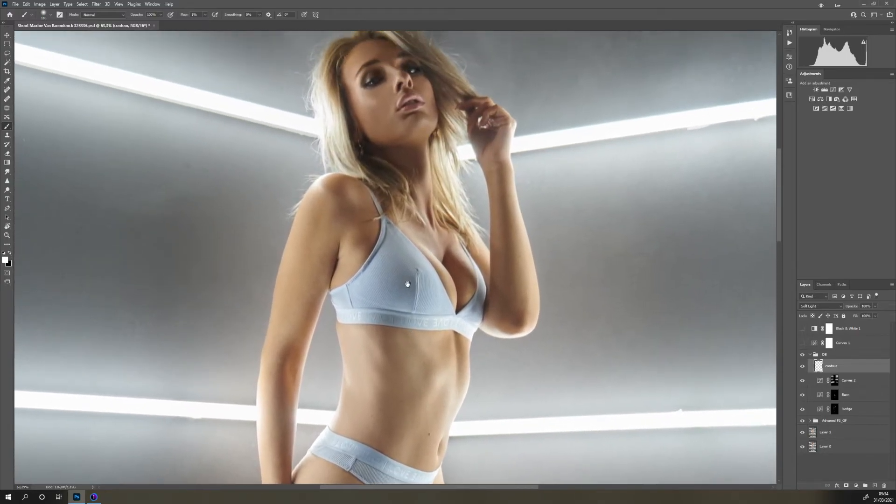
- Refine the facial contours around the eyes, nose and lips with a smaller brush, alternating white and black
left_click_drag(408, 283, 453, 406)
key("bracketleft")
key("bracketleft")
key("bracketleft")
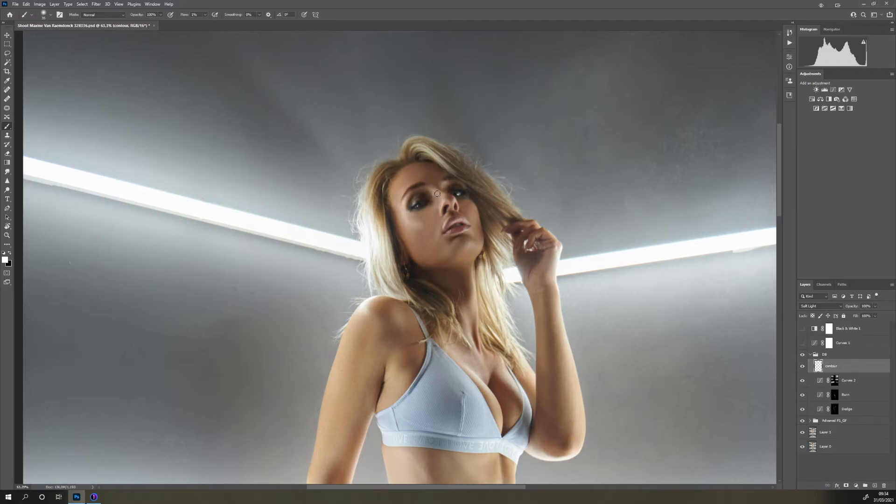
right_click(438, 193)
right_click(407, 210)
key("x")
scroll(464, 227, "up", 4)
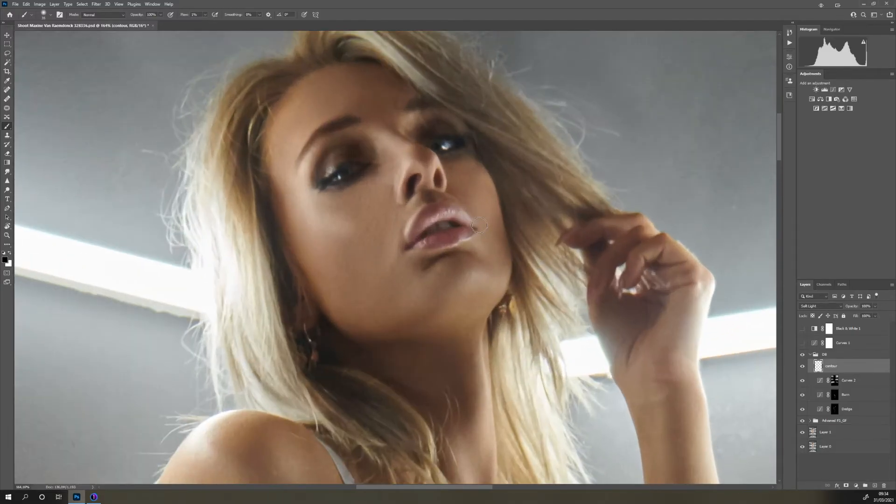
key("bracketleft")
key("bracketleft")
- Compare the retouched full-length photo with the original Layer 0
key("ctrl+0")
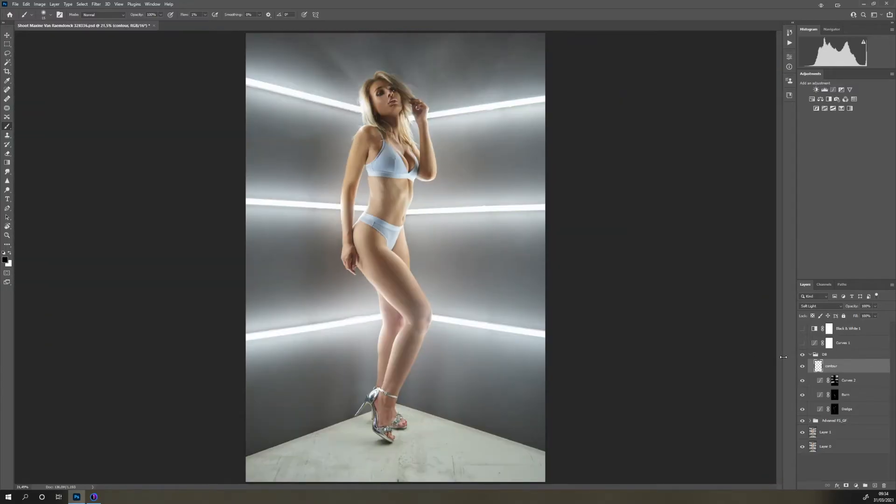
left_click(803, 447)
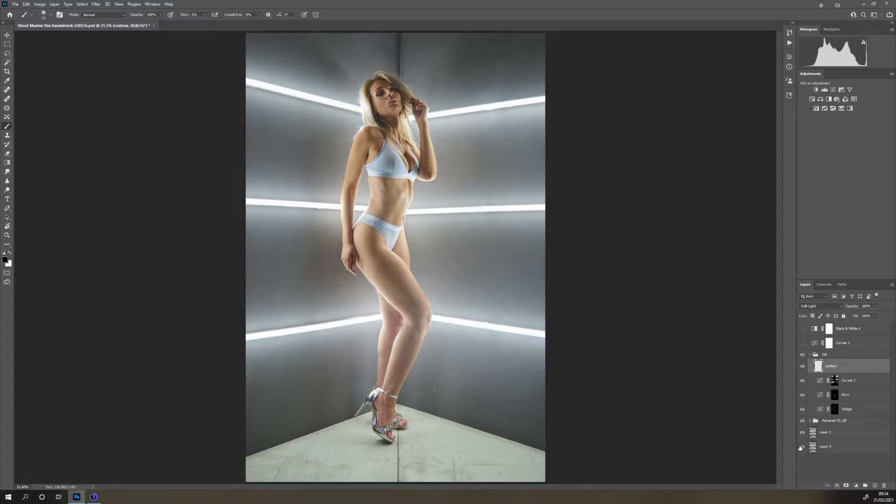
left_click(802, 447)
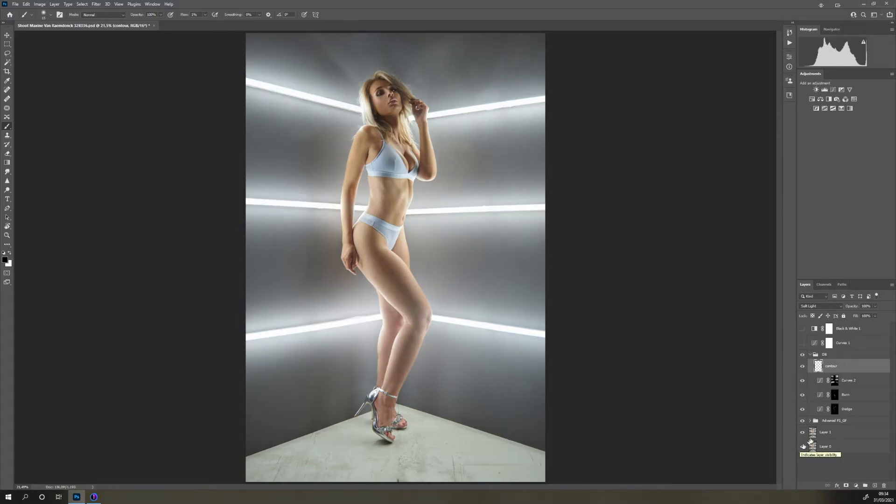
- Reduce the contour layer's opacity slightly, checking the photo with and without the layer
left_click(803, 369)
left_click(804, 368)
left_click_drag(852, 307, 847, 309)
left_click(804, 368)
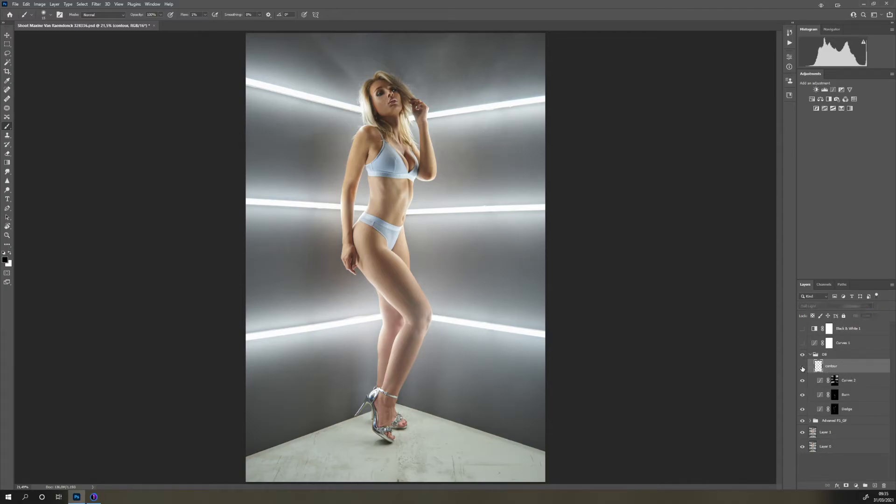
left_click(803, 368)
- Collapse the DB group, add a Curves adjustment layer above it and choose the Blue channel for editing
left_click(827, 354)
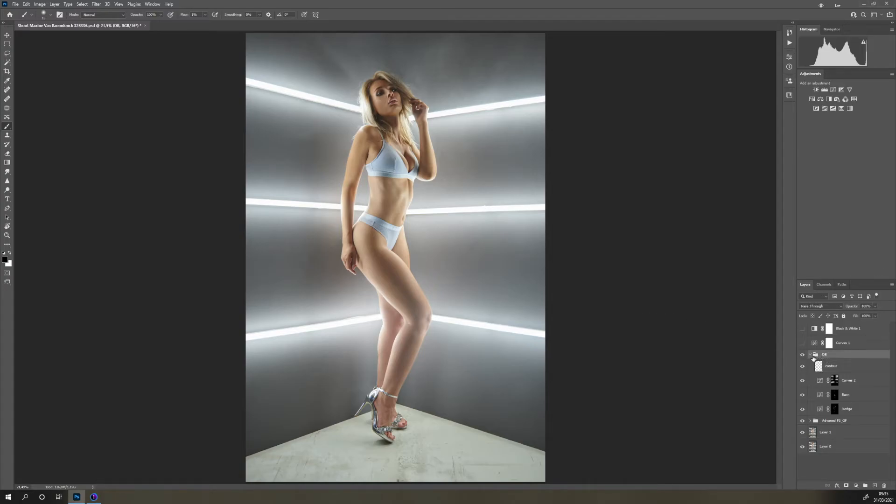
left_click(811, 355)
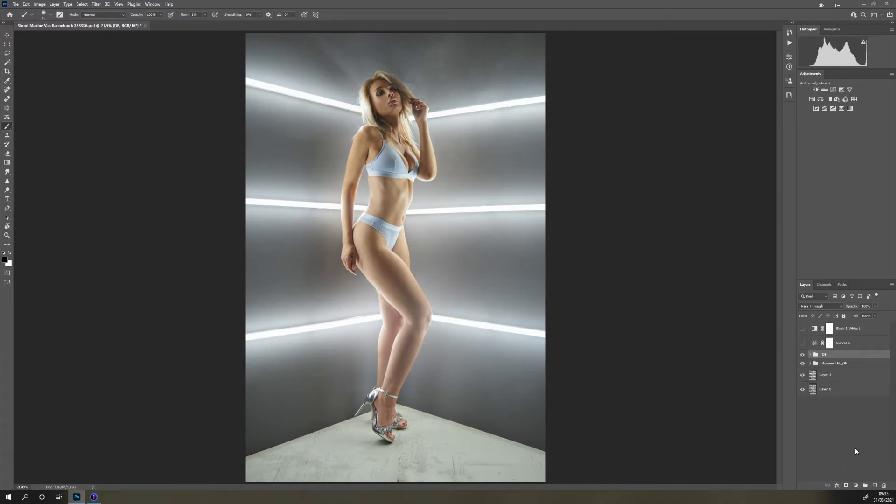
left_click(856, 485)
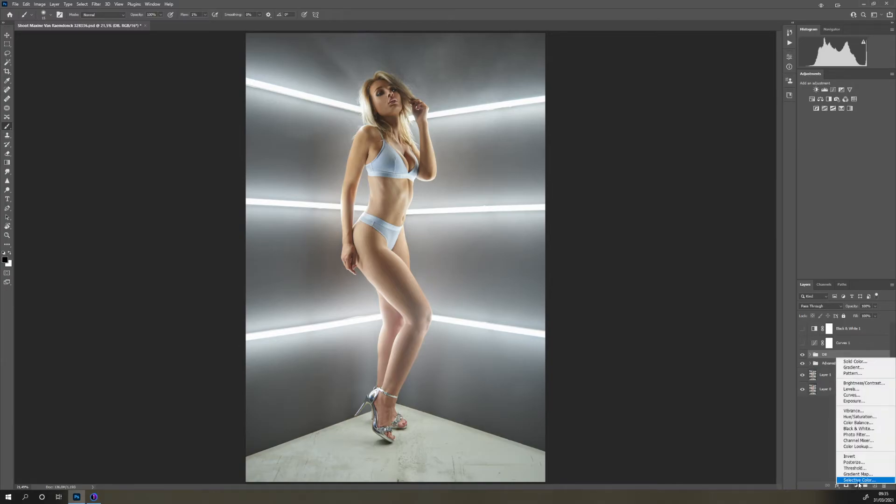
left_click(853, 396)
left_click(685, 88)
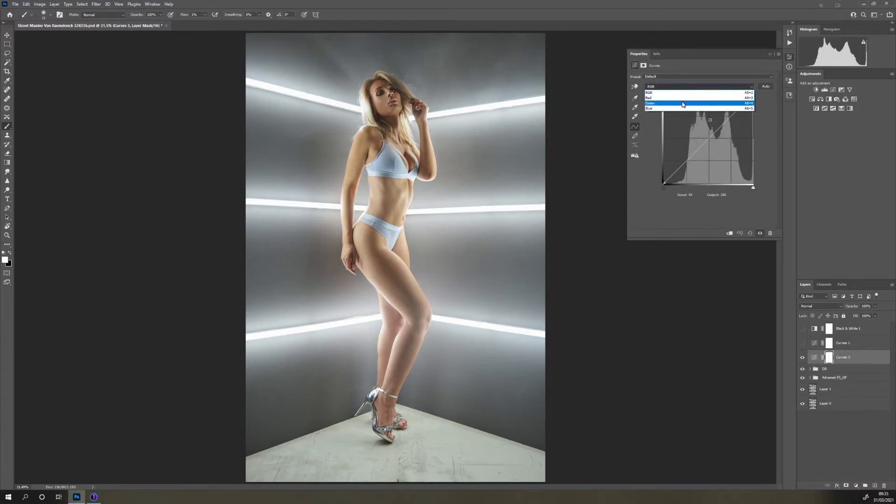
left_click(682, 108)
- Try shaping the Blue curve with two control points and remove them again
left_click_drag(686, 162, 689, 165)
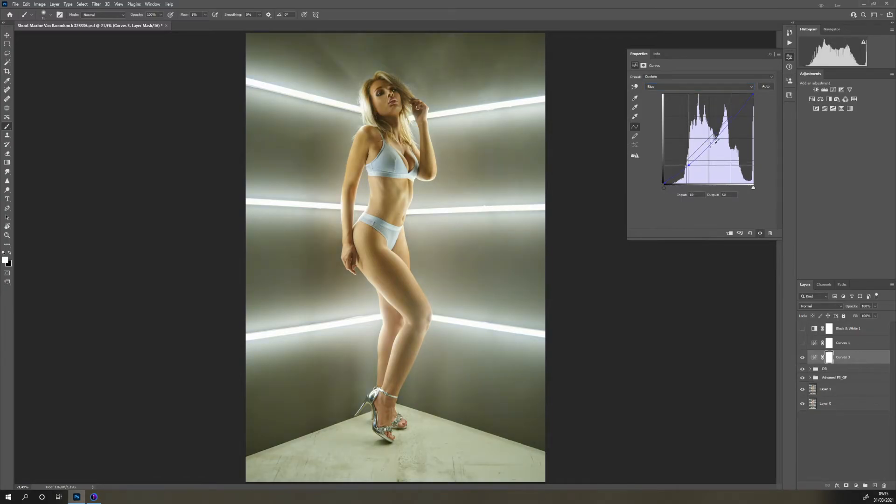
mouse_move(716, 135)
left_mouse_down()
mouse_move(716, 125)
mouse_move(722, 135)
left_mouse_up()
left_click_drag(688, 165, 685, 160)
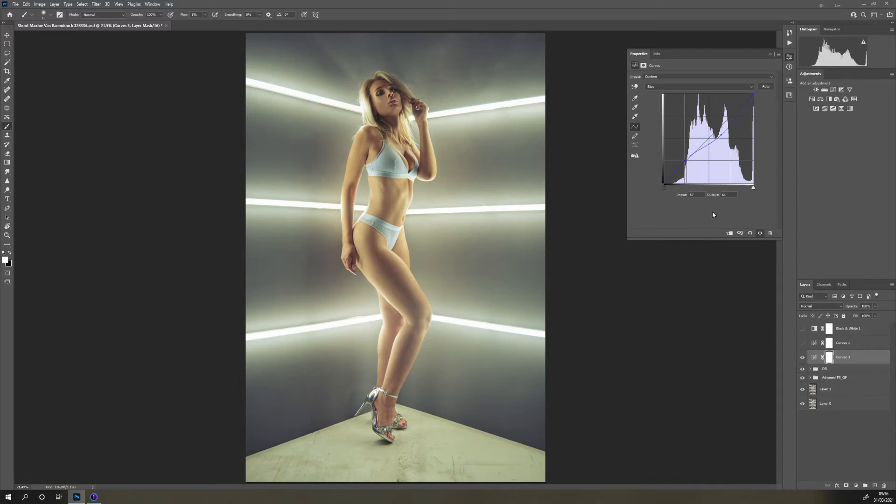
left_click_drag(684, 160, 602, 193)
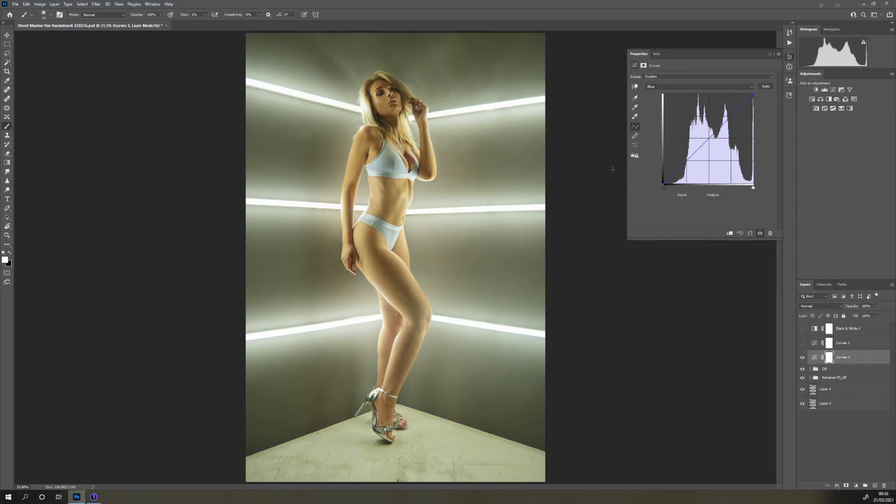
- Move the black points of the Blue and Red curves inward to an input of about 22 each
left_click_drag(664, 185, 672, 188)
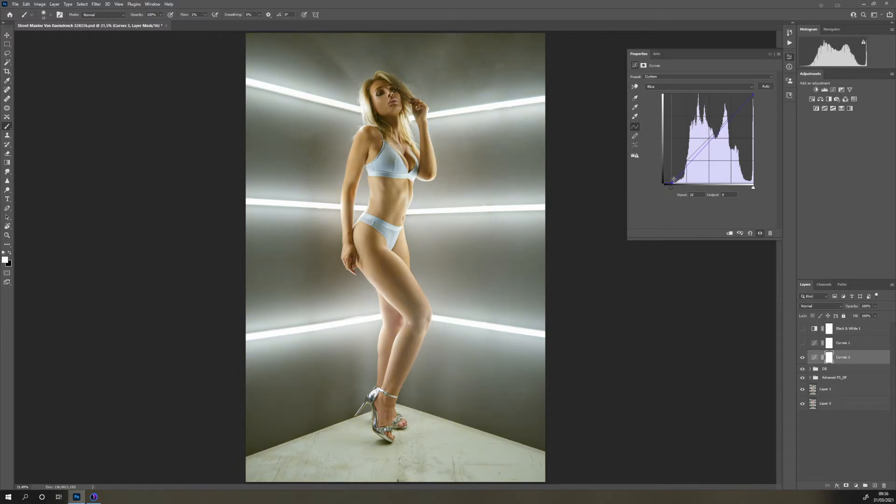
left_click(699, 88)
left_click(696, 100)
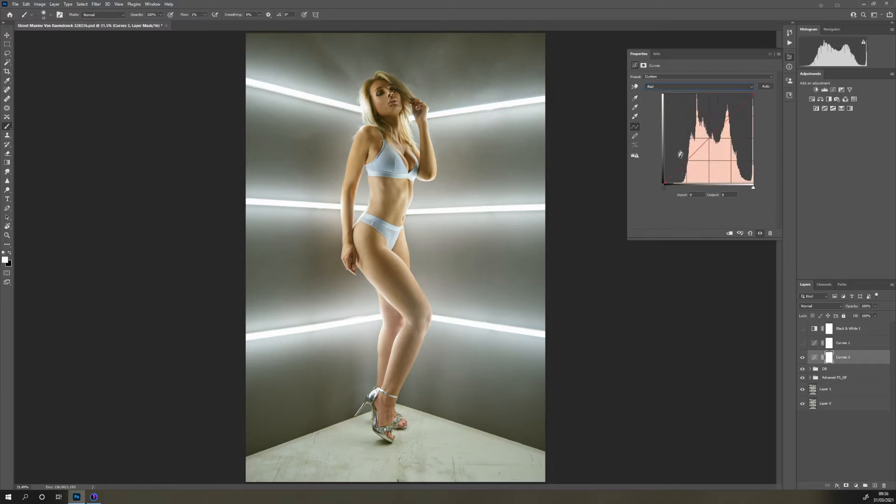
left_click_drag(666, 183, 674, 187)
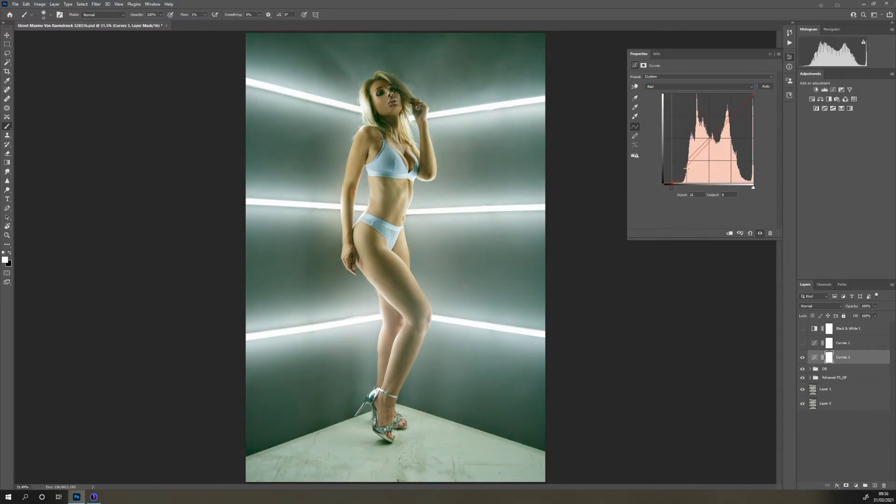
left_click_drag(753, 96, 752, 92)
- Add a second Curves adjustment layer on top and place a shadow point and a midtone point on its RGB curve
left_click(856, 486)
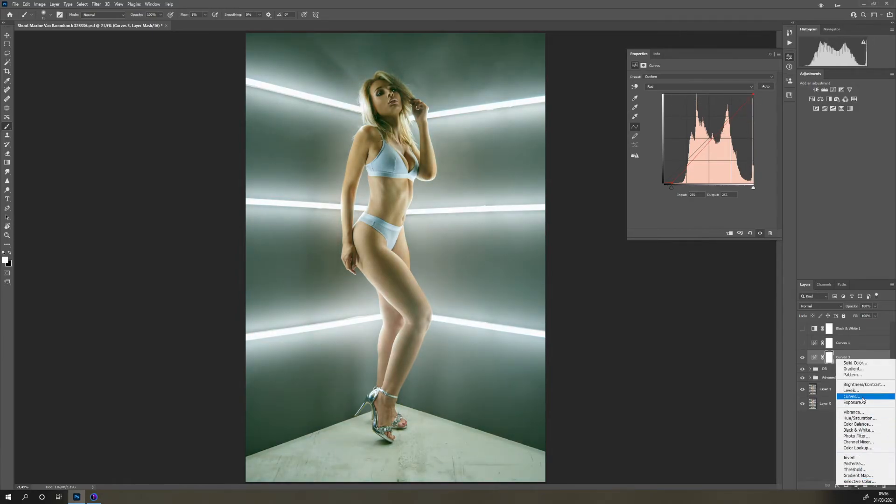
left_click(853, 390)
left_click_drag(689, 158, 689, 160)
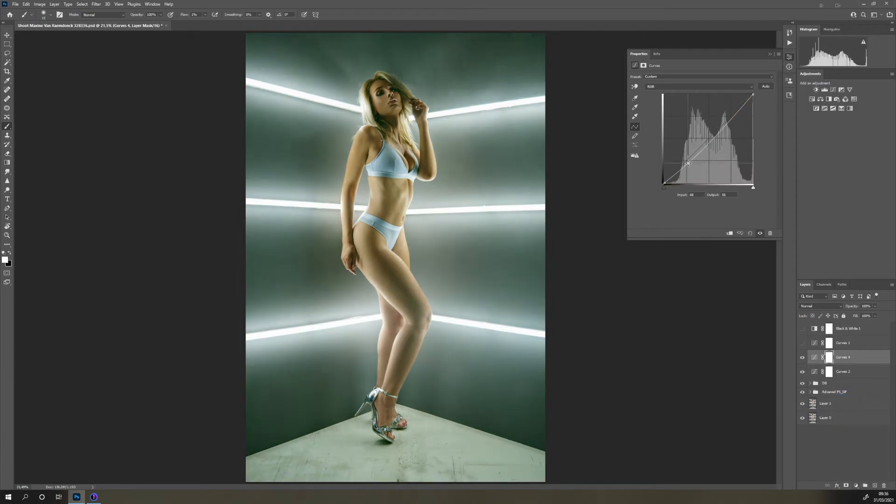
left_click(713, 136)
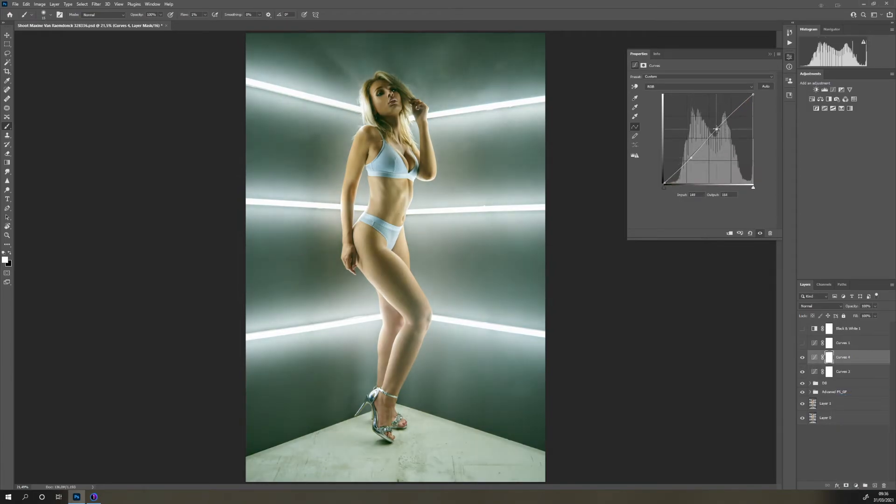
left_click_drag(692, 158, 690, 158)
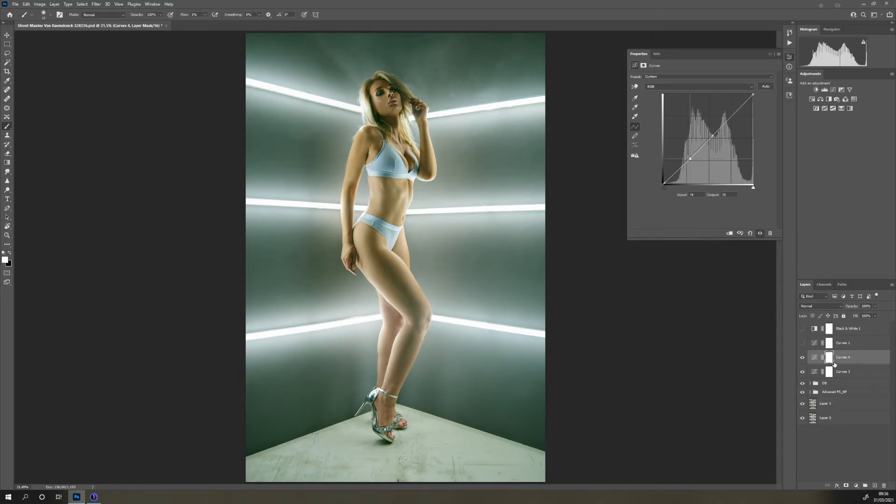
- Lower the Green curve's midtones in the new Curves layer and move its black point inward to input 27
left_click(676, 87)
left_click(675, 102)
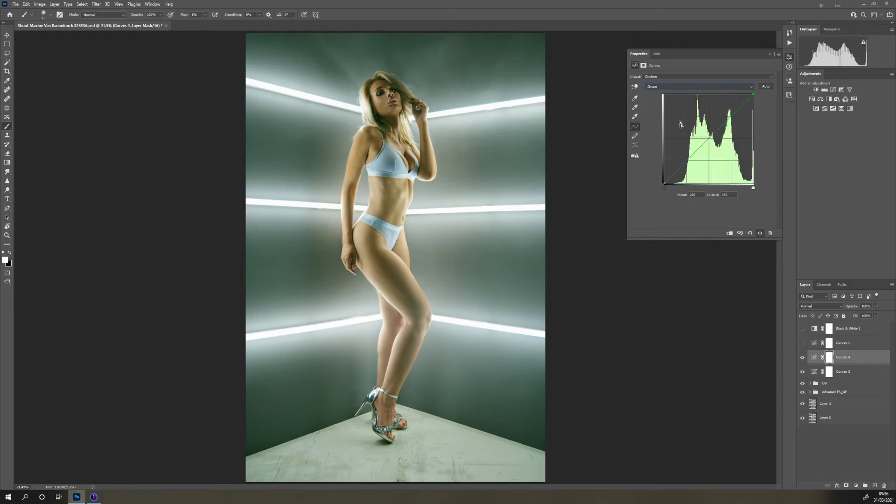
left_click(710, 139)
left_click_drag(709, 139, 710, 142)
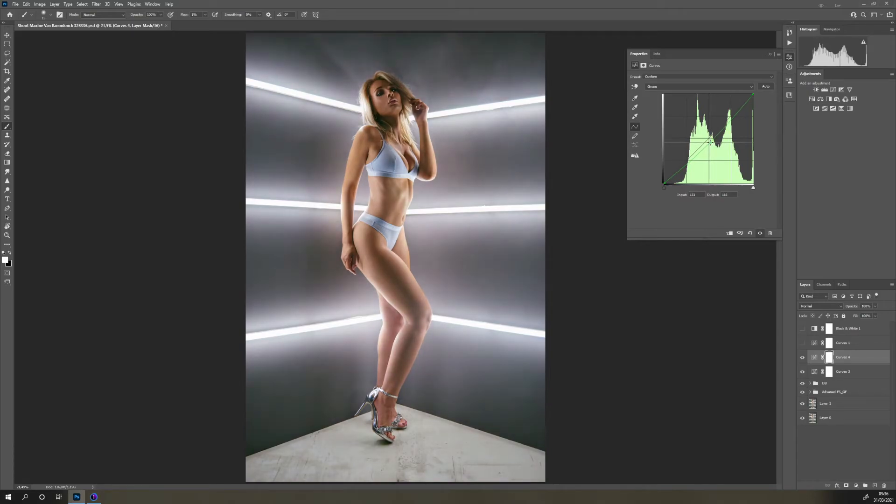
left_click_drag(666, 188, 674, 189)
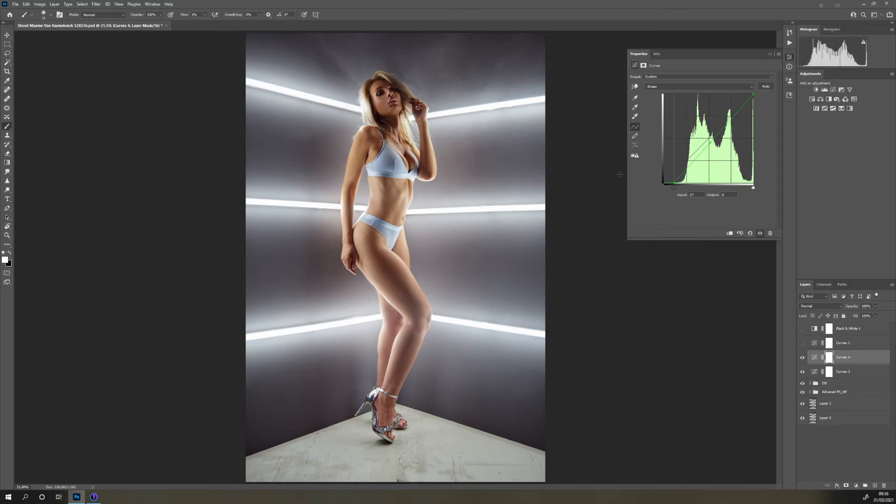
left_click(769, 54)
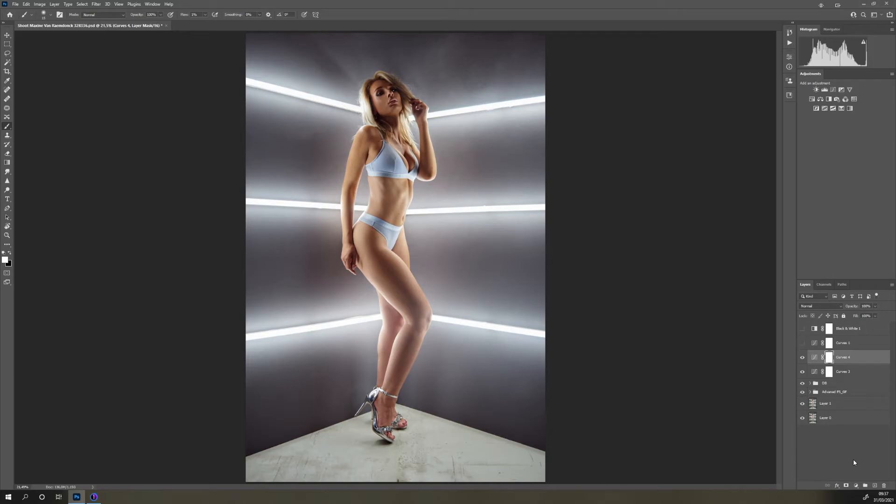
- Add a Selective Color layer above Curves 4 and set its Reds to Cyan -11, Yellow +9 and Black +8
left_click(856, 486)
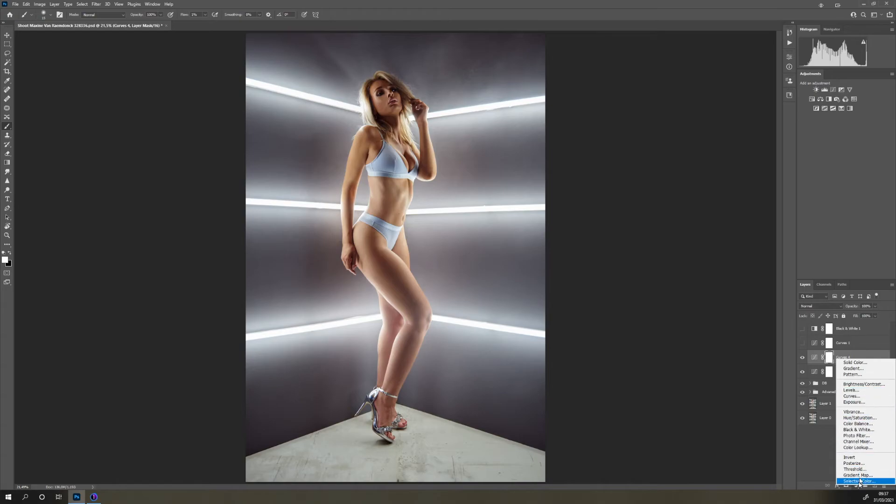
left_click(861, 481)
left_click(675, 84)
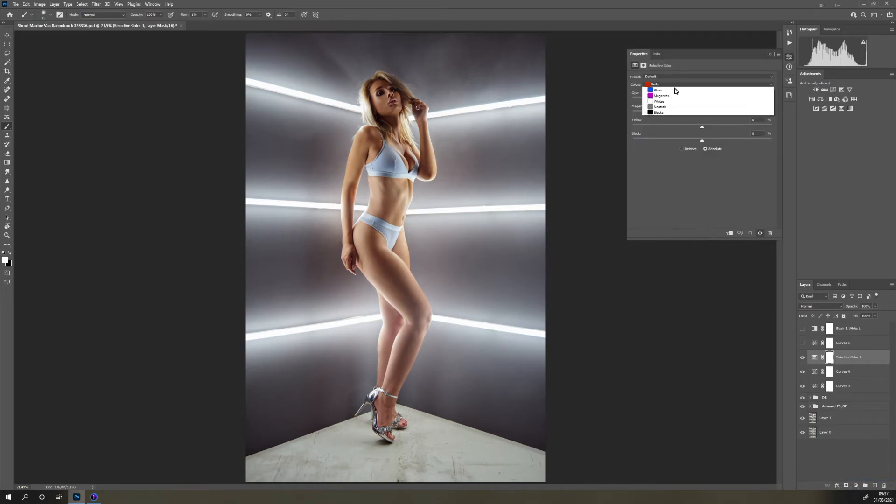
left_click(678, 90)
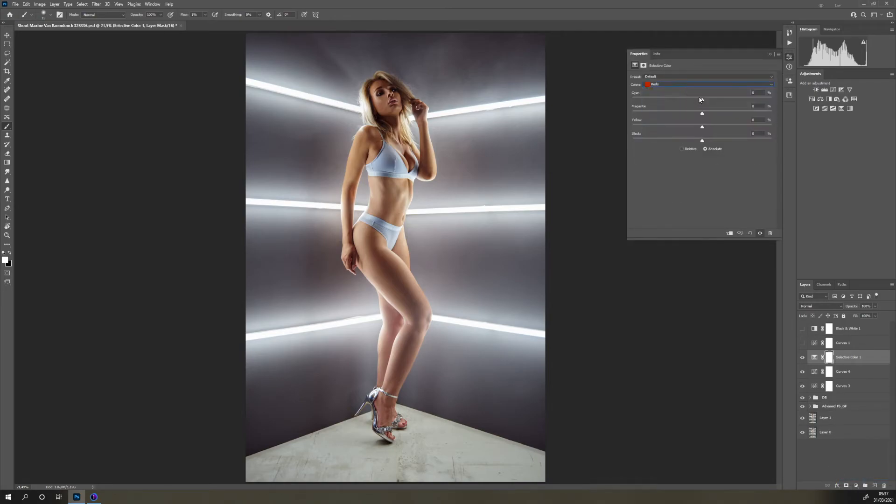
left_click_drag(702, 99, 709, 142)
- Add a second Selective Color layer and set its Yellows to Cyan +5, Magenta +7 and Black +10
left_click(856, 486)
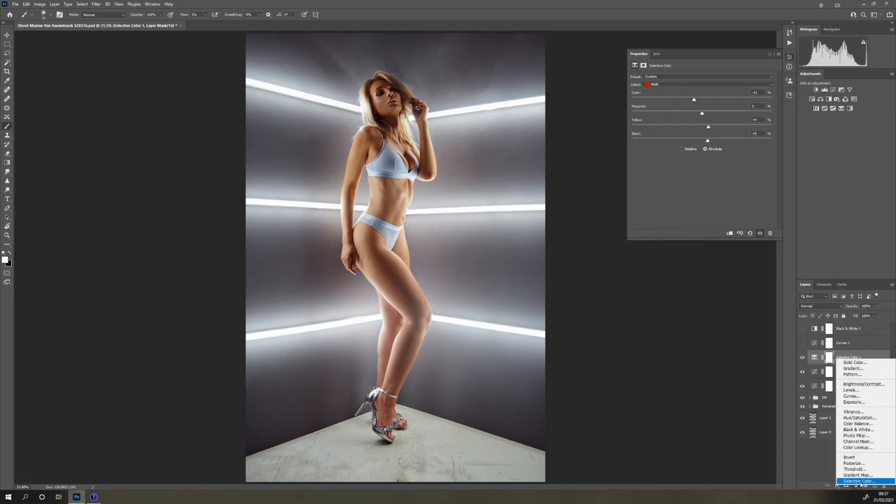
left_click(854, 481)
left_click(683, 83)
left_click(683, 97)
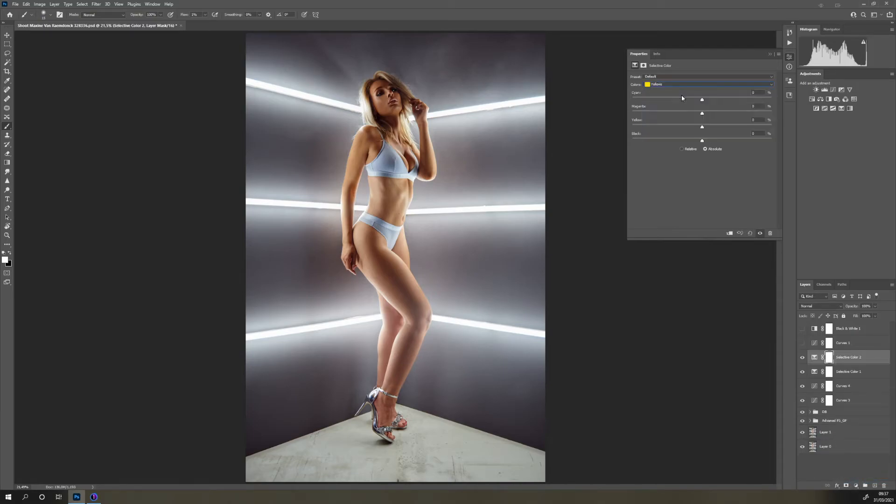
mouse_move(700, 100)
left_mouse_down()
mouse_move(653, 103)
mouse_move(720, 100)
mouse_move(707, 103)
left_mouse_up()
left_click_drag(702, 141, 709, 118)
- Briefly preview the Curves 1 check layer and delete it from the layer stack
left_click(857, 345)
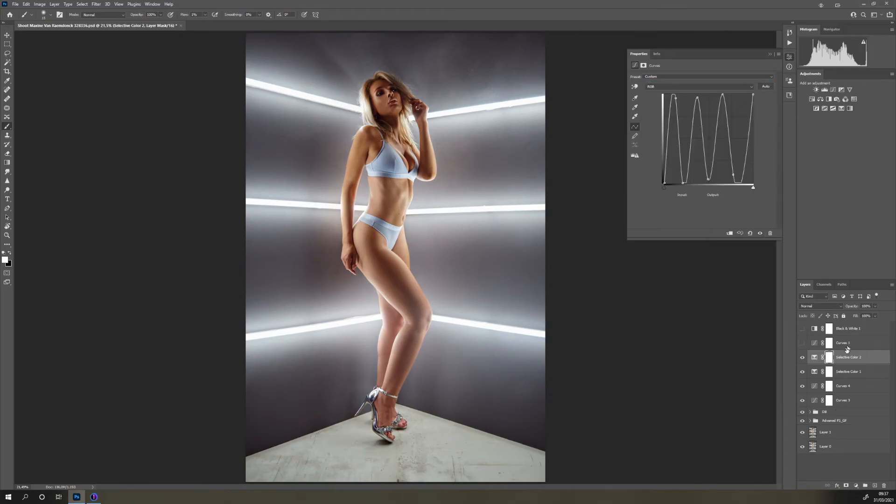
left_click(803, 345)
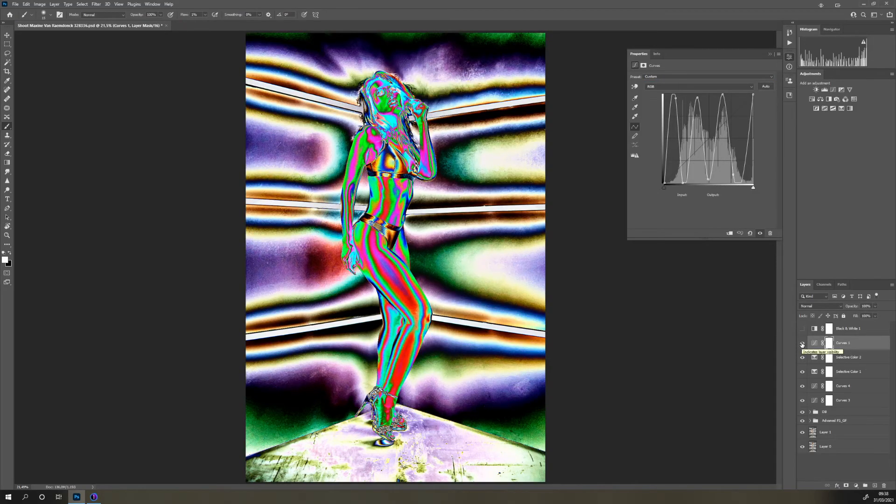
left_click(803, 344)
key("Delete")
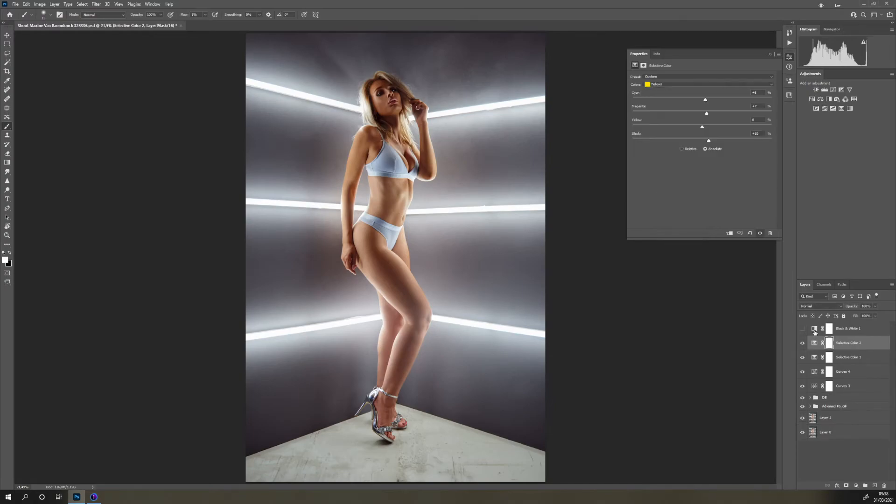
- Delete the Black & White 1 check layer and save the document
left_click(803, 329)
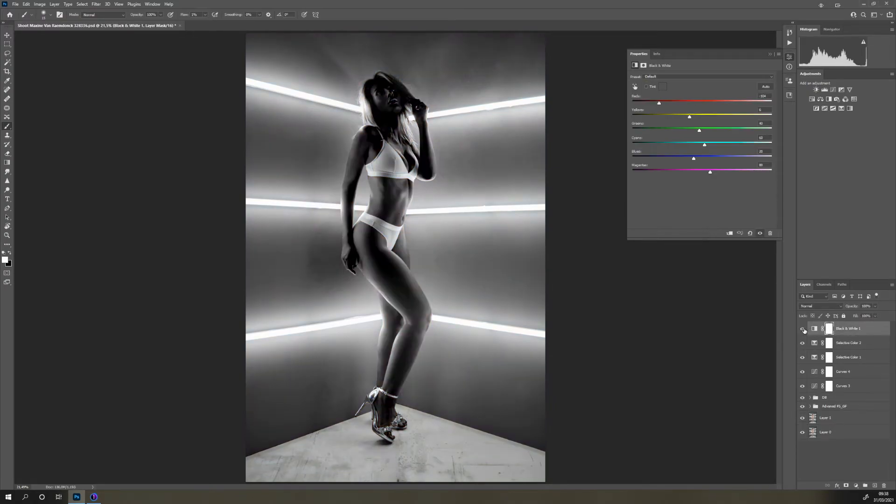
left_click(815, 329)
key("Delete")
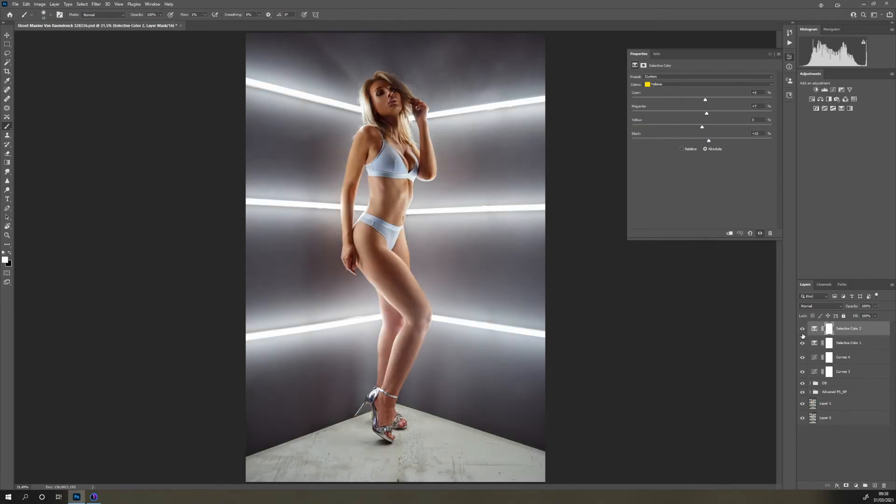
key("ctrl+s")
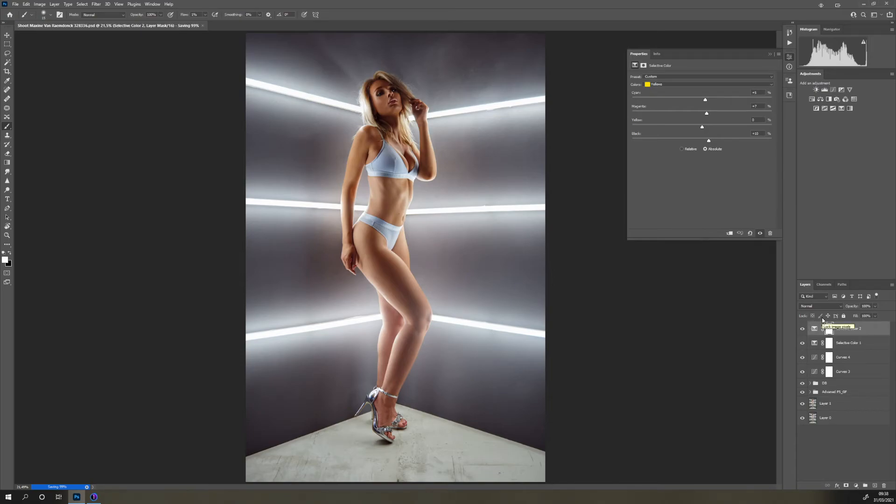
- Stamp all visible layers into a new top layer and convert it for Smart Filters
left_click(811, 333)
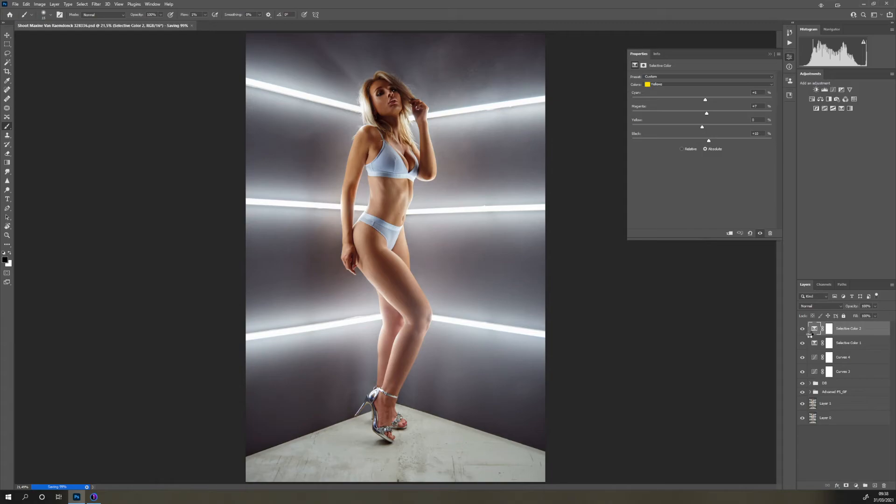
key("ctrl+alt+shift+e")
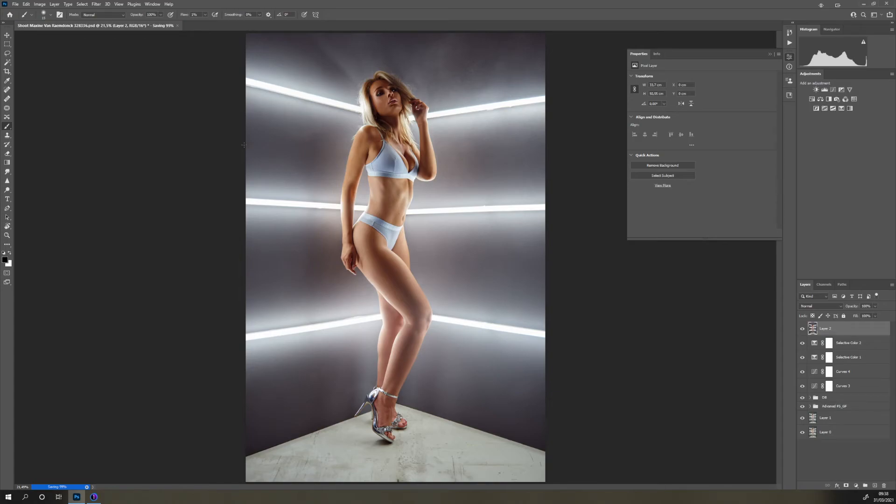
left_click(99, 4)
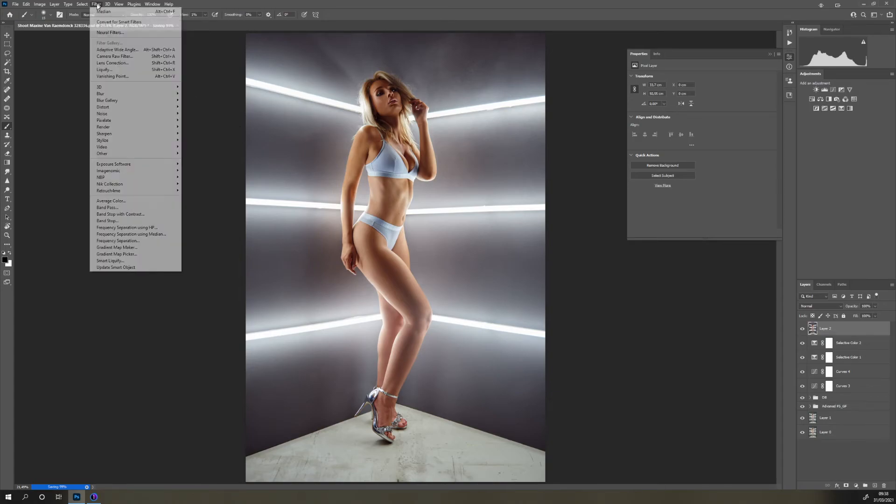
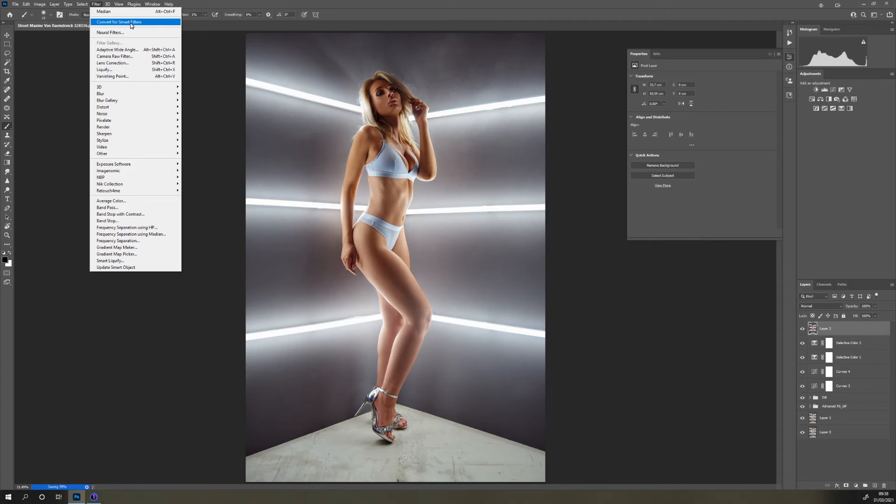
left_click(131, 22)
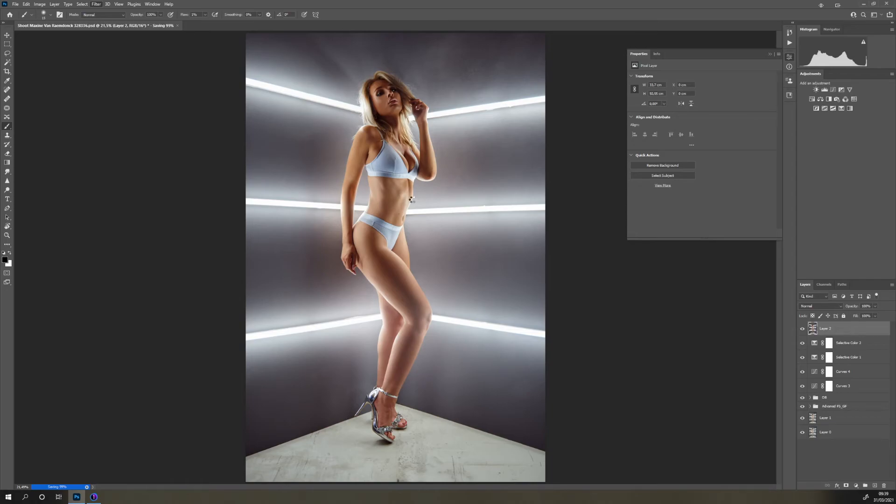
left_click(813, 332)
double_click(813, 334)
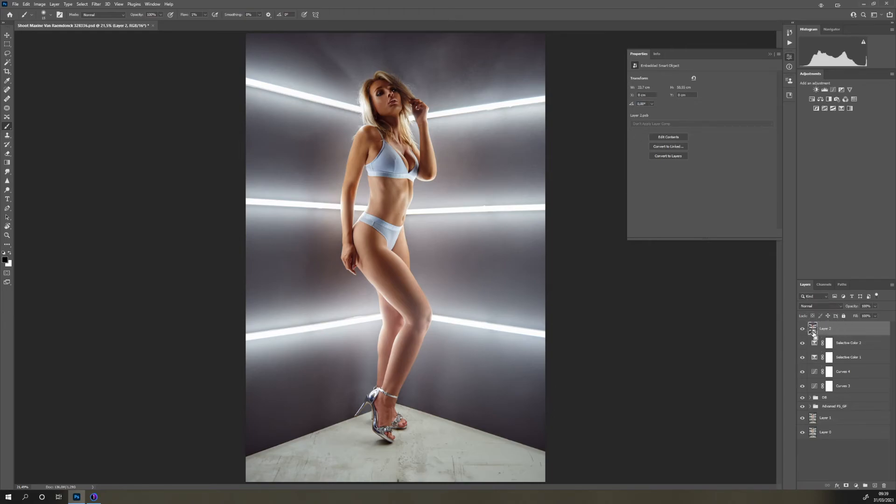
- Open the Camera Raw Filter and use Color Grading to tint shadows, highlights and midtones teal, with midtones at hue 171, saturation 13
left_click(95, 4)
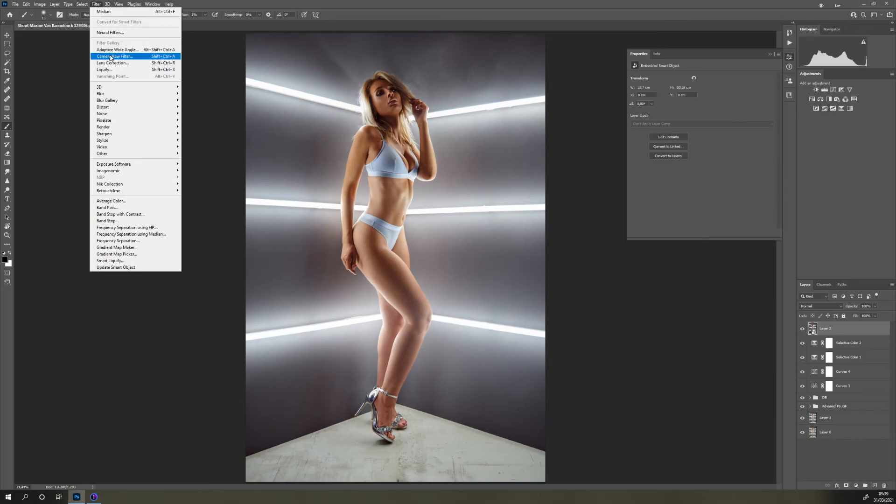
left_click(111, 57)
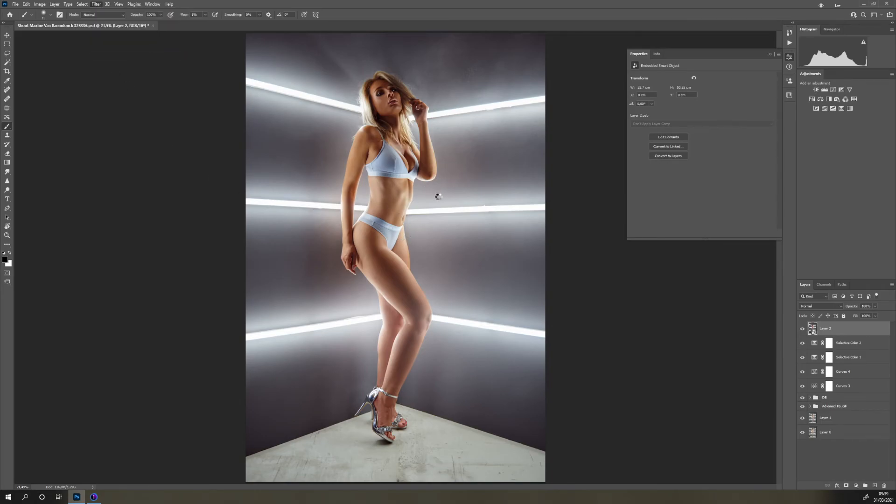
left_click_drag(593, 42, 539, 36)
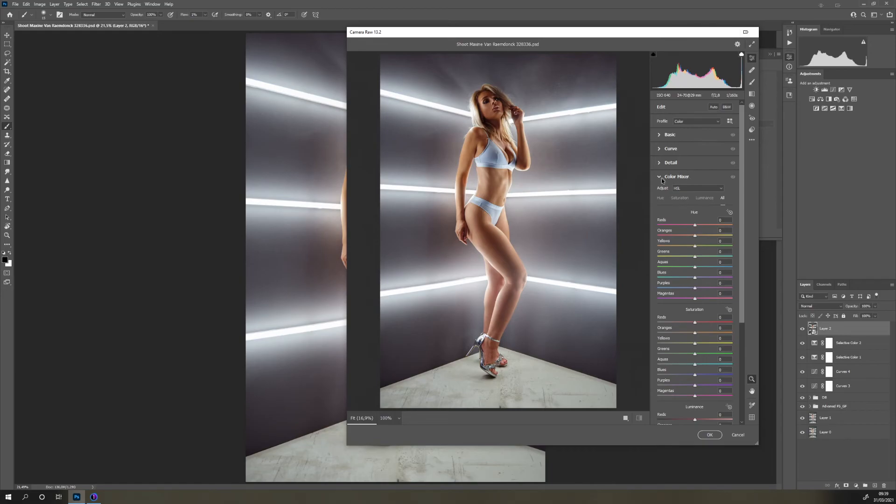
left_click(661, 177)
left_click(659, 191)
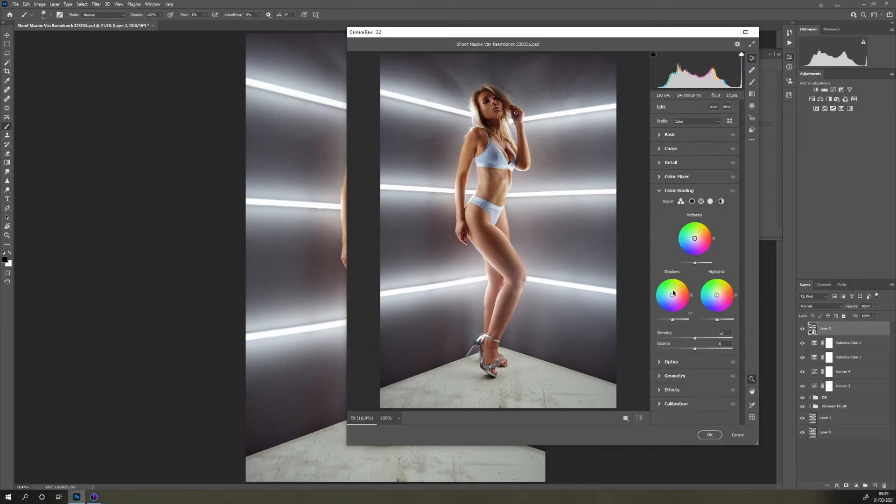
left_click_drag(673, 296, 710, 295)
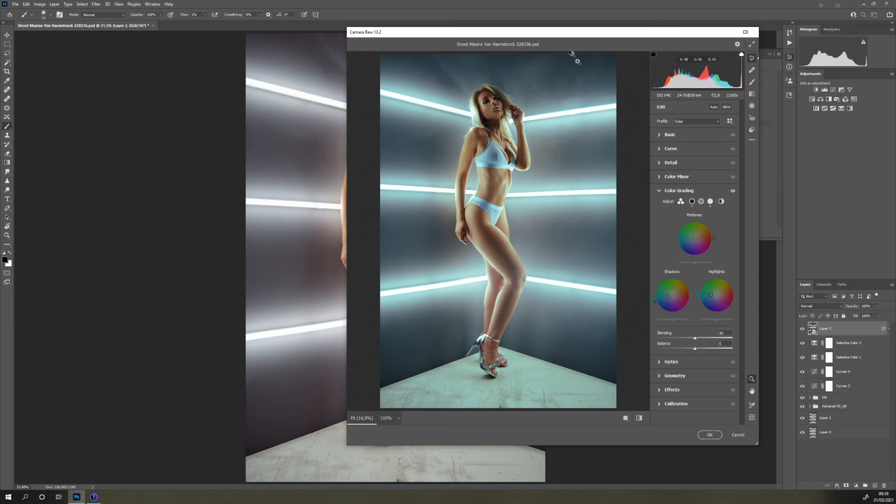
left_click_drag(562, 35, 665, 50)
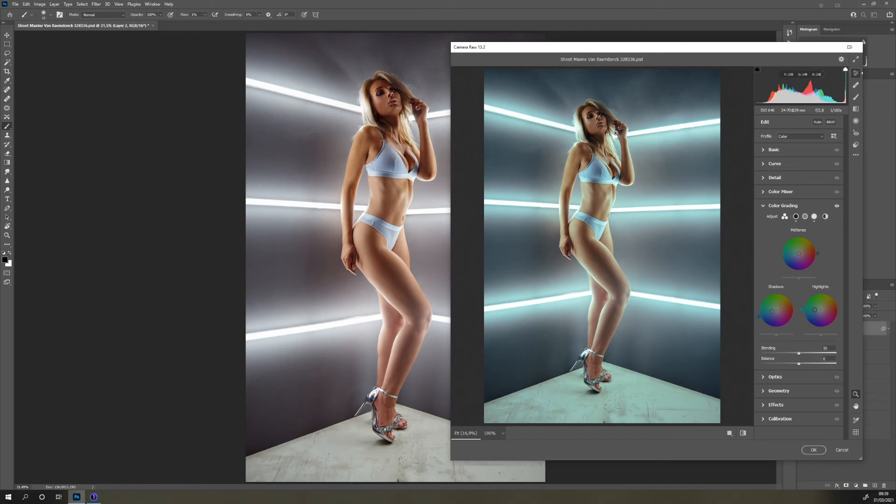
left_click_drag(799, 254, 797, 253)
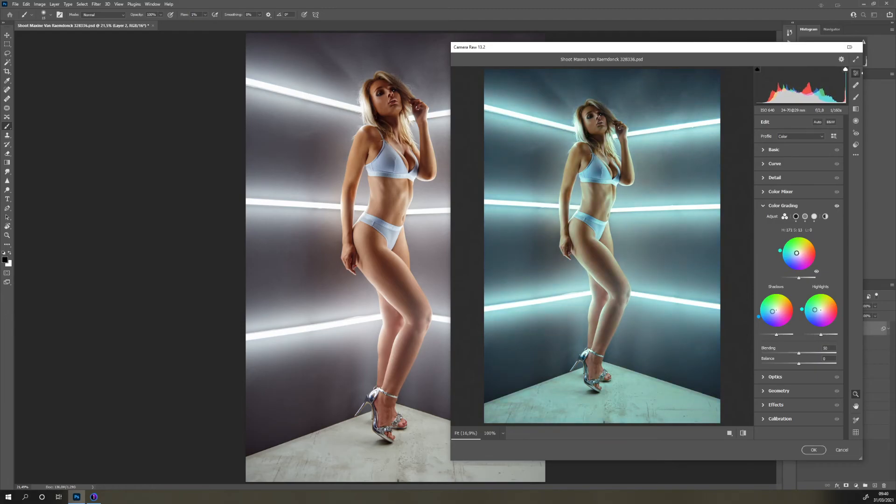
- In the Color Mixer, lower the Reds hue slightly and set the Oranges hue to -4, Yellows to -42 and Blues to -23
left_click(787, 192)
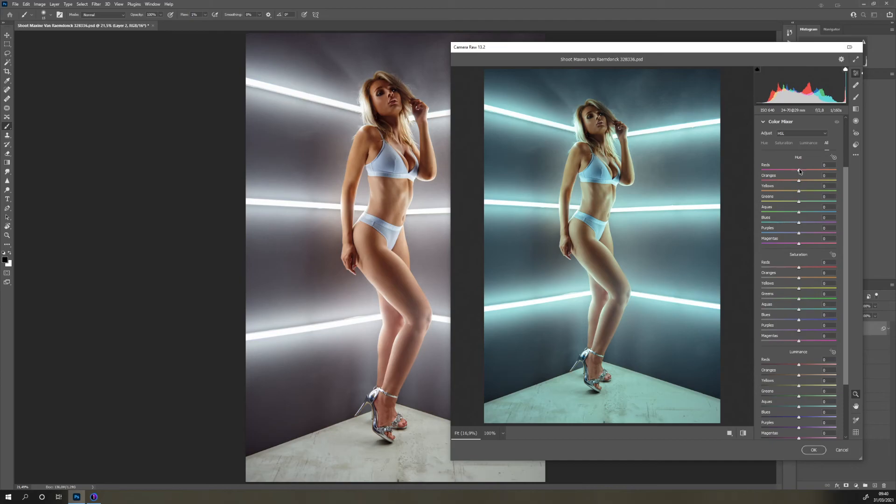
mouse_move(799, 171)
left_mouse_down()
mouse_move(774, 172)
mouse_move(791, 171)
left_mouse_up()
mouse_move(798, 172)
left_mouse_down()
mouse_move(778, 182)
mouse_move(815, 182)
mouse_move(796, 182)
left_mouse_up()
left_click_drag(798, 192, 788, 228)
- Set the Color Mixer saturation to +6 for Oranges, +4 for Yellows and +23 for Blues
left_click_drag(799, 280, 774, 282)
mouse_move(799, 310)
left_mouse_down()
mouse_move(776, 311)
mouse_move(827, 312)
mouse_move(785, 311)
mouse_move(814, 311)
mouse_move(802, 314)
left_mouse_up()
mouse_move(800, 310)
left_mouse_down()
mouse_move(829, 310)
mouse_move(780, 312)
mouse_move(800, 311)
mouse_move(777, 322)
mouse_move(808, 321)
left_mouse_up()
- Set the Color Mixer luminance of Reds to +9 and Yellows to +20, and move the Yellows hue back closer to zero
scroll(846, 351, "down", 2)
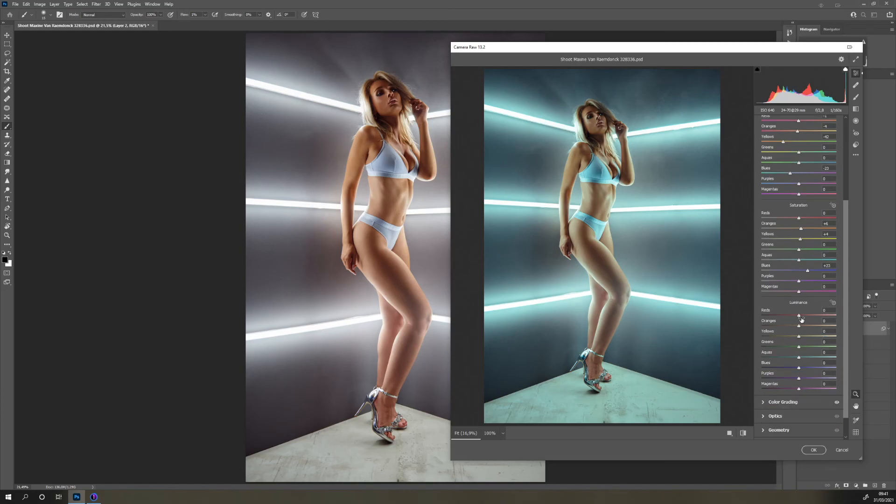
mouse_move(799, 327)
left_mouse_down()
mouse_move(766, 332)
mouse_move(834, 331)
mouse_move(798, 331)
mouse_move(791, 318)
mouse_move(815, 338)
mouse_move(795, 338)
mouse_move(812, 338)
left_mouse_up()
left_click_drag(784, 142, 797, 143)
- Under Calibration, lower the Blue Primary hue, raise its saturation and raise the Red Primary hue slightly
left_click_drag(846, 283, 853, 302)
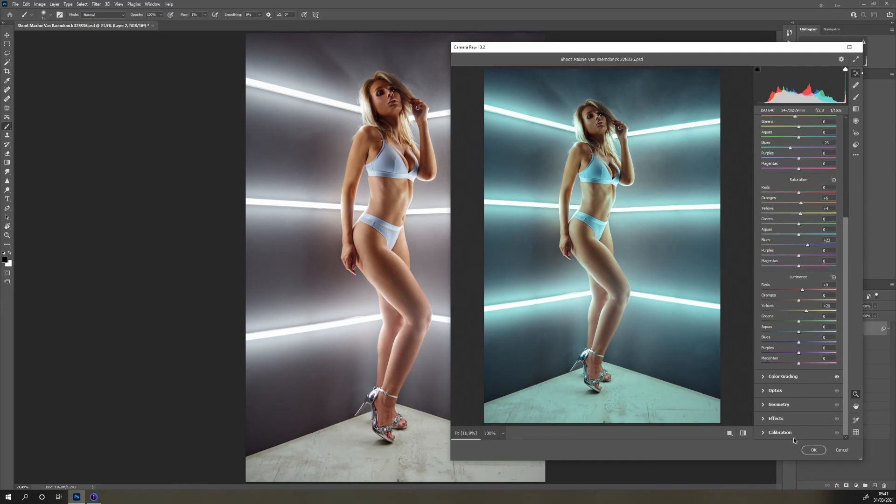
left_click(793, 433)
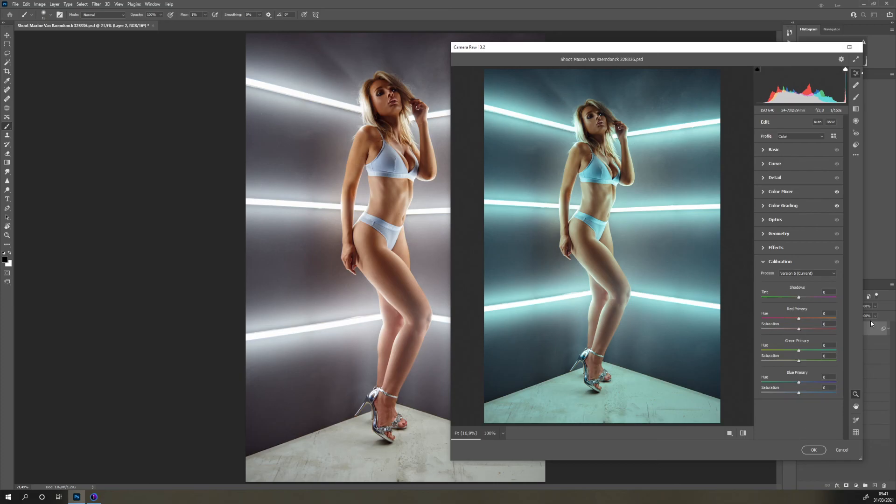
mouse_move(798, 383)
left_mouse_down()
mouse_move(762, 392)
mouse_move(819, 391)
mouse_move(787, 393)
left_mouse_up()
mouse_move(796, 390)
left_mouse_down()
mouse_move(779, 395)
mouse_move(804, 396)
left_mouse_up()
mouse_move(799, 320)
left_mouse_down()
mouse_move(778, 320)
mouse_move(810, 319)
mouse_move(802, 321)
left_mouse_up()
- Compare the grade with the original image and apply the Camera Raw Filter to the smart object
key("p")
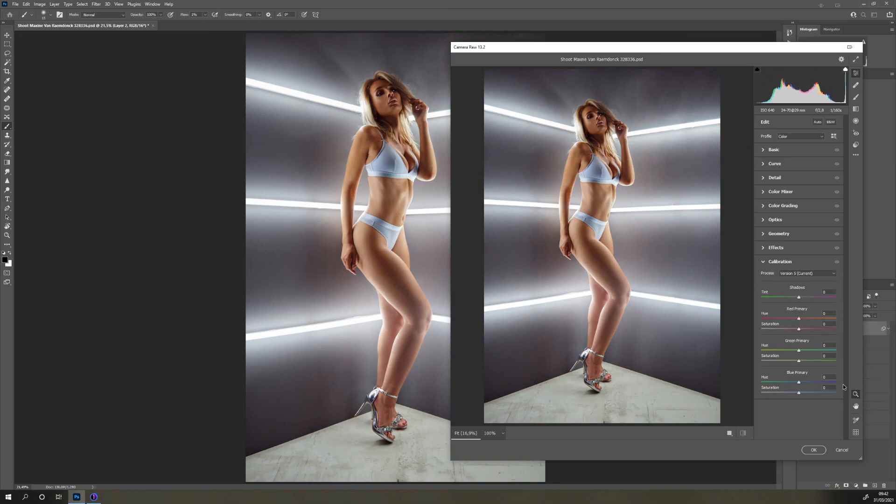
key("p")
key("p")
key("p")
key("p")
left_click(814, 451)
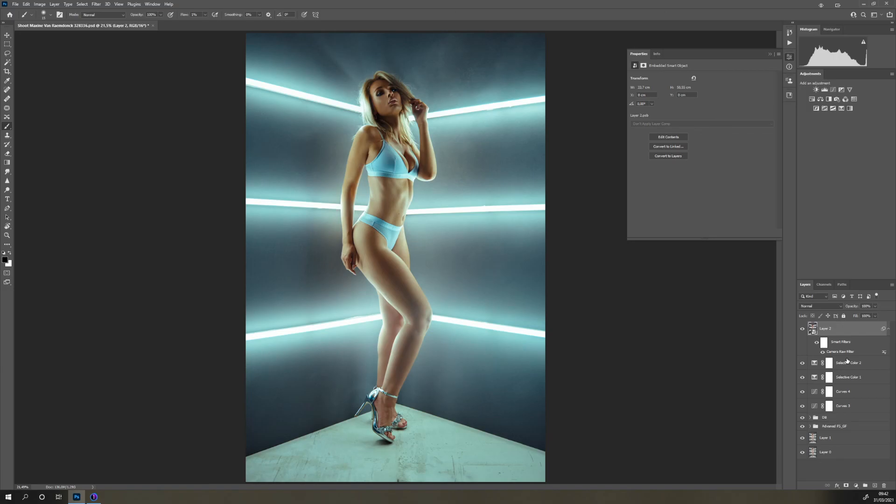
- Add a Curves layer above the smart object and move the Green curve's black point inward to an input of about 12
key("ctrl+minus")
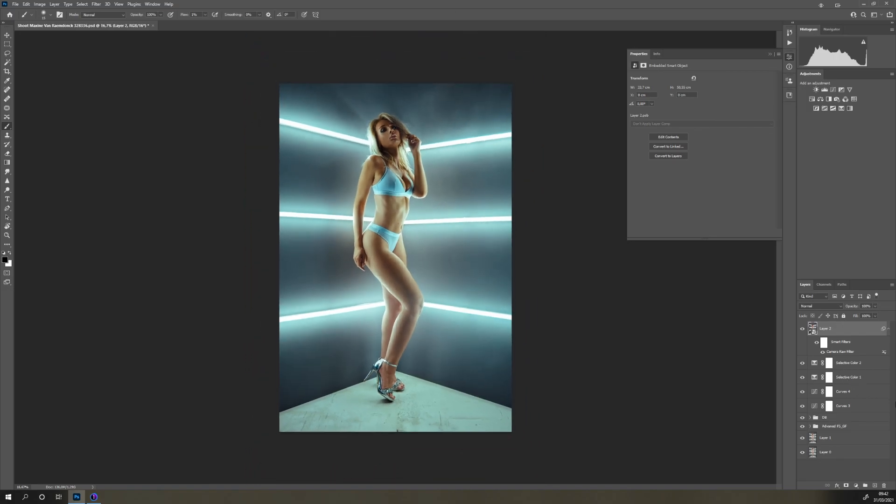
left_click(856, 486)
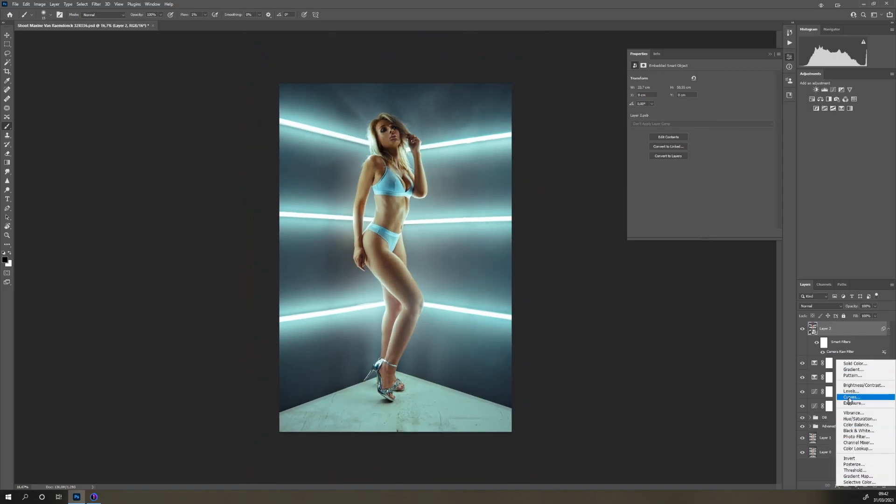
left_click(849, 400)
right_click(849, 387)
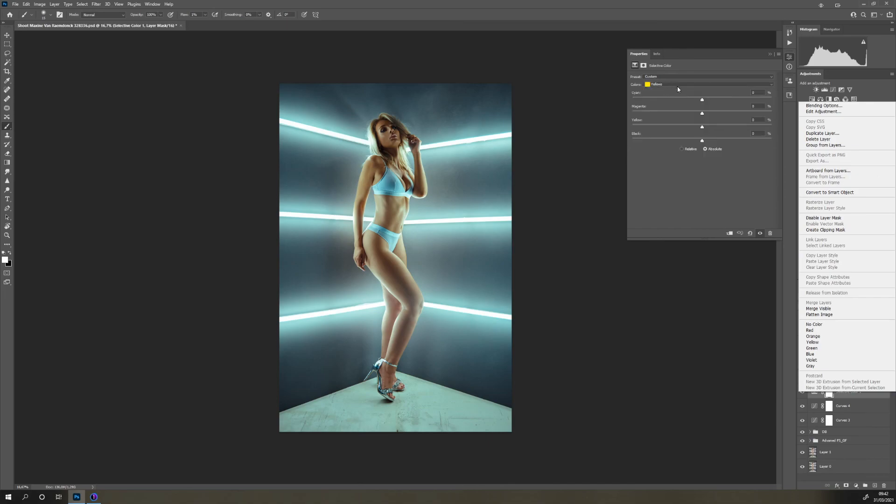
left_click(719, 310)
left_click(839, 329)
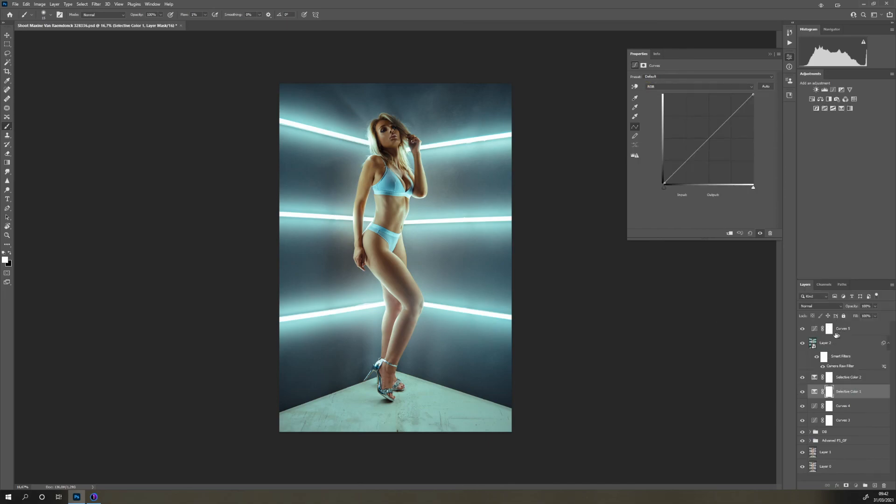
left_click(687, 87)
left_click(682, 104)
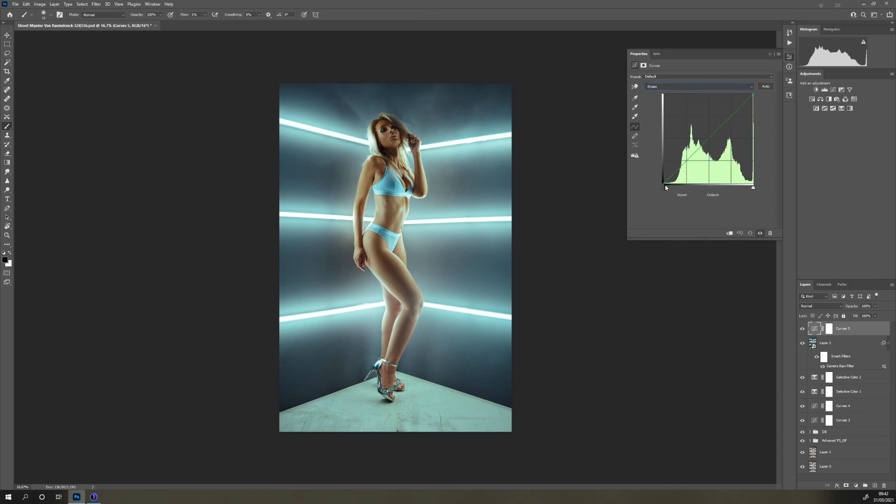
left_click_drag(666, 188, 669, 186)
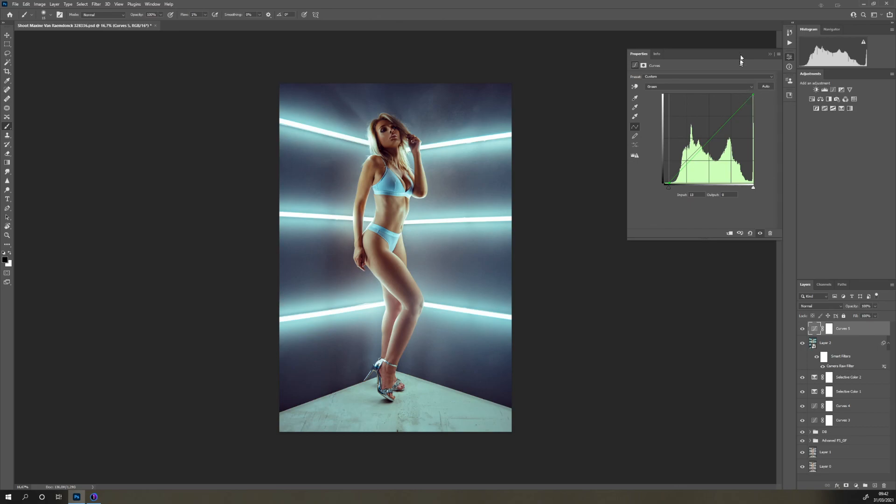
- Lower the new Curves layer's opacity to 20% and save the document
left_click(815, 329)
key("v")
key("5")
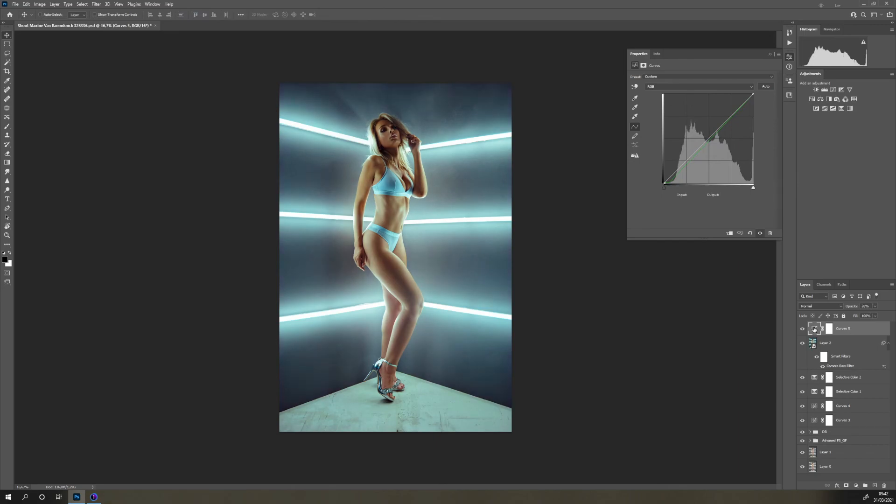
key("ctrl+z")
key("ctrl+shift+z")
key("ctrl+s")
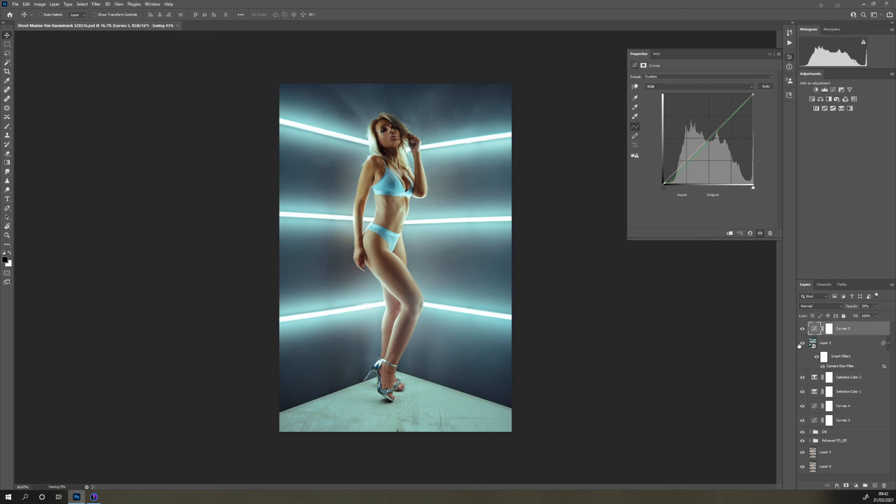